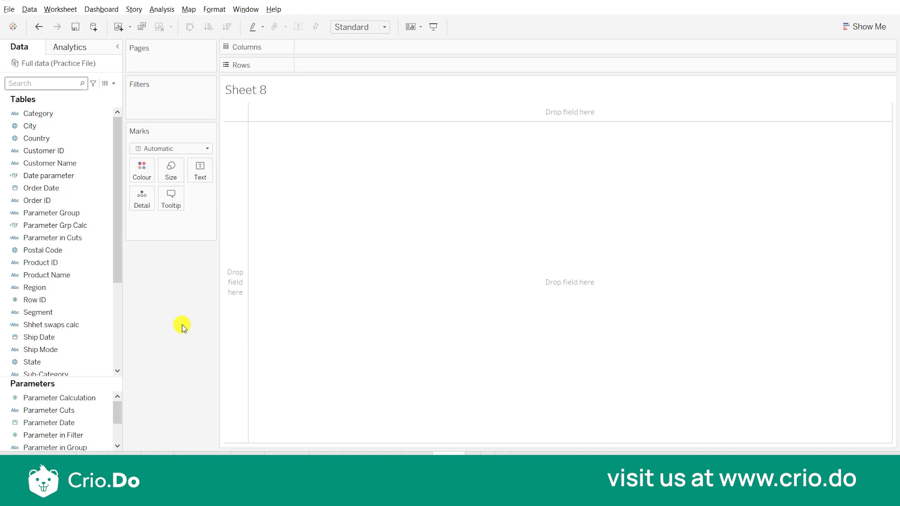
Step: Plot State on a map and resolve its unknown locations by fixing the country/region to USA
double_click(63, 362)
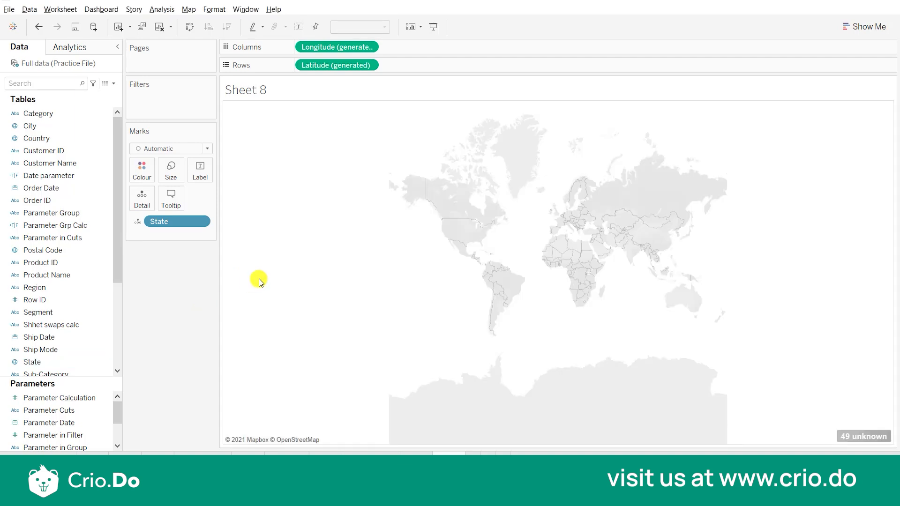
left_click(862, 436)
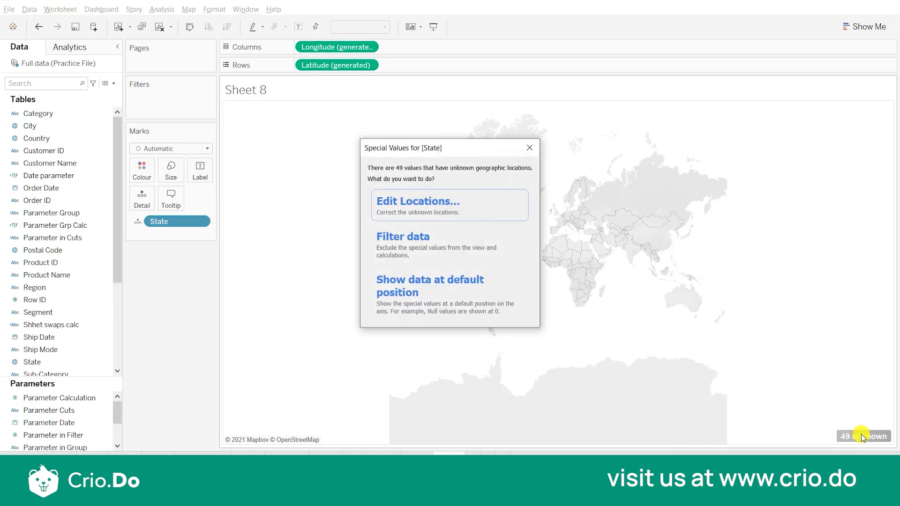
left_click(453, 201)
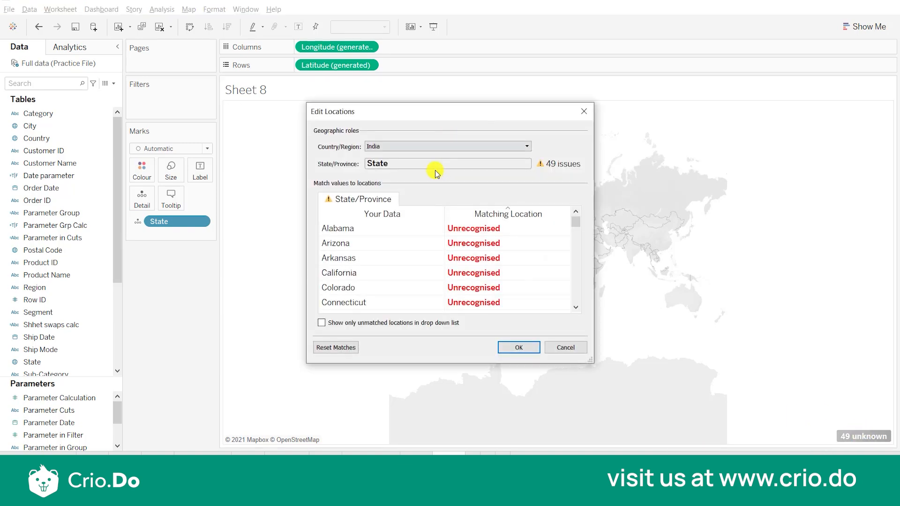
left_click(420, 147)
left_click(454, 180)
type("us")
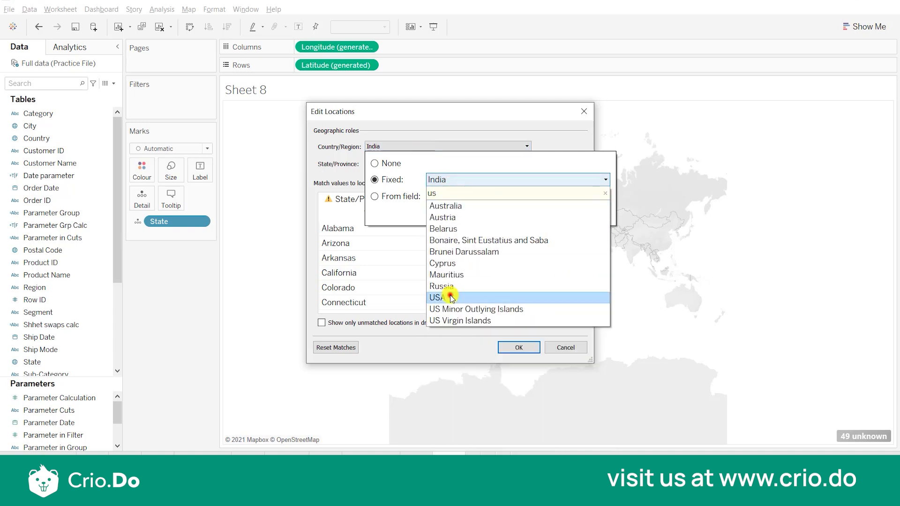
left_click(451, 298)
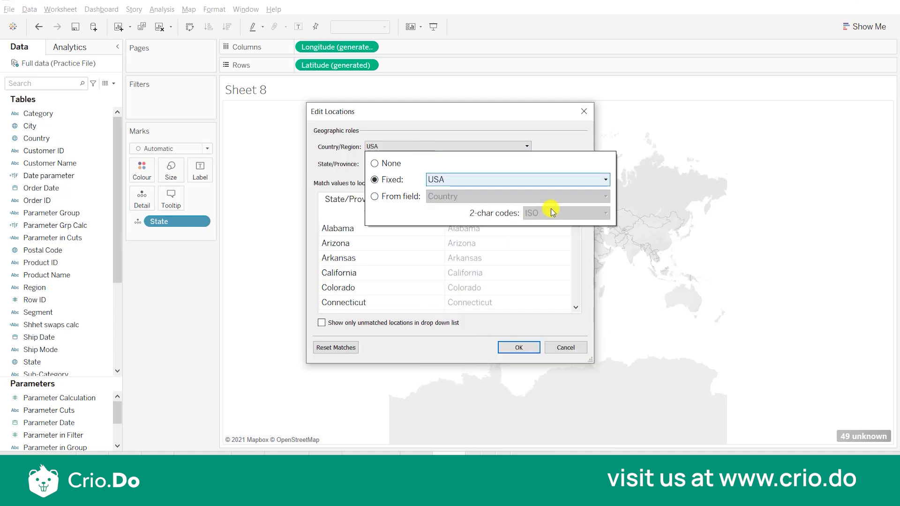
left_click(516, 243)
left_click(526, 350)
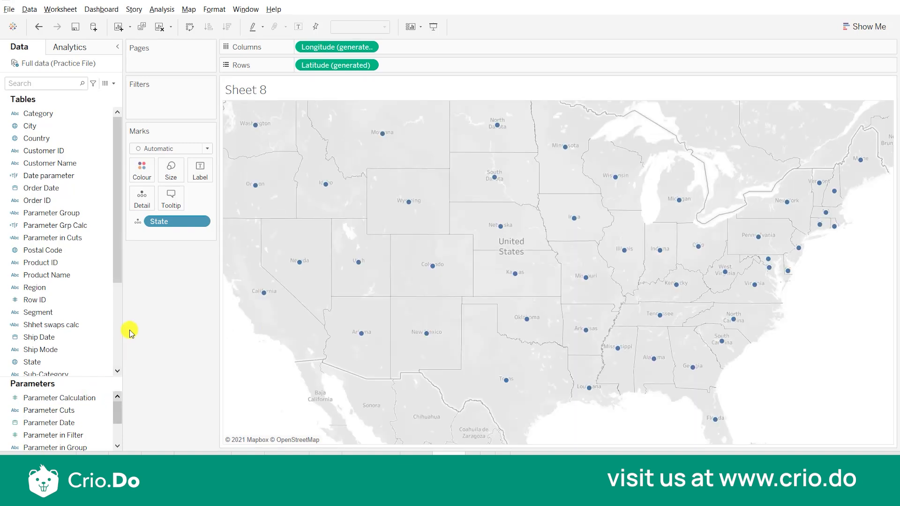
Step: Add Profit to the state map and change the chart to a filled map
left_click_drag(118, 242, 118, 363)
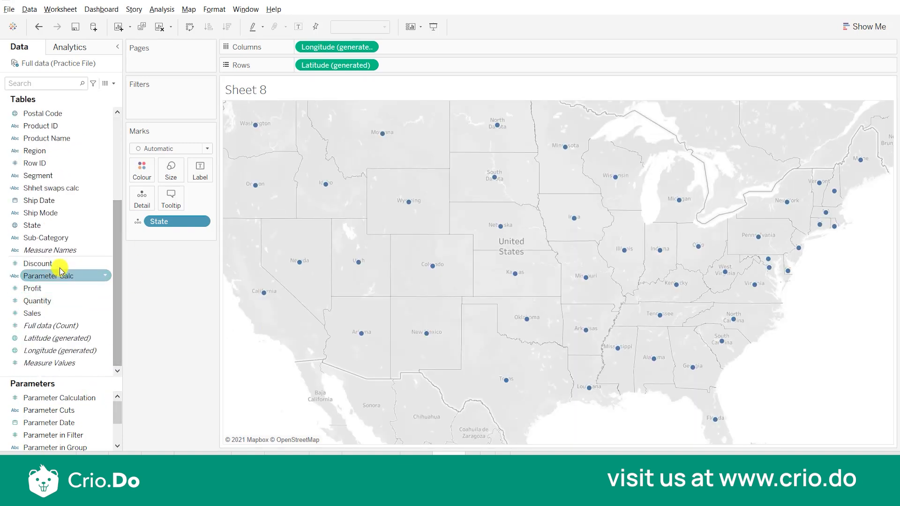
double_click(62, 288)
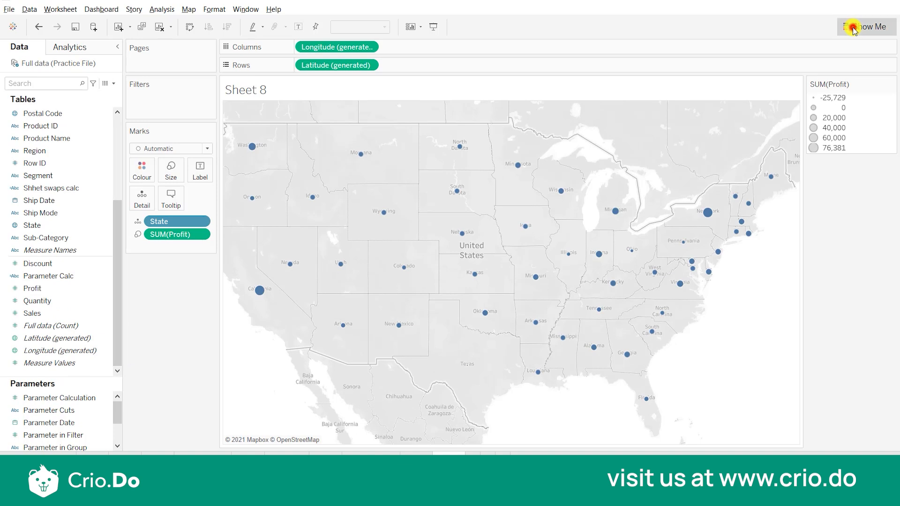
left_click(864, 26)
left_click(837, 86)
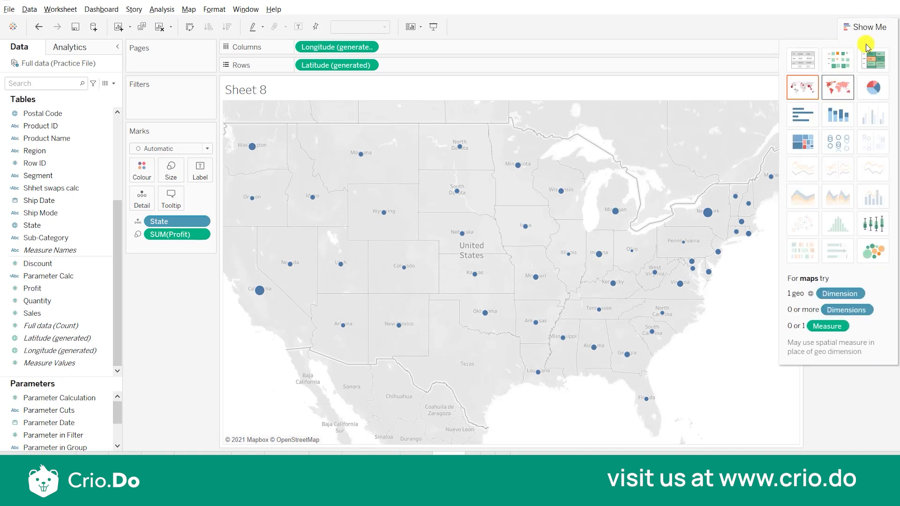
left_click(864, 28)
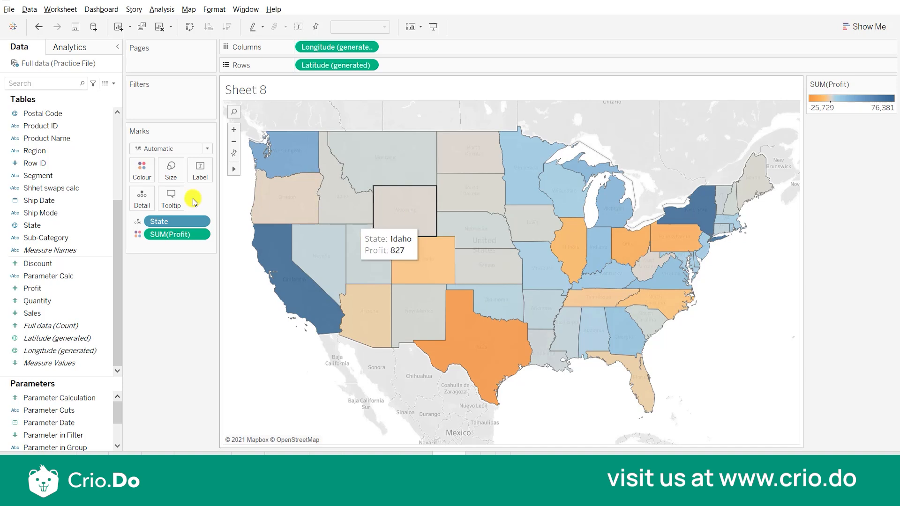
Step: Show mark labels on the states of the profit map
left_click(200, 171)
left_click(223, 196)
left_click(181, 384)
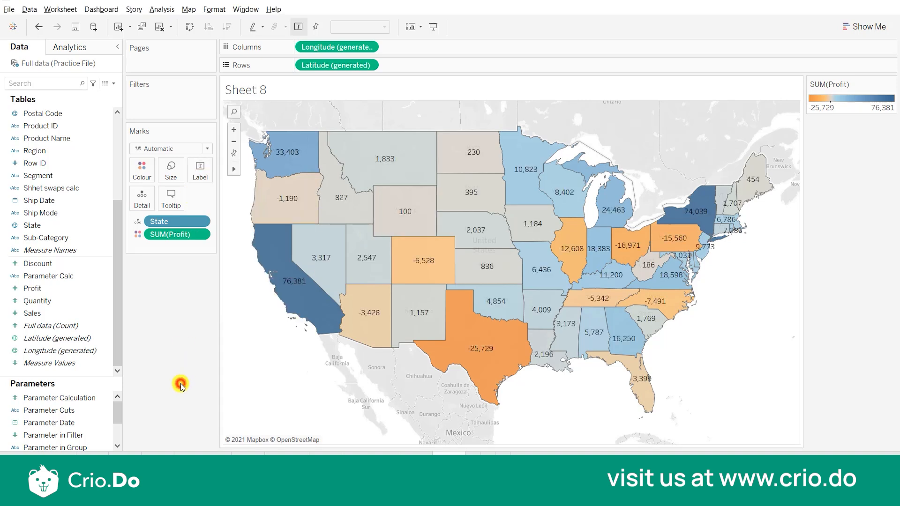
Step: Create a new worksheet, find the Sub-Category field and add it as rows
key("ctrl+m")
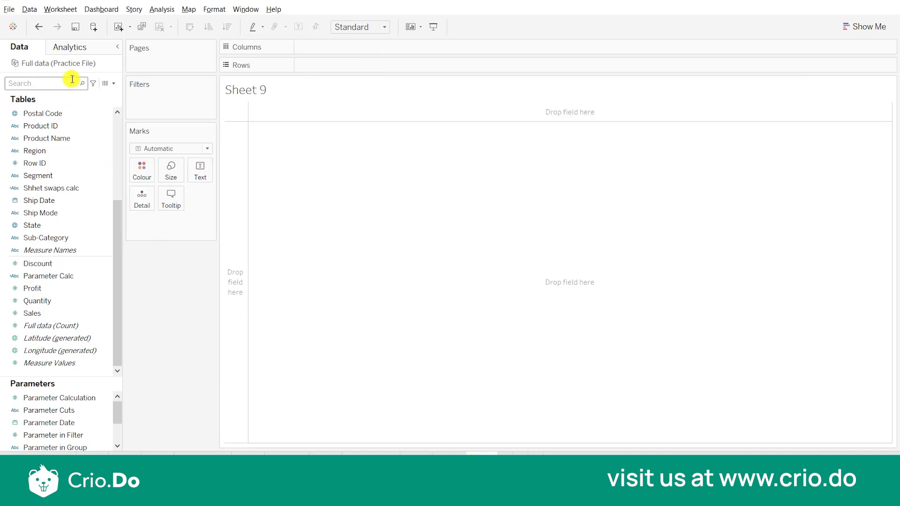
left_click(69, 84)
type("ct")
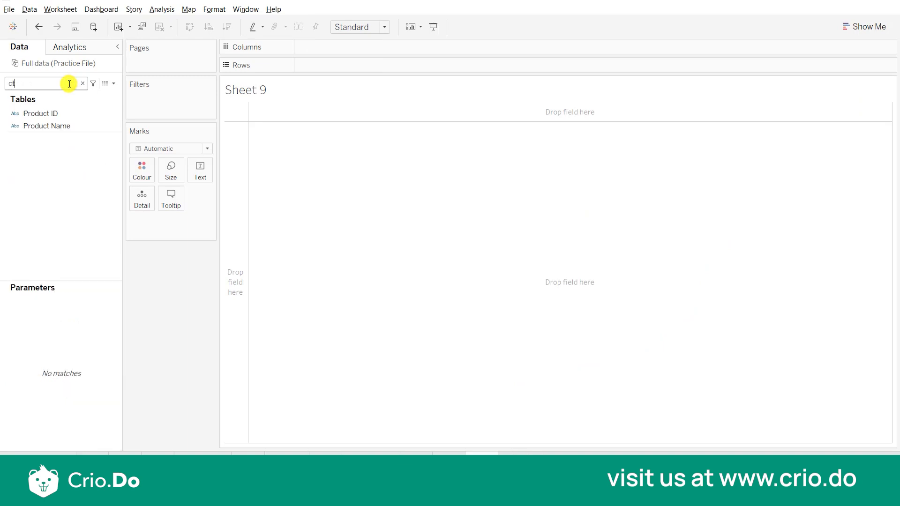
key("BackSpace")
key("BackSpace")
type("su")
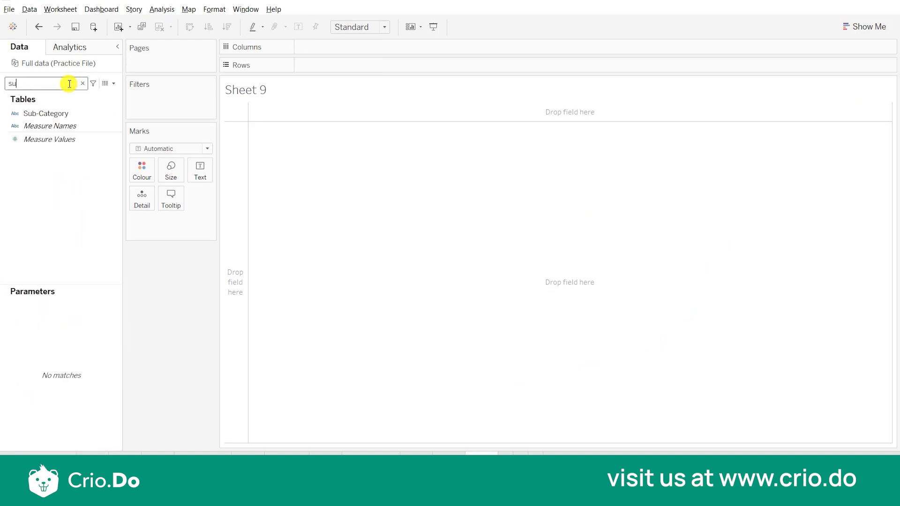
double_click(64, 112)
Step: Find the Sales field, add it to the sub-category view and change the chart to horizontal bars
left_click(45, 84)
key("BackSpace")
type("al")
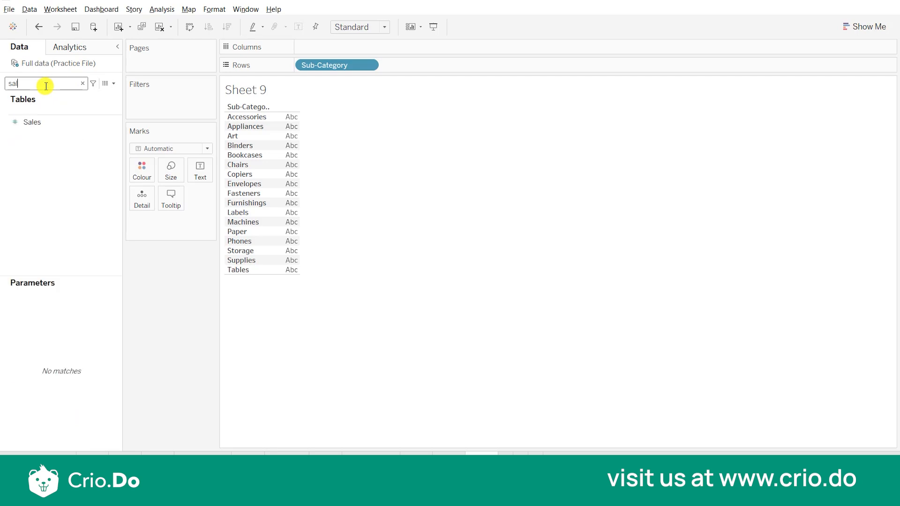
double_click(44, 122)
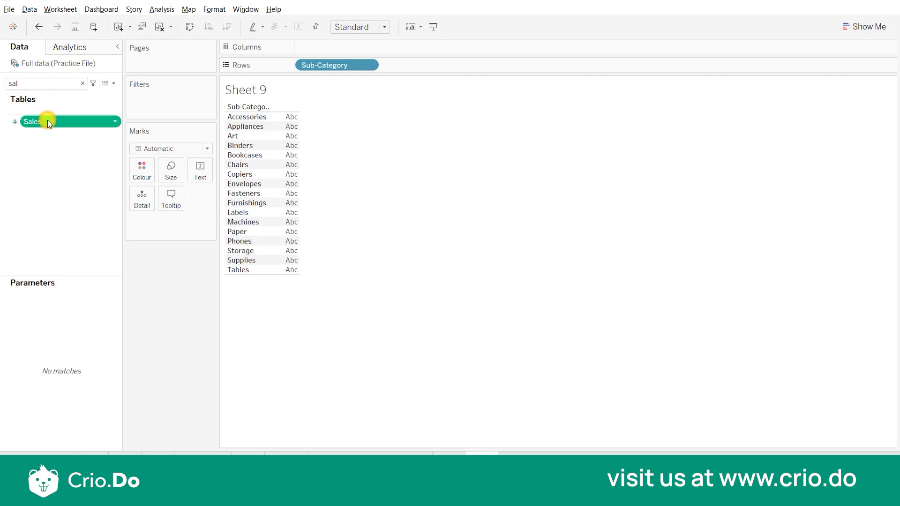
left_click(872, 27)
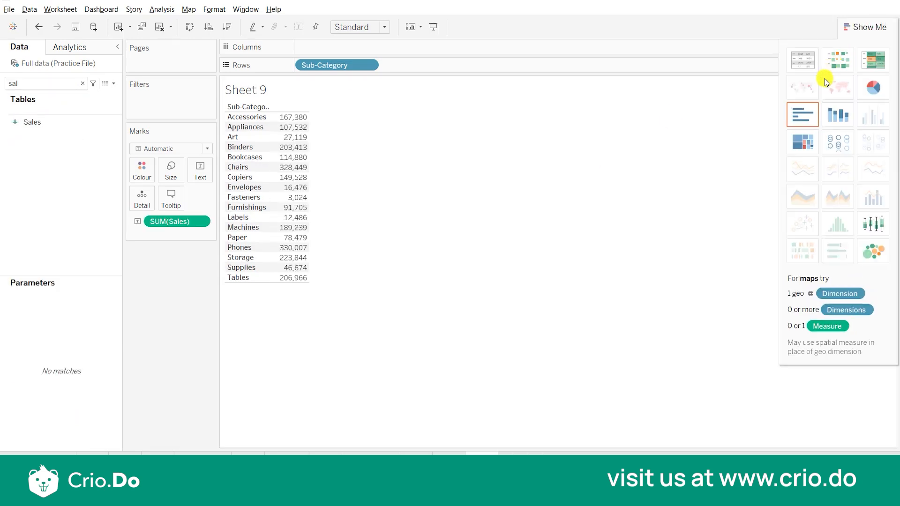
left_click(802, 114)
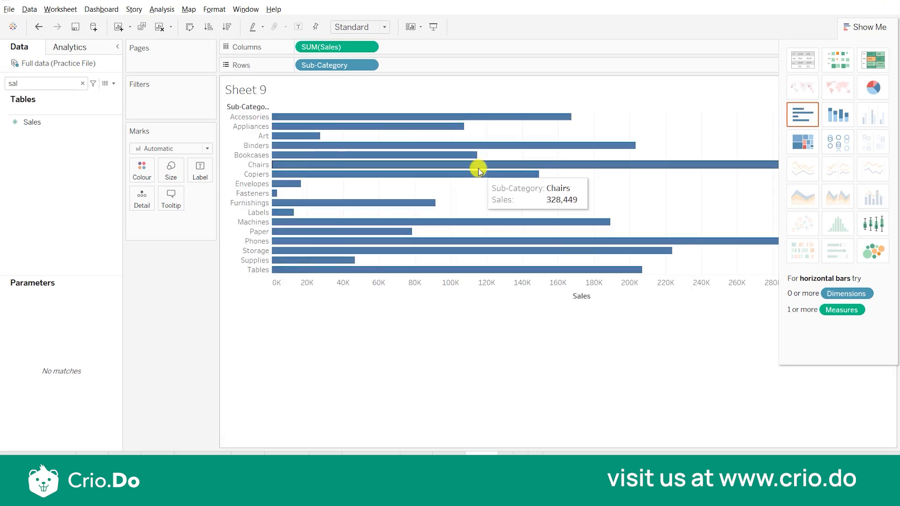
Step: Show mark labels on the sales bars and sort the sub-categories by sales in descending order
left_click(200, 170)
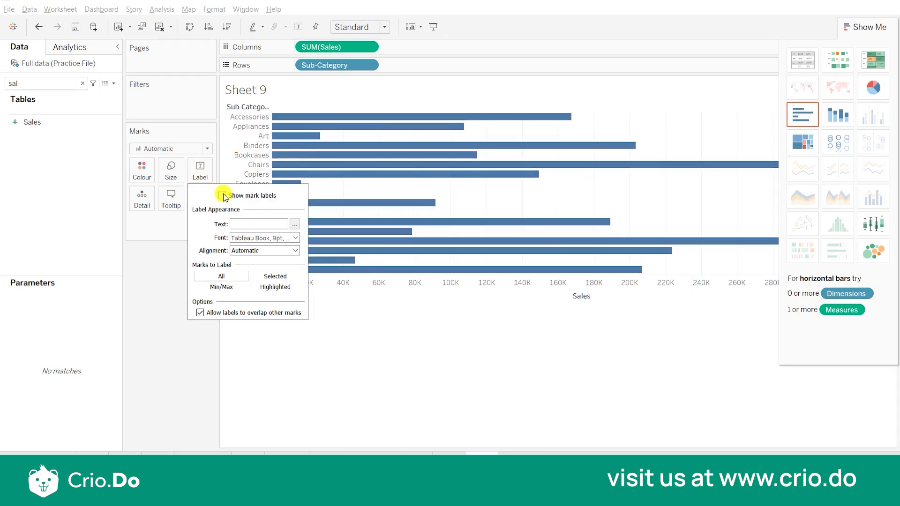
left_click(223, 196)
left_click(483, 392)
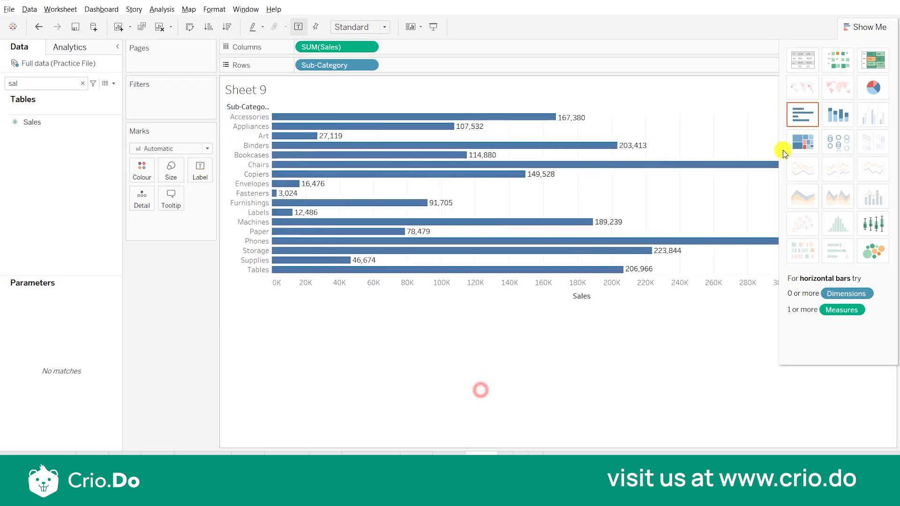
left_click(869, 27)
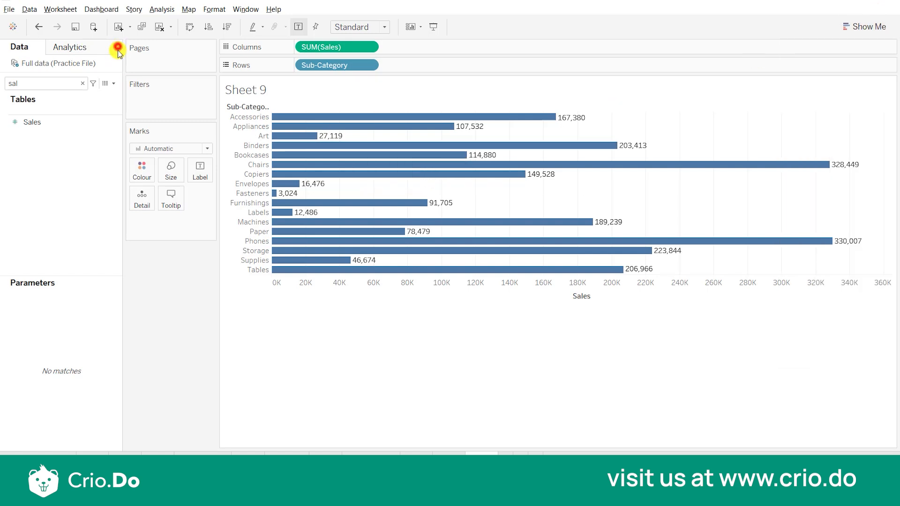
left_click(227, 27)
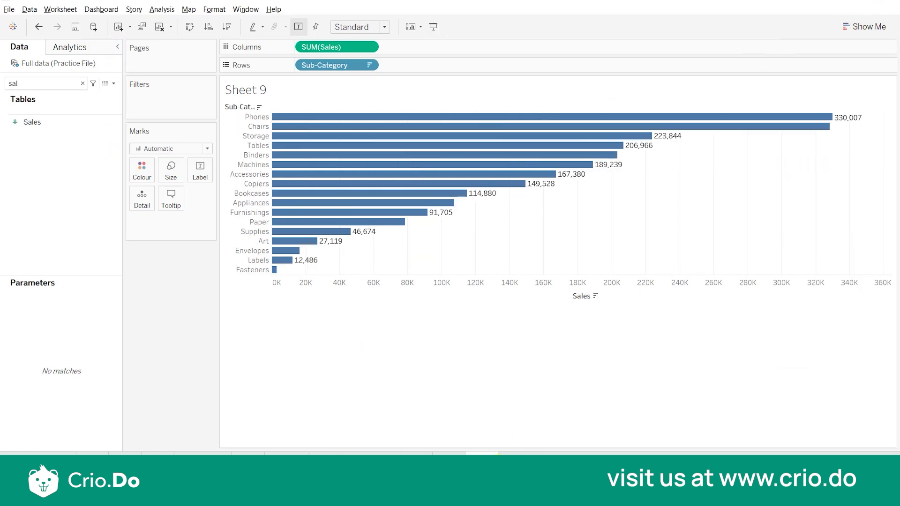
Step: Return to the state profit map and start a new worksheet with City as rows
mouse_move(482, 459)
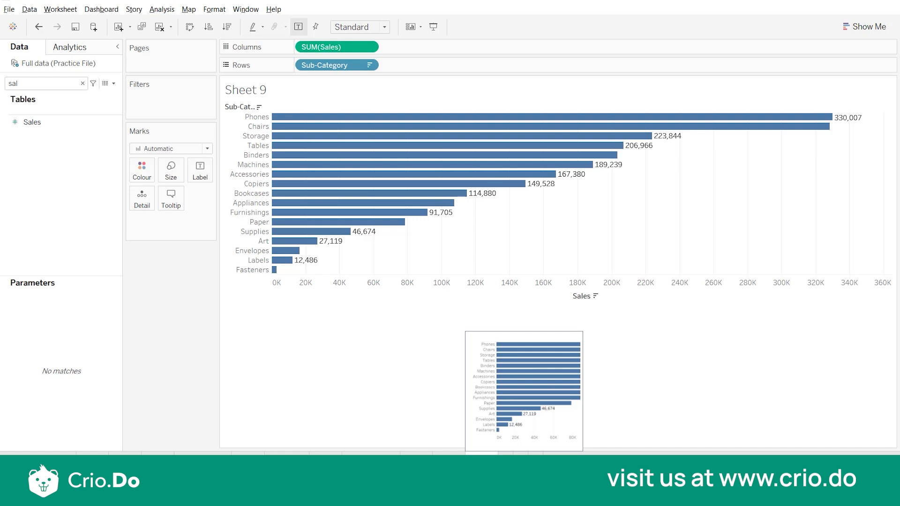
left_click(448, 458)
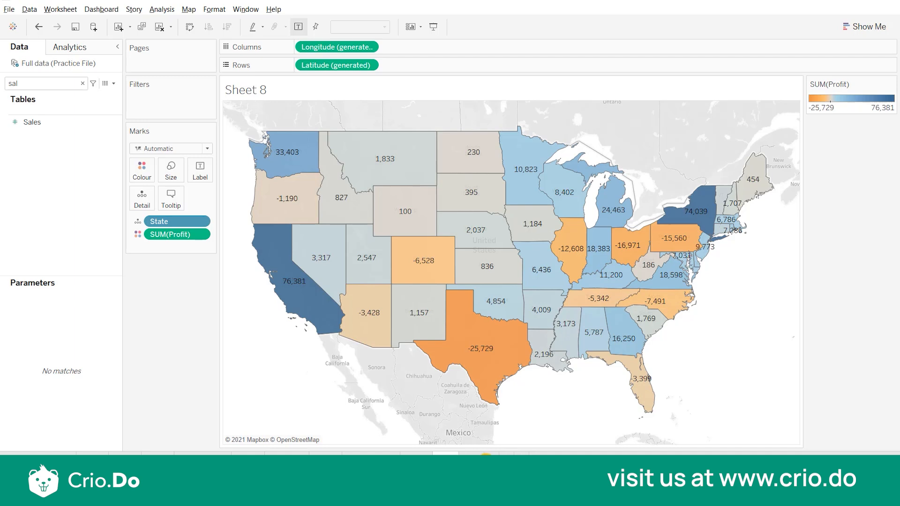
left_click(501, 454)
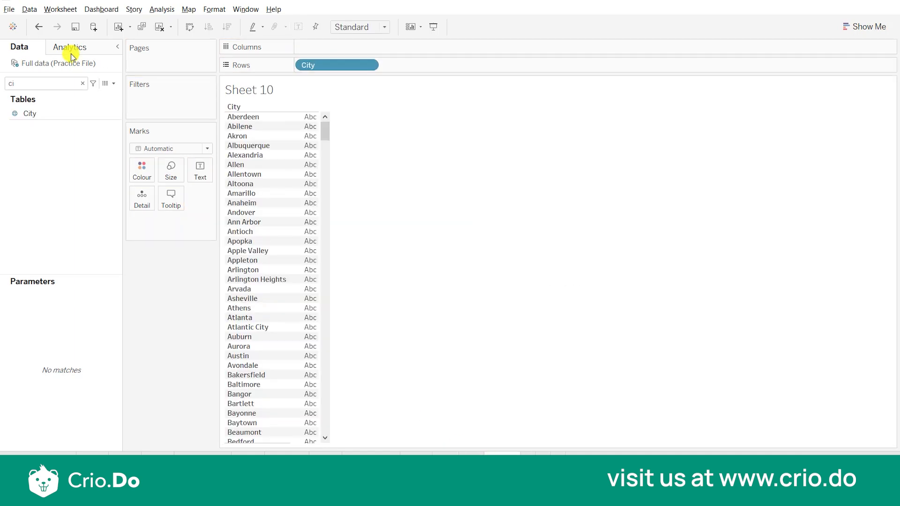
left_click(267, 152)
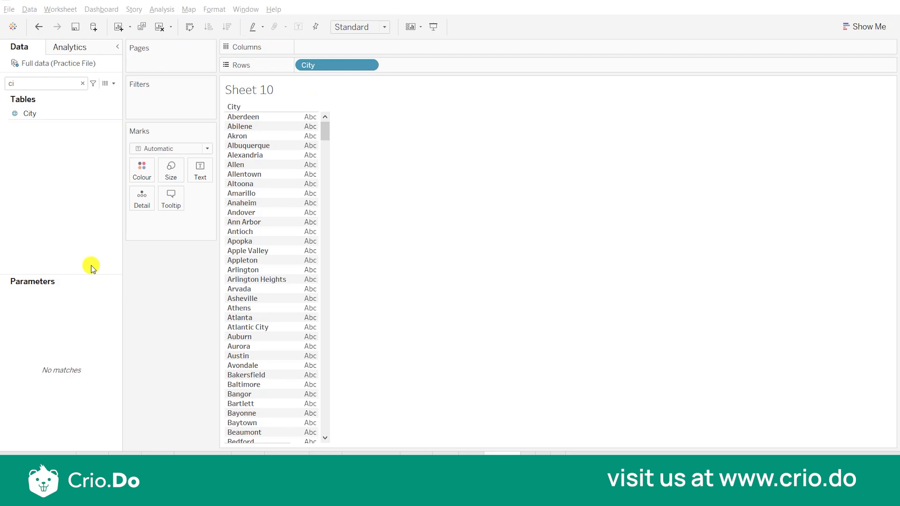
Step: Search the fields for Sales and add it to the City view
left_click(82, 84)
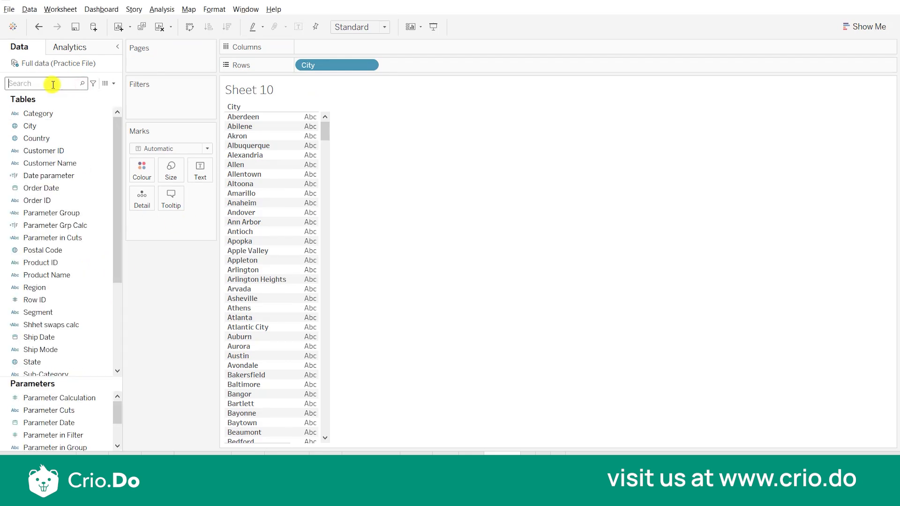
type("sal")
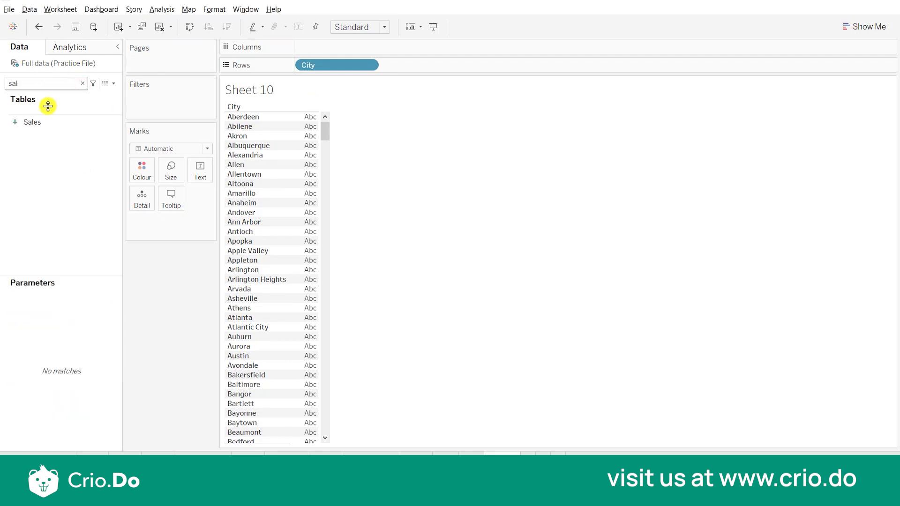
left_click(52, 121)
double_click(51, 121)
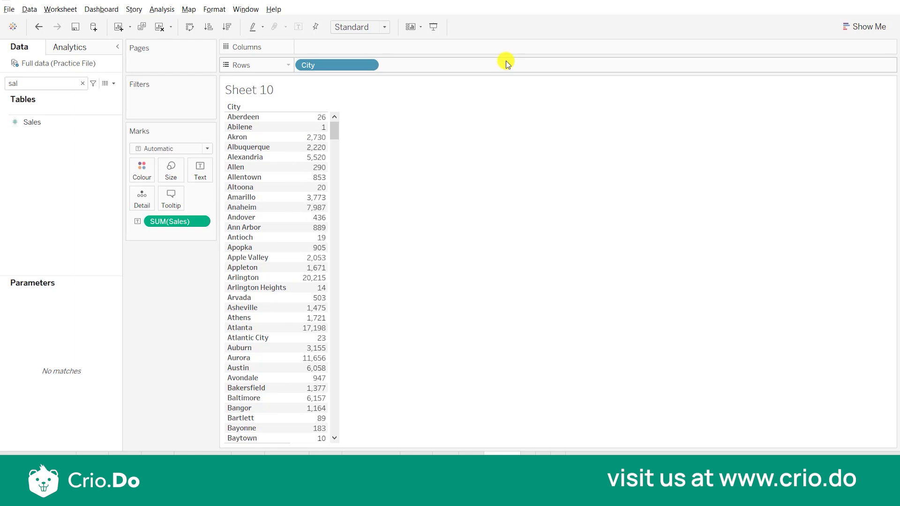
Step: Show city sales as horizontal bars in descending order and switch the chart to a treemap
left_click(860, 29)
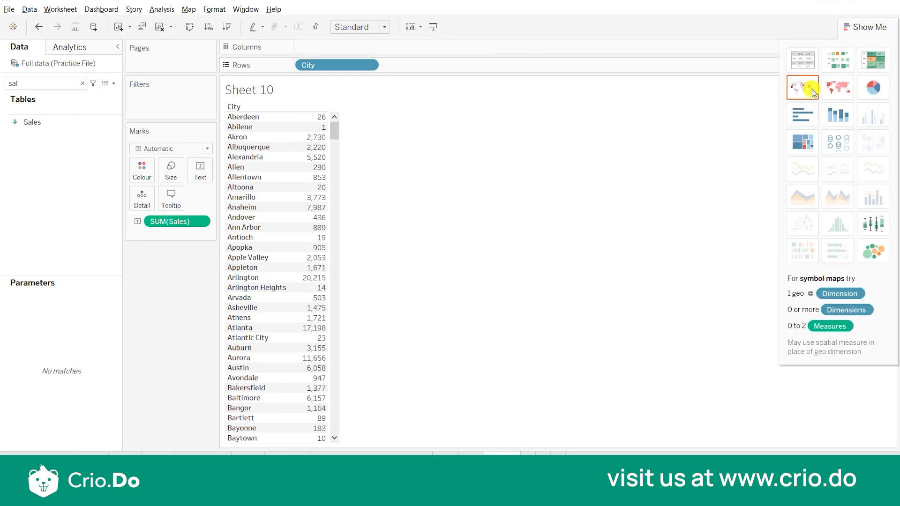
left_click(808, 113)
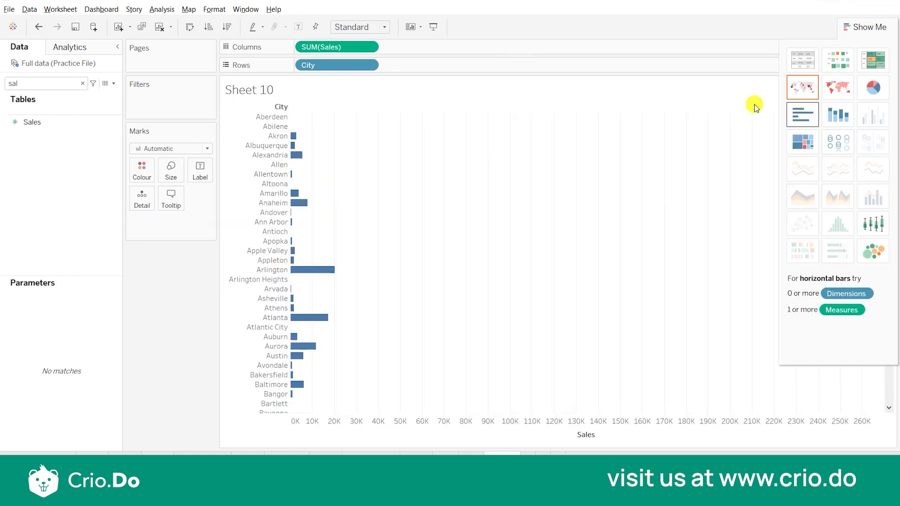
left_click(228, 31)
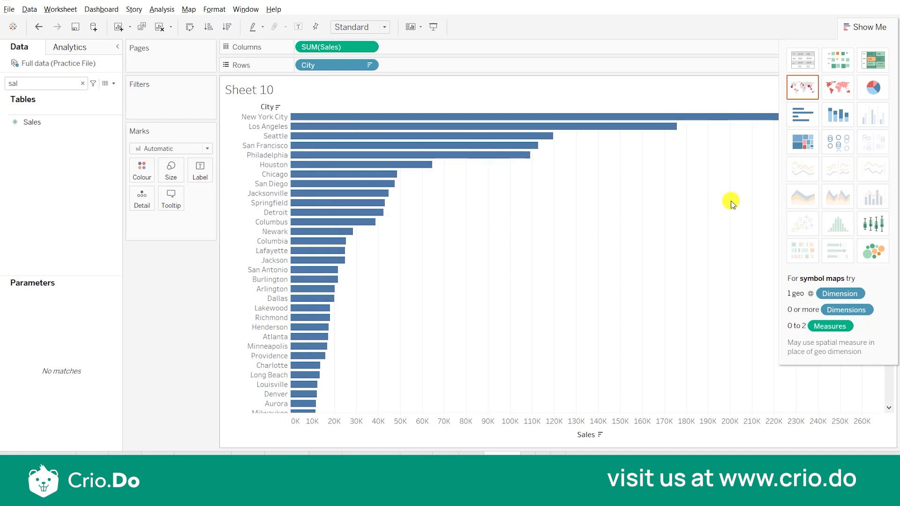
left_click(803, 141)
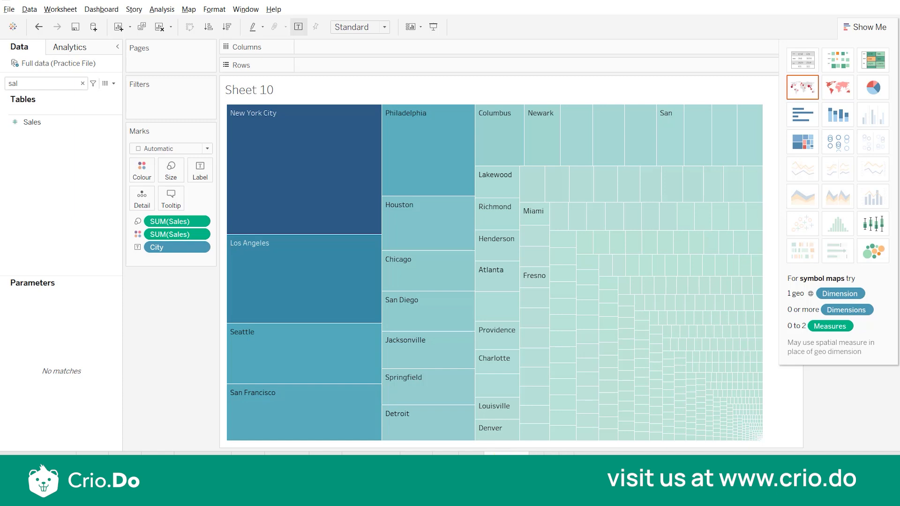
Step: Create a new story in the workbook
left_click(557, 453)
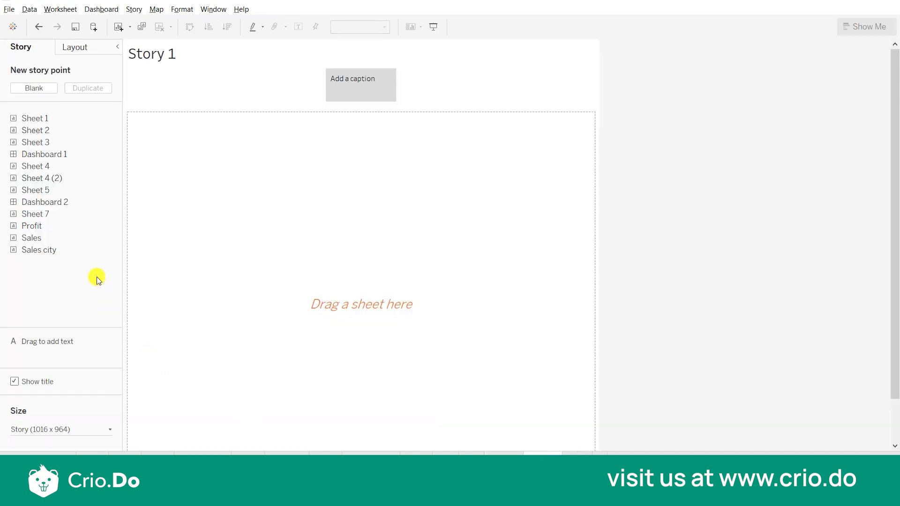
mouse_move(56, 230)
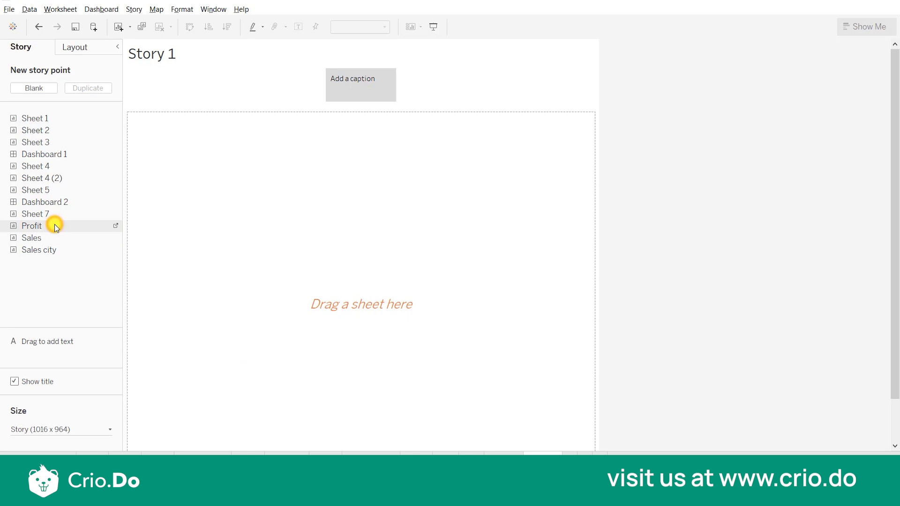
Step: Place the Profit sheet in the story's first story point
left_click_drag(54, 225, 529, 435)
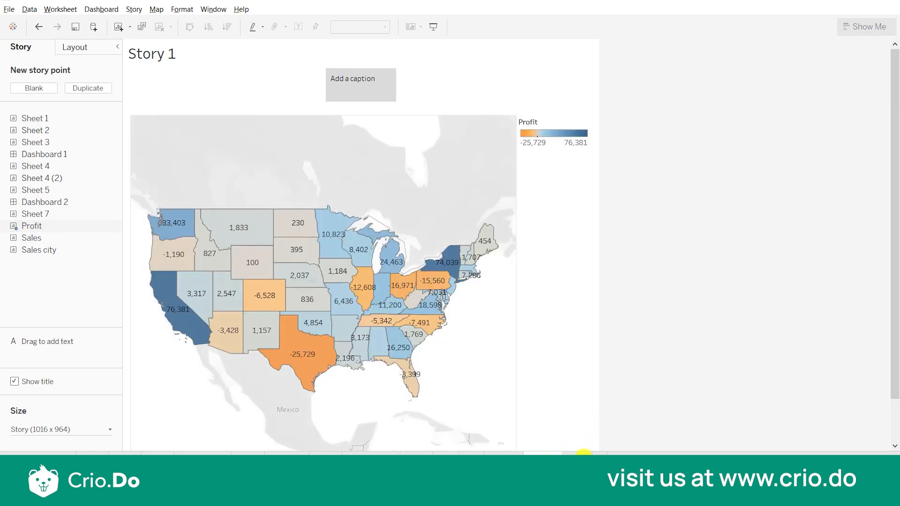
Step: Create a new dashboard and add the Profit, Sales and Sales city sheets to it
left_click(584, 453)
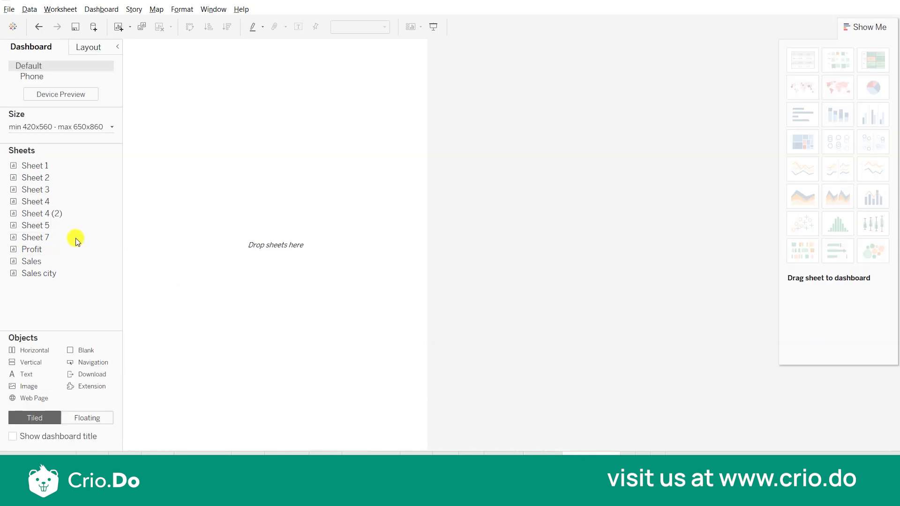
double_click(63, 249)
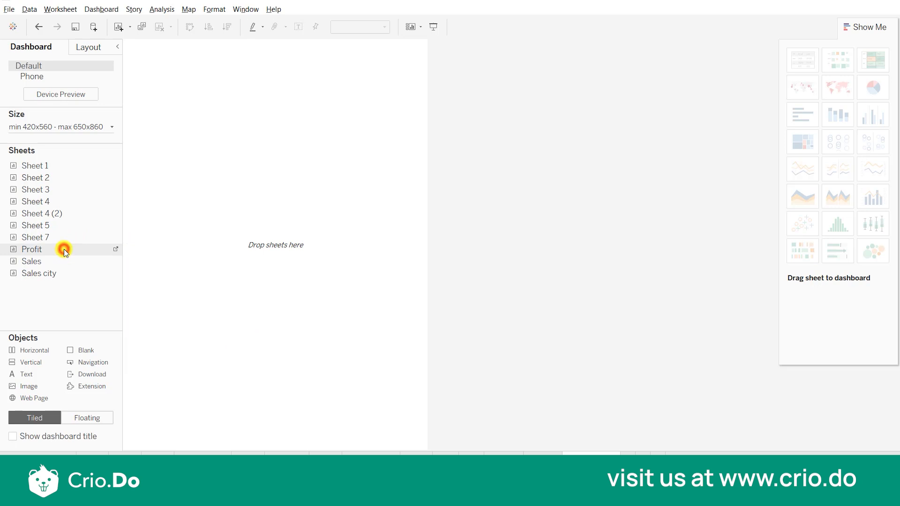
double_click(60, 265)
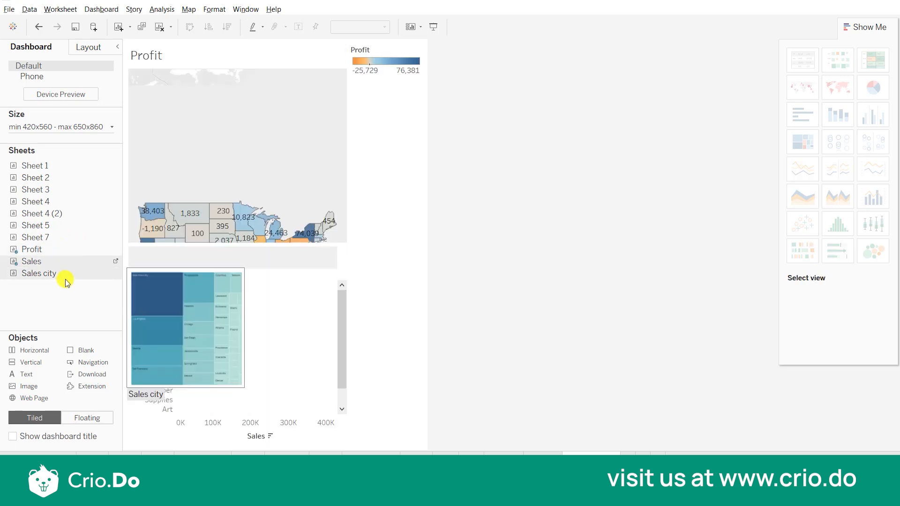
double_click(63, 274)
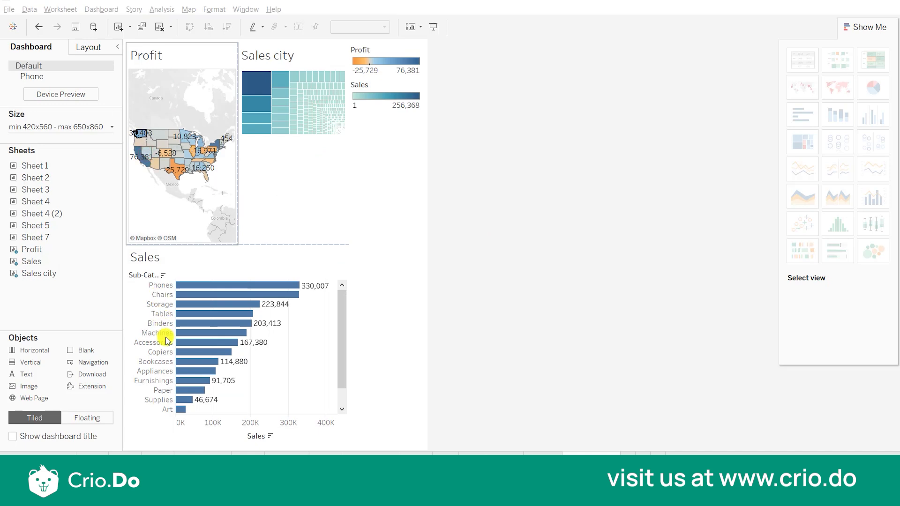
Step: Set the dashboard's minimum size to 1300 px wide and 860 px high
left_click(74, 124)
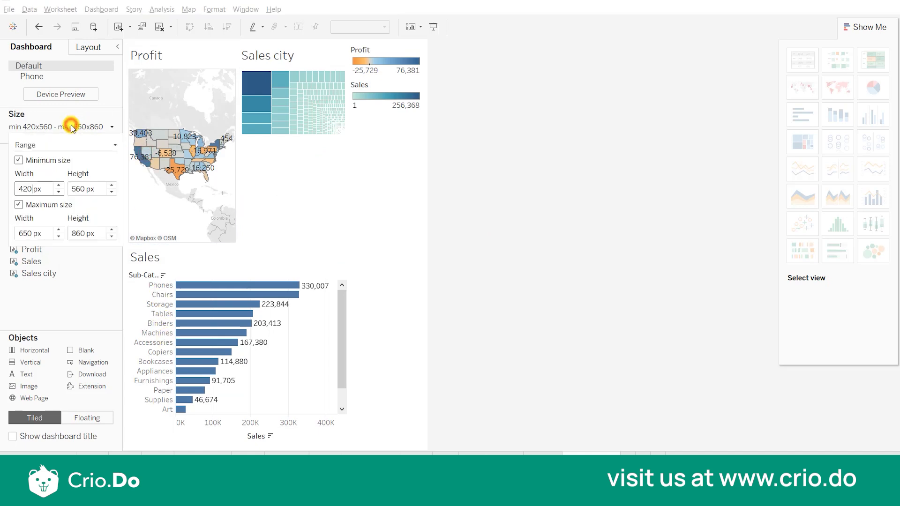
left_click(29, 188)
type("1000")
left_click(81, 188)
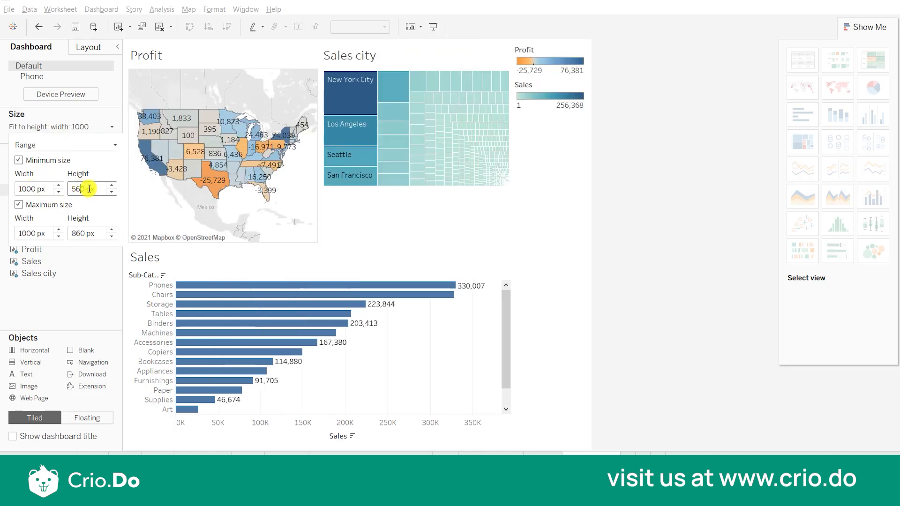
left_click(28, 188)
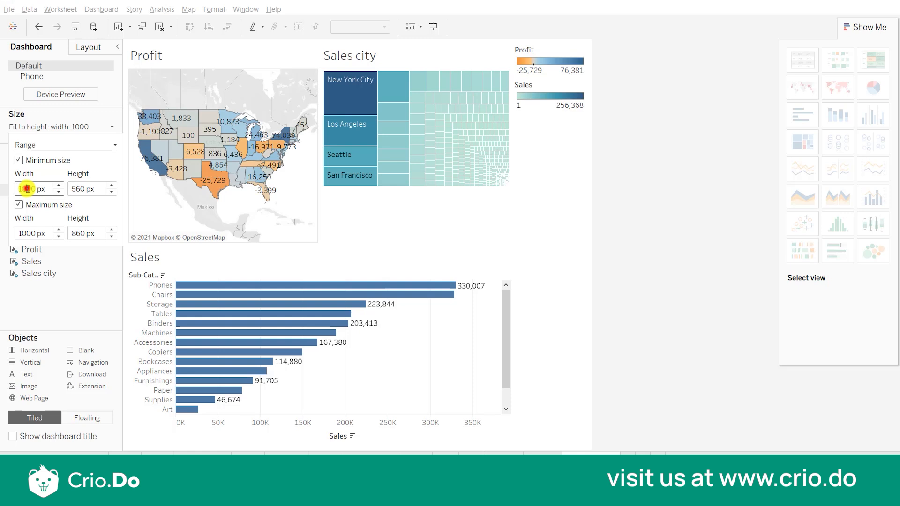
type("3")
left_click(74, 188)
key("BackSpace")
type("8")
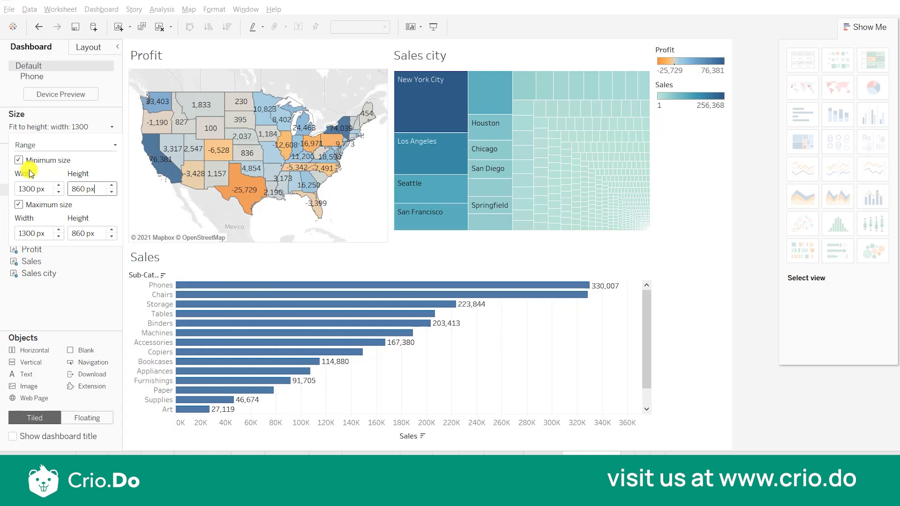
left_click(39, 189)
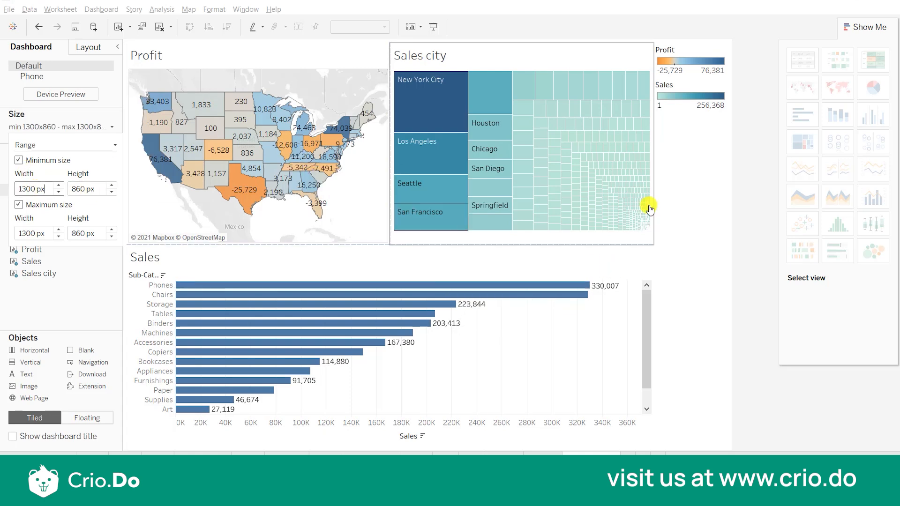
left_click(761, 241)
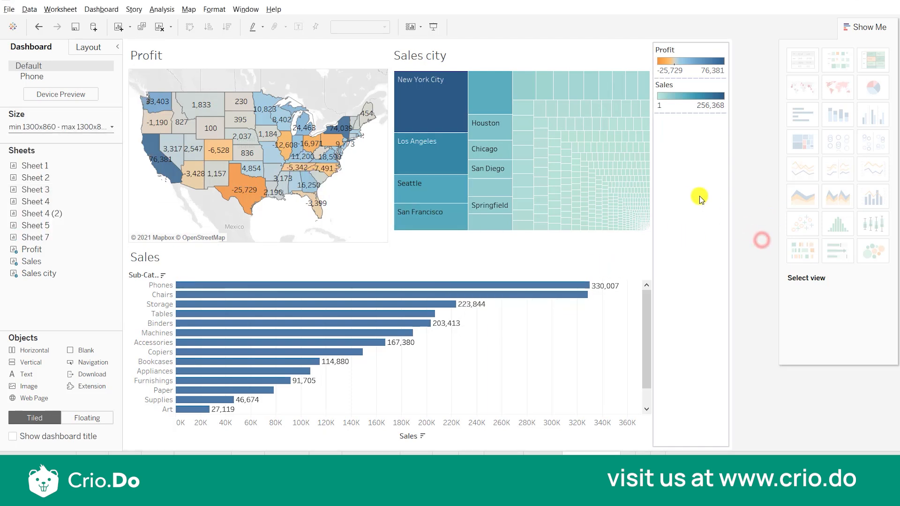
Step: Remove the container with the Profit and Sales colour legends from the dashboard
left_click(693, 191)
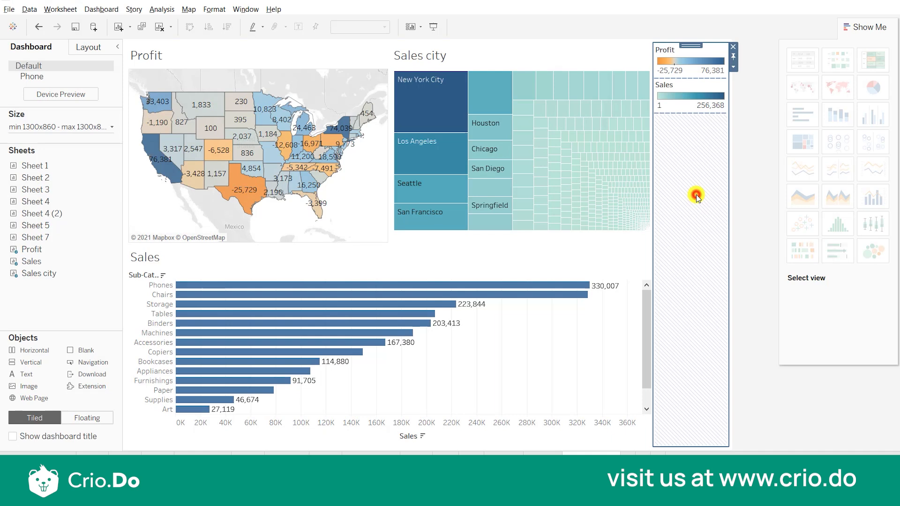
left_click(733, 47)
left_click(474, 266)
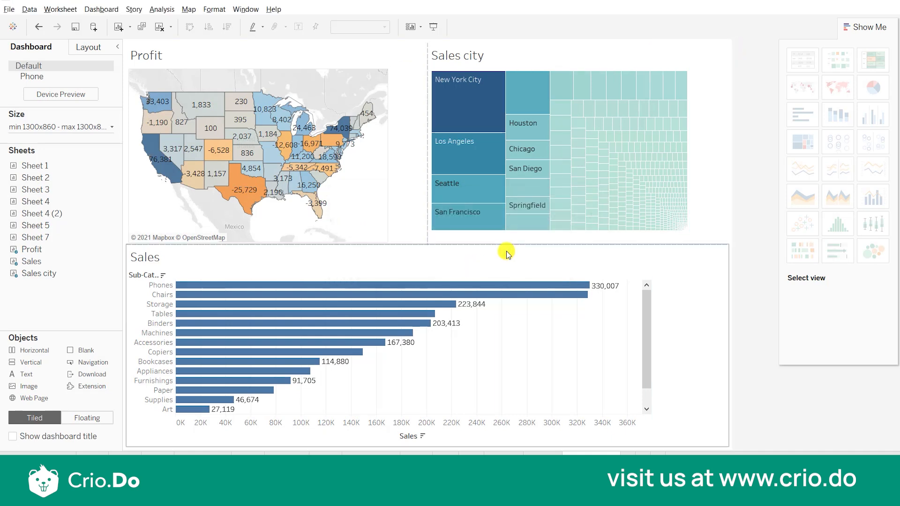
Step: Move the Sales city treemap beside the Sales bar chart, beneath the Profit map
left_click(484, 261)
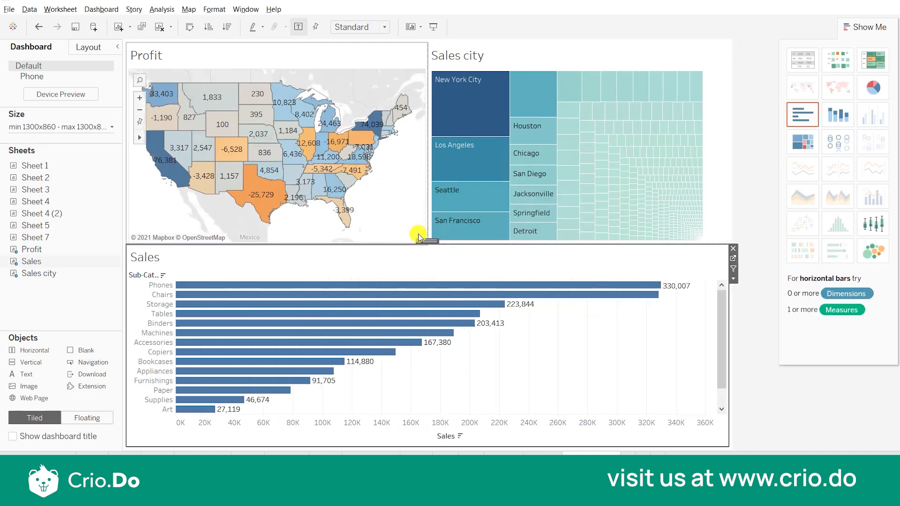
left_click(562, 53)
left_click_drag(576, 44, 652, 338)
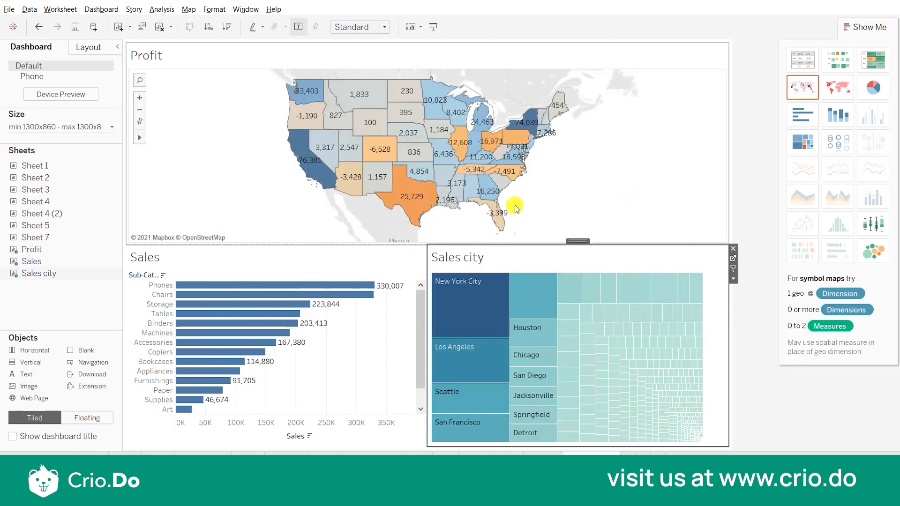
Step: Use the Profit map as a filter for the other dashboard views
mouse_move(478, 190)
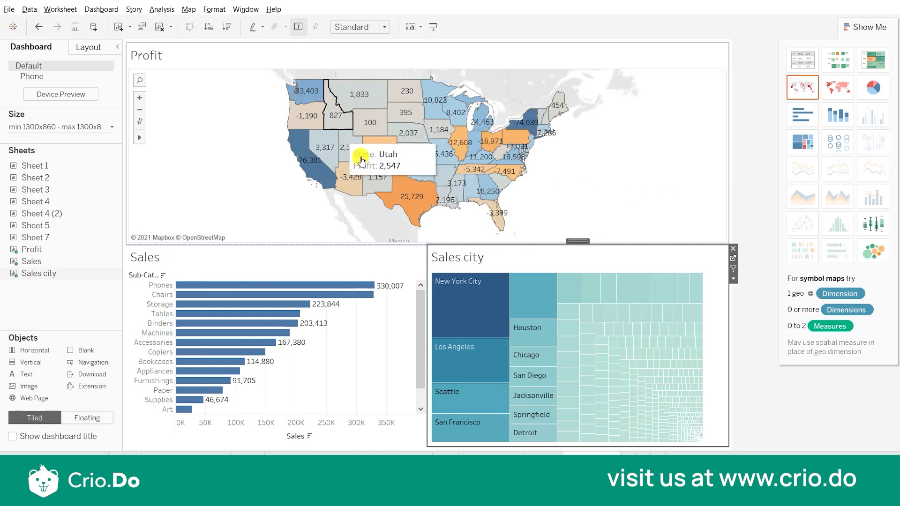
left_click(631, 153)
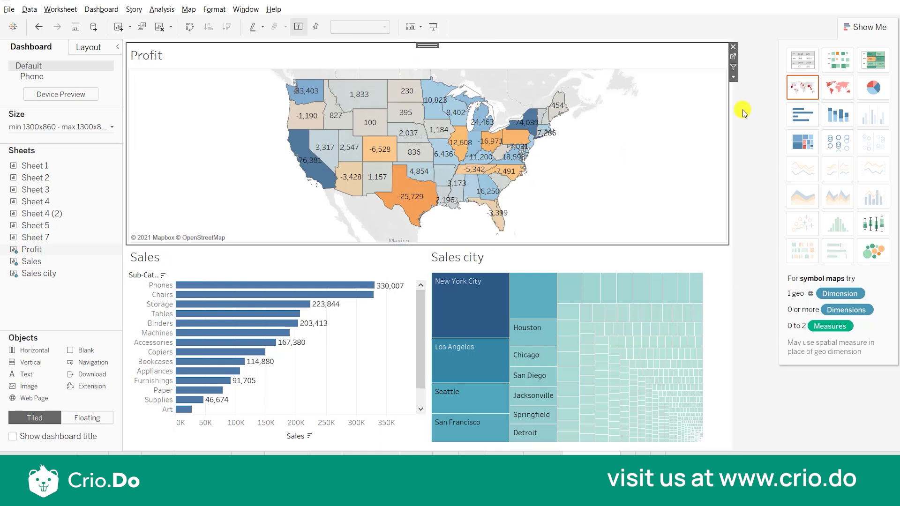
left_click(734, 78)
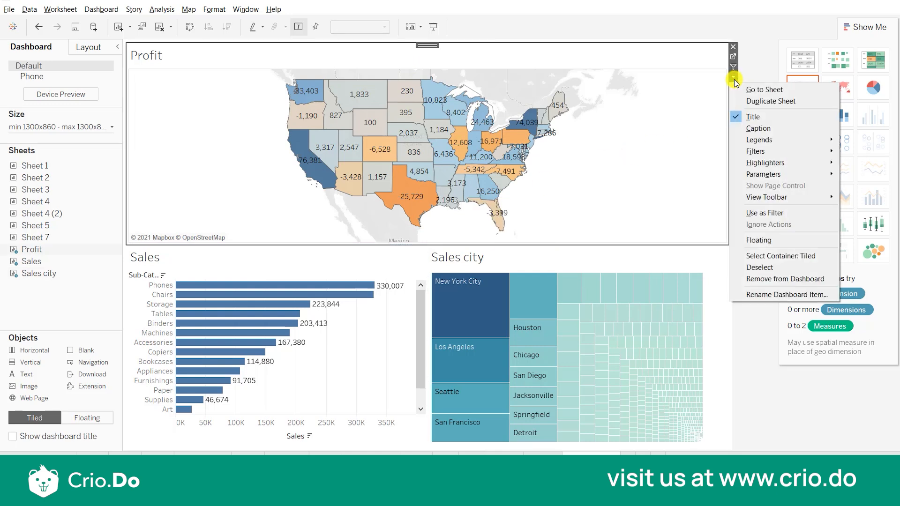
left_click(738, 214)
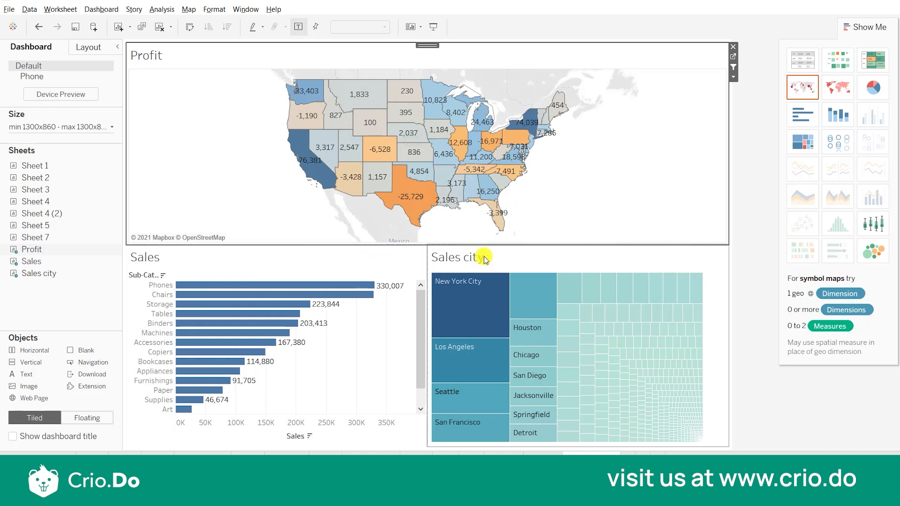
Step: Filter the dashboard by Oklahoma on the map and inspect the Sales worksheet's filters
left_click(418, 174)
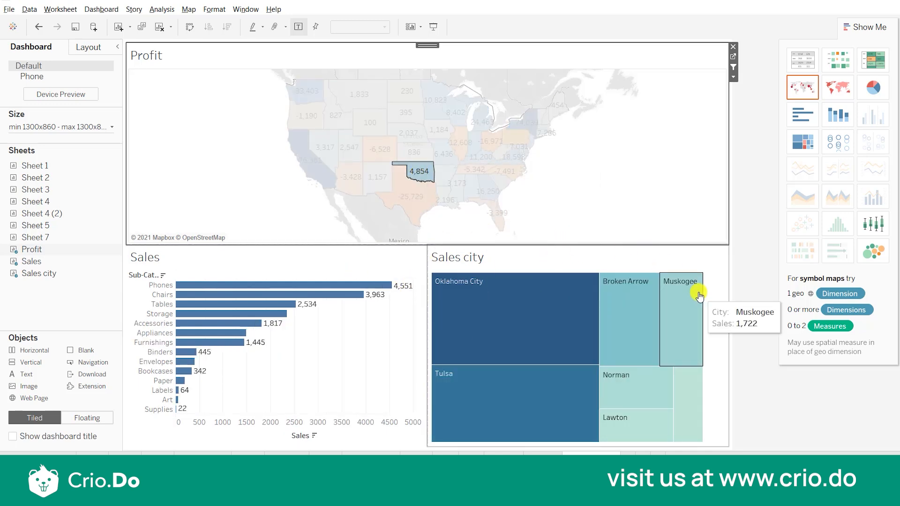
left_click(423, 167)
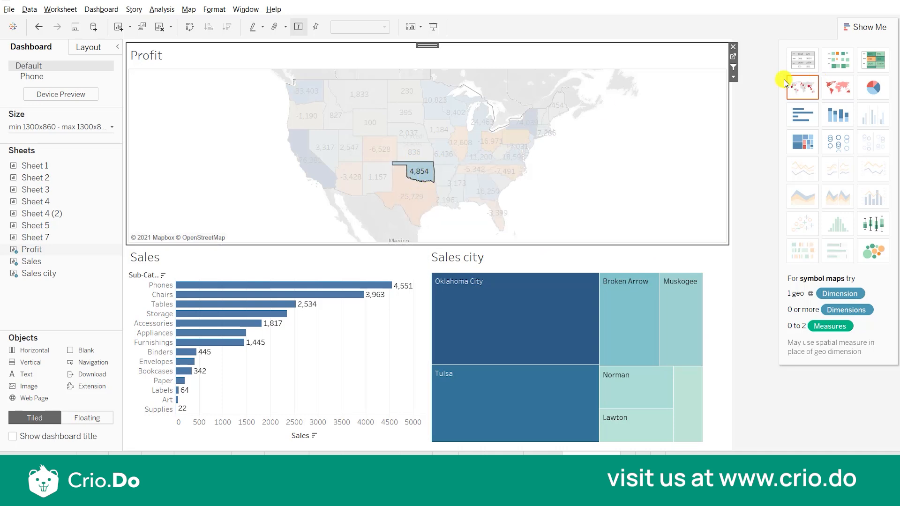
left_click(732, 77)
left_click(420, 173)
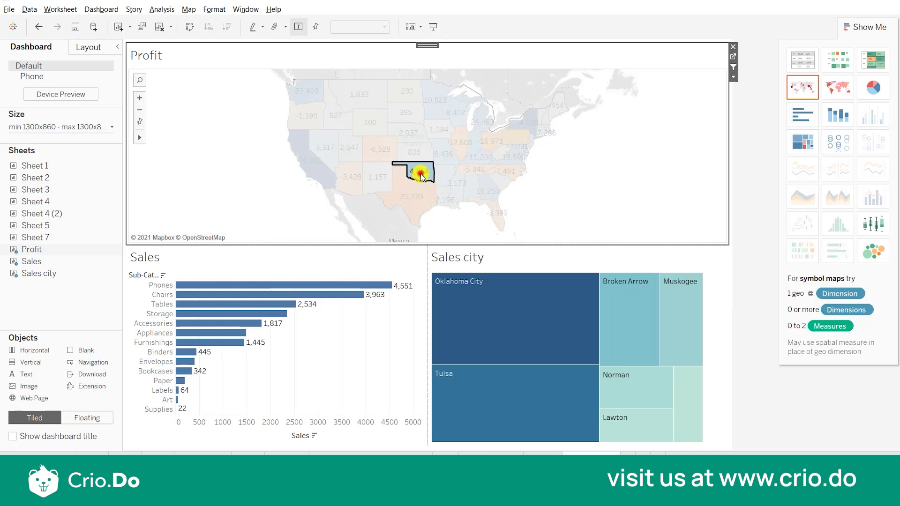
left_click(355, 260)
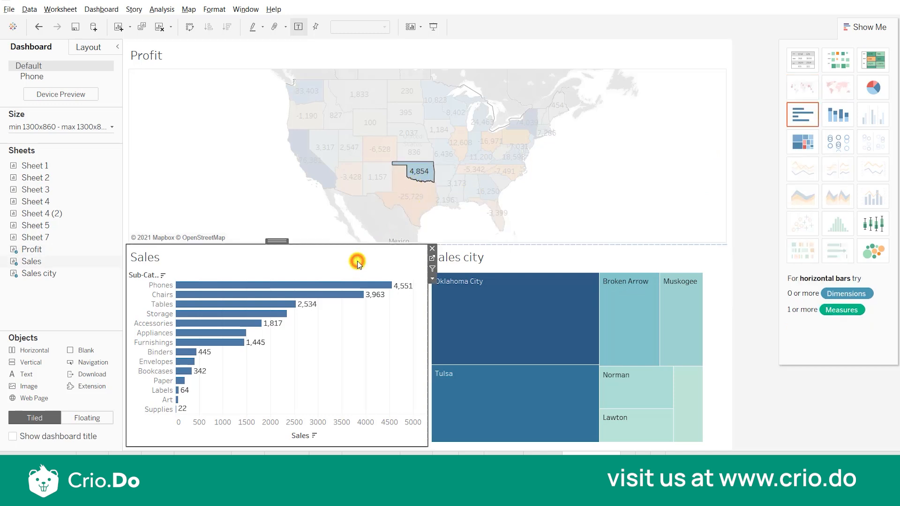
left_click(432, 263)
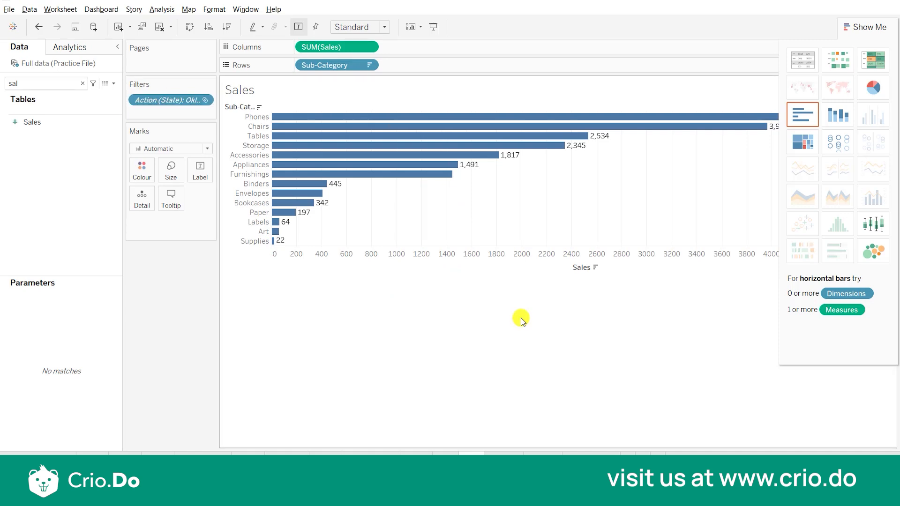
Step: Return to the dashboard and clear the Oklahoma selection on the Profit map
left_click(580, 452)
mouse_move(411, 170)
left_click(422, 182)
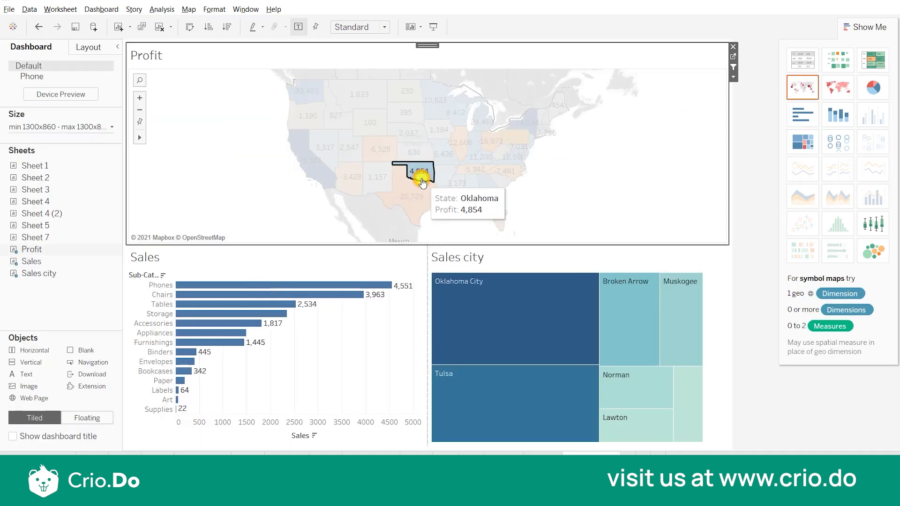
Step: Filter the dashboard by Montana on the map and inspect the Sales city worksheet's filters
mouse_move(358, 99)
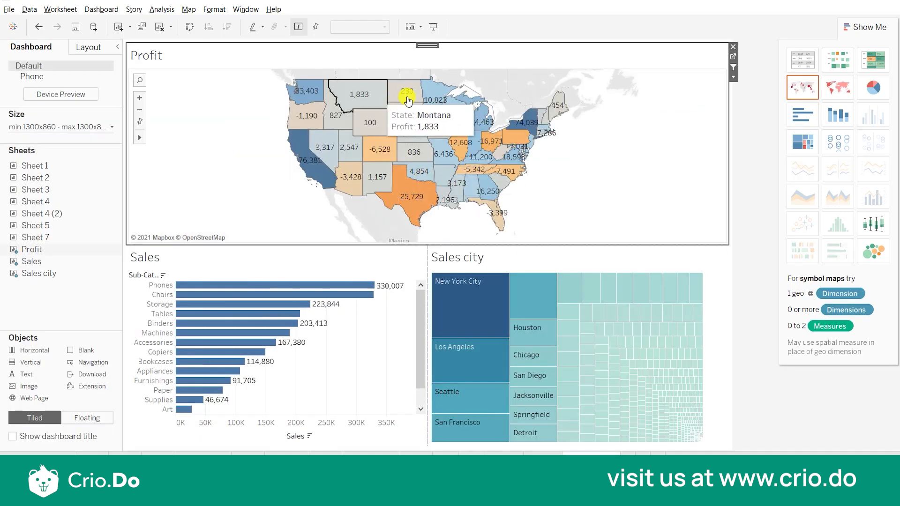
left_click(374, 110)
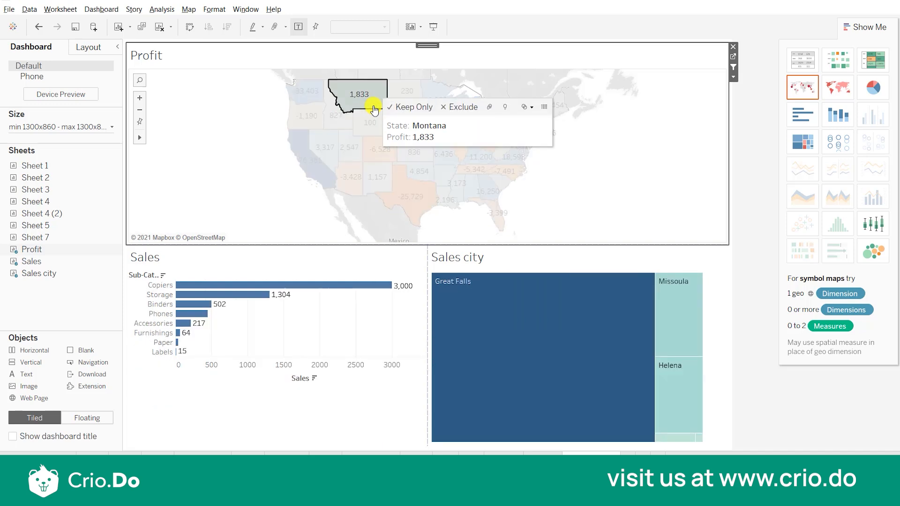
left_click(536, 255)
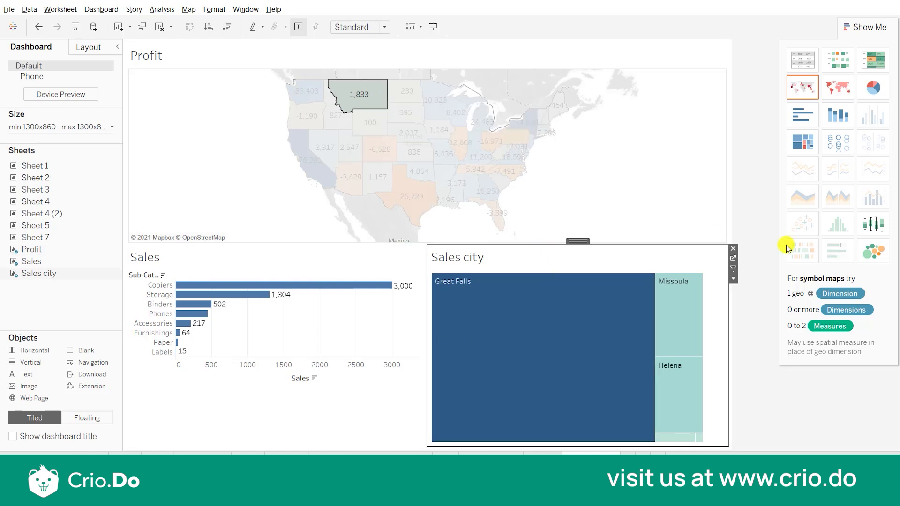
left_click(732, 258)
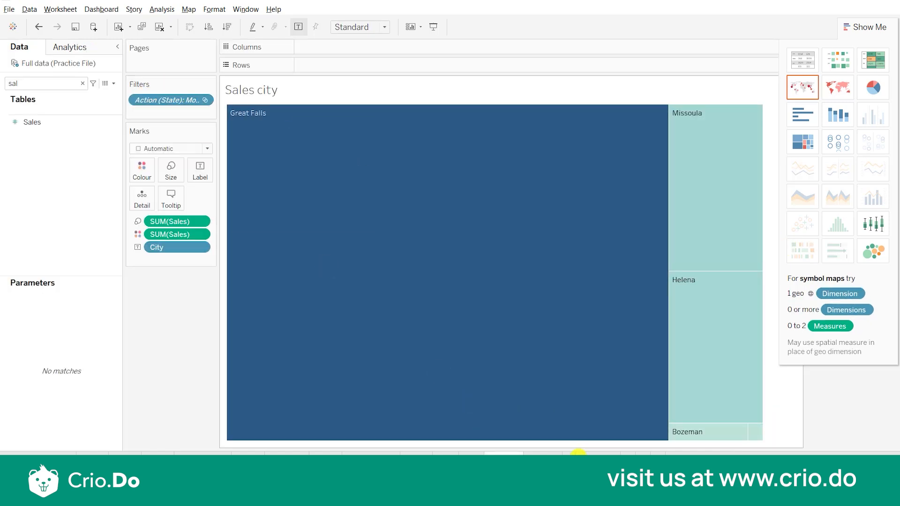
Step: Clear the Montana selection back on the dashboard and check the Profit map's filter option
left_click(596, 453)
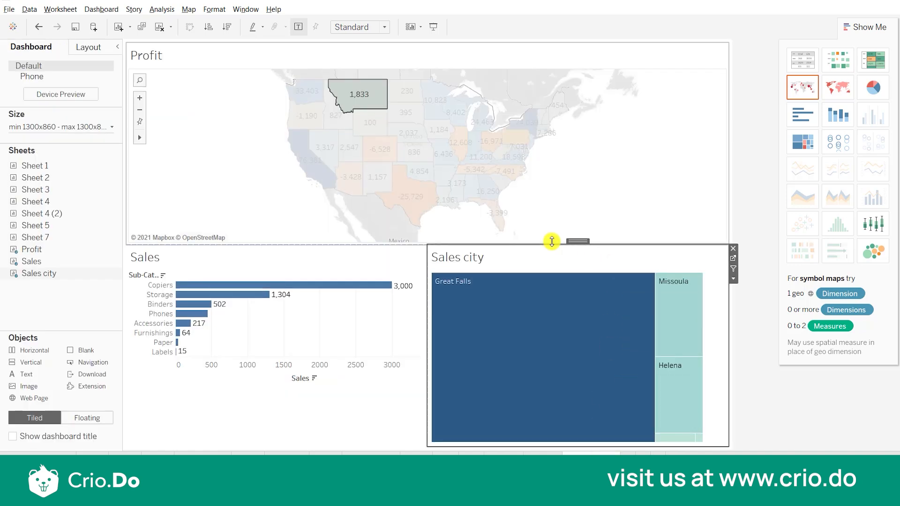
left_click(377, 96)
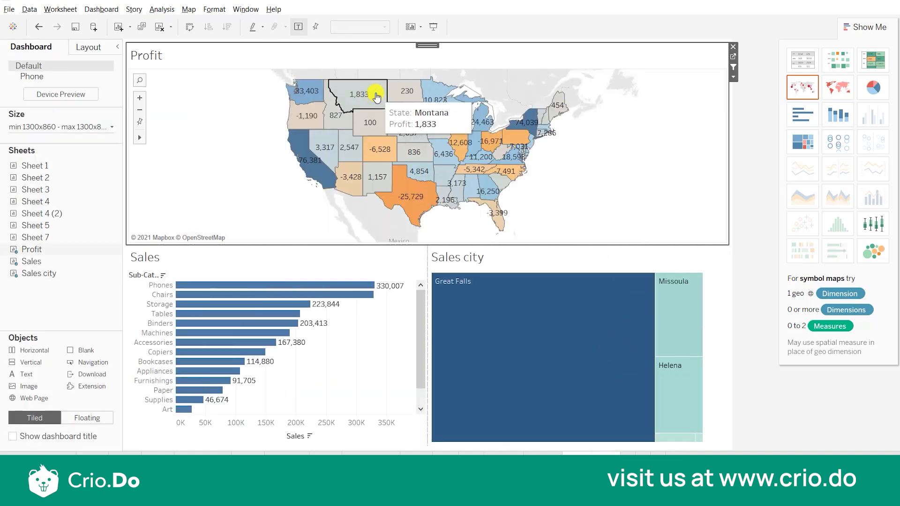
left_click(733, 76)
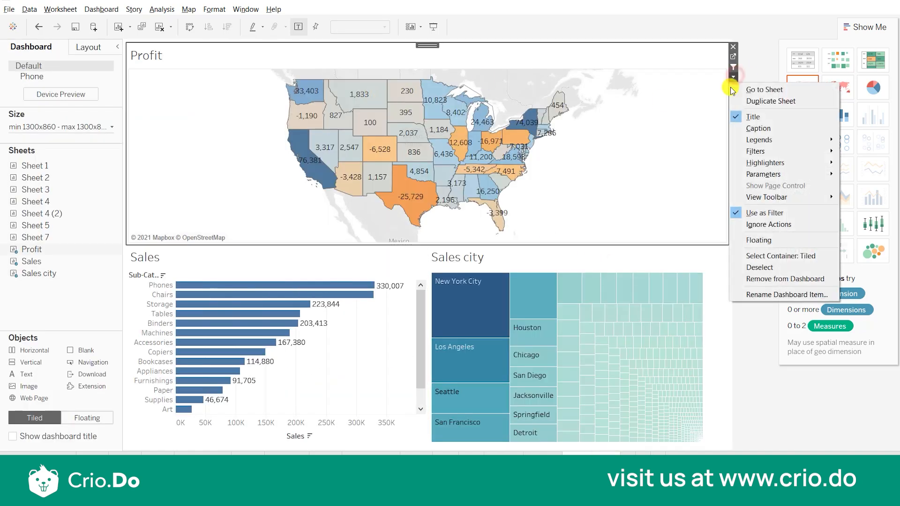
left_click(762, 328)
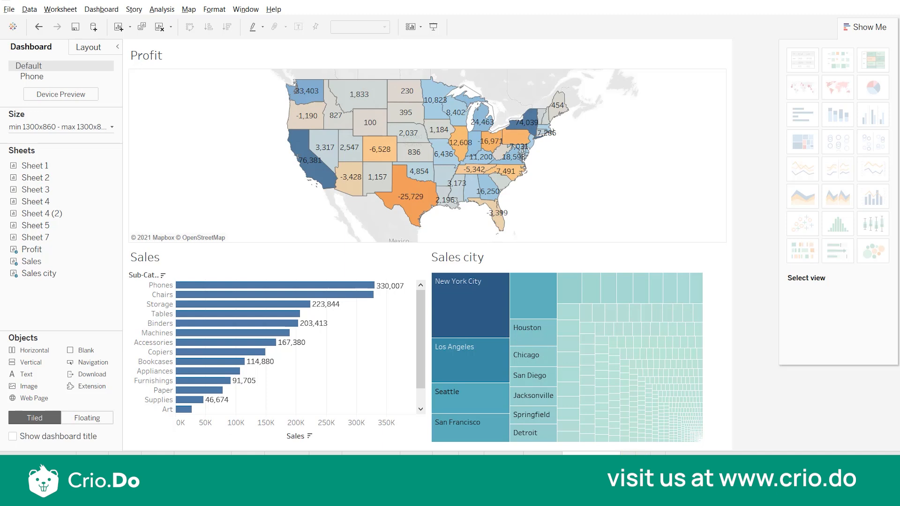
Step: Add a dashboard filter action with Profit as the only source sheet and Sales and Sales city as targets, running on Select
left_click(103, 10)
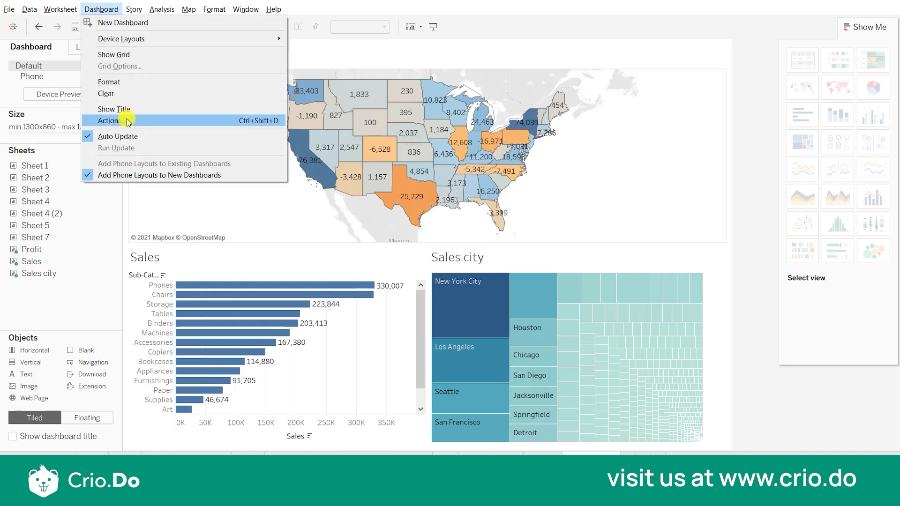
left_click(113, 120)
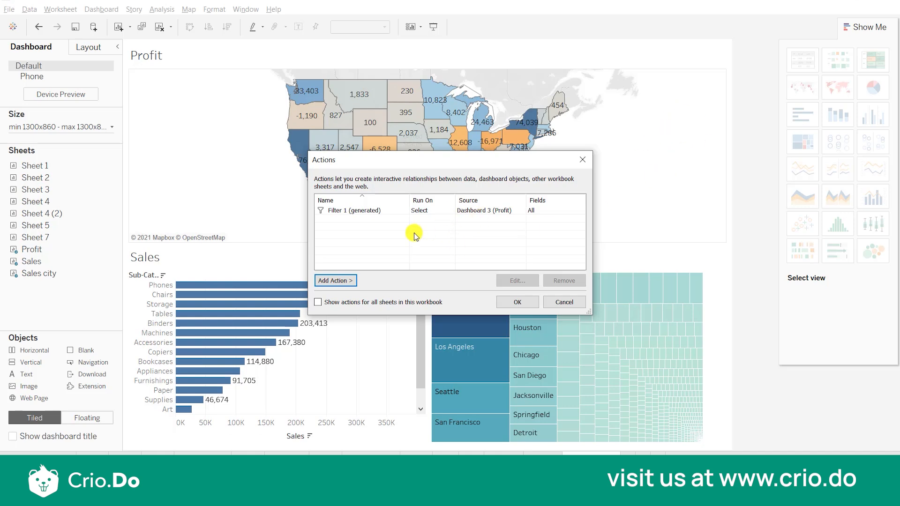
left_click(336, 280)
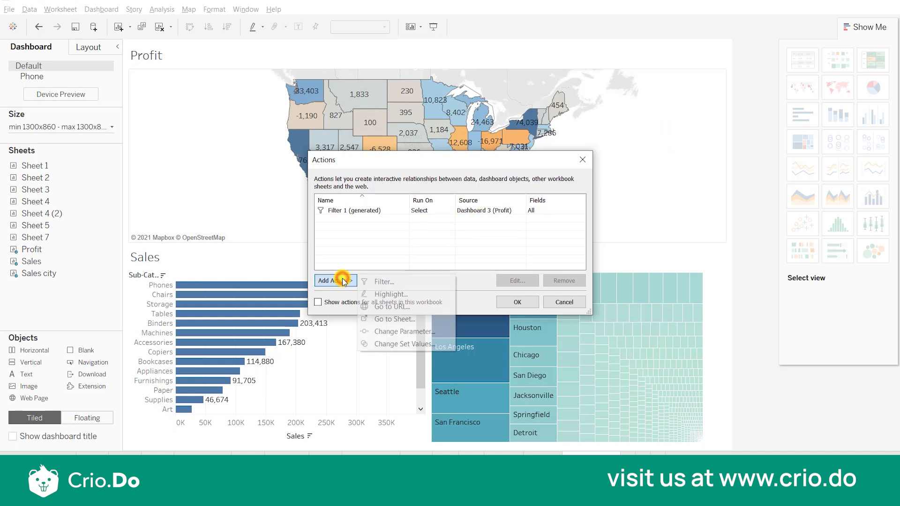
left_click(383, 282)
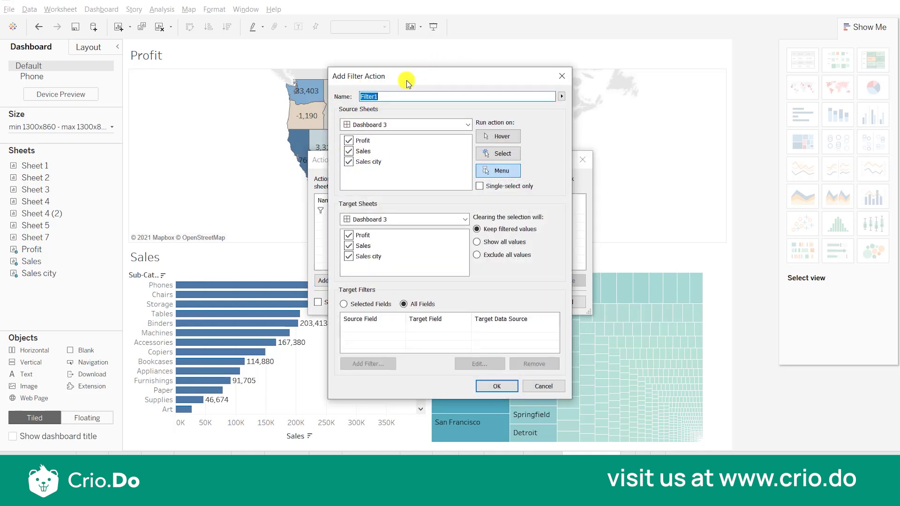
left_click(349, 151)
left_click(349, 161)
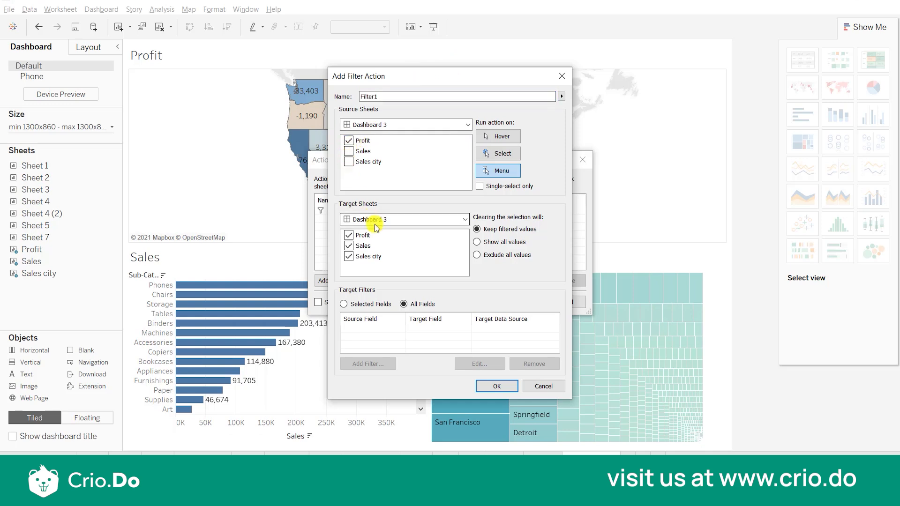
left_click(349, 235)
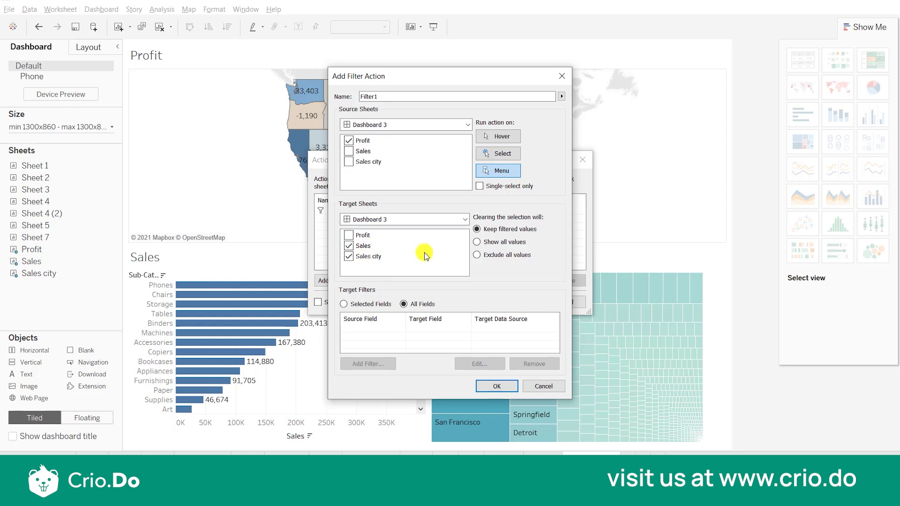
left_click(506, 154)
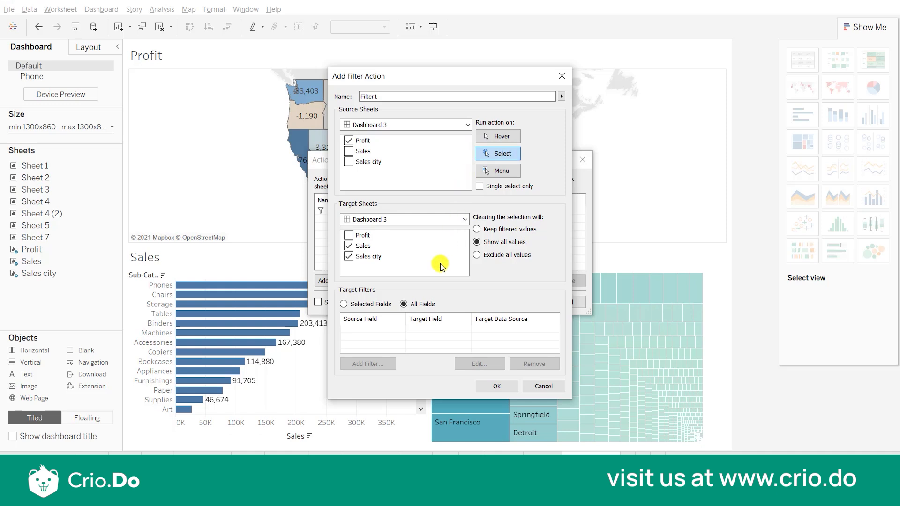
left_click(491, 389)
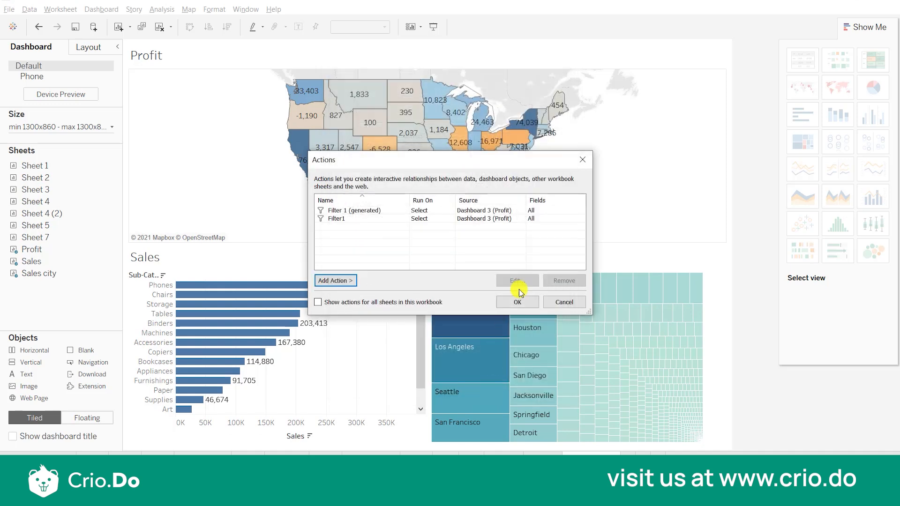
left_click(518, 302)
Step: Test the select filter by choosing Illinois and Kansas on the Profit map, and clear the selection
mouse_move(458, 149)
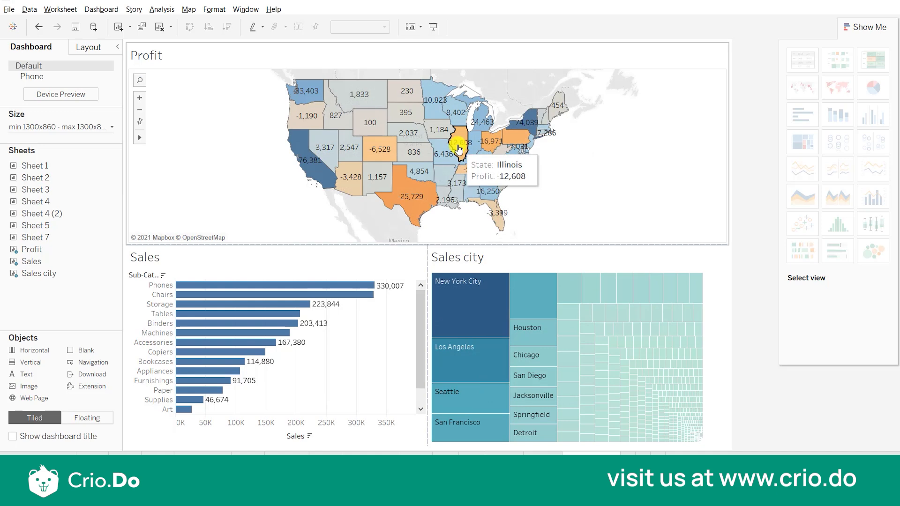
left_click(459, 149)
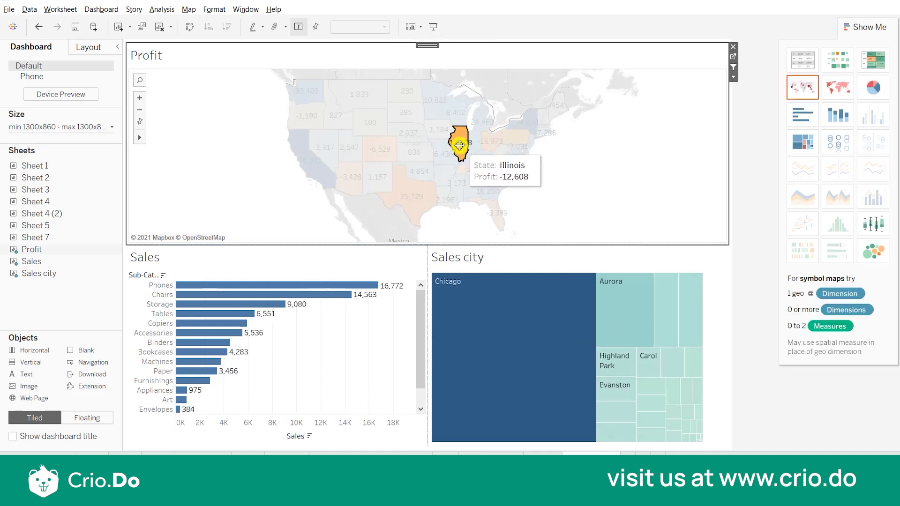
left_click(413, 161)
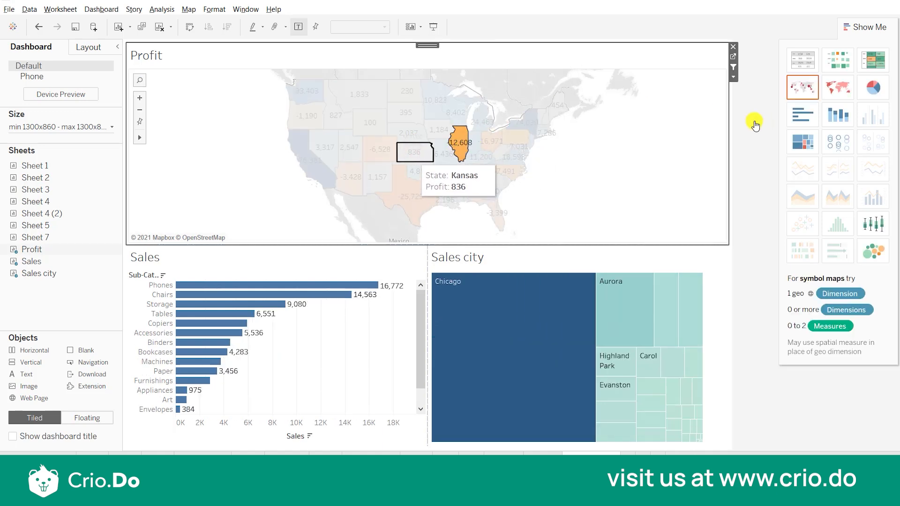
left_click(733, 78)
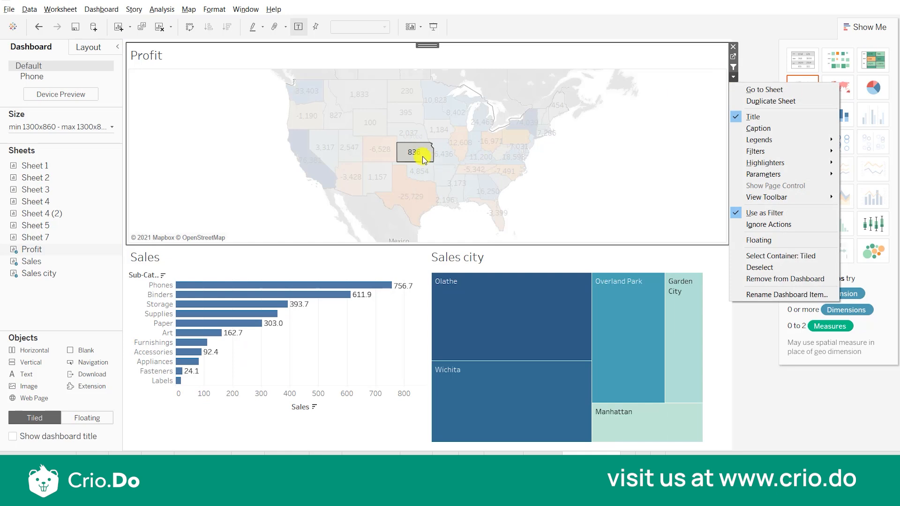
left_click(412, 160)
left_click(408, 164)
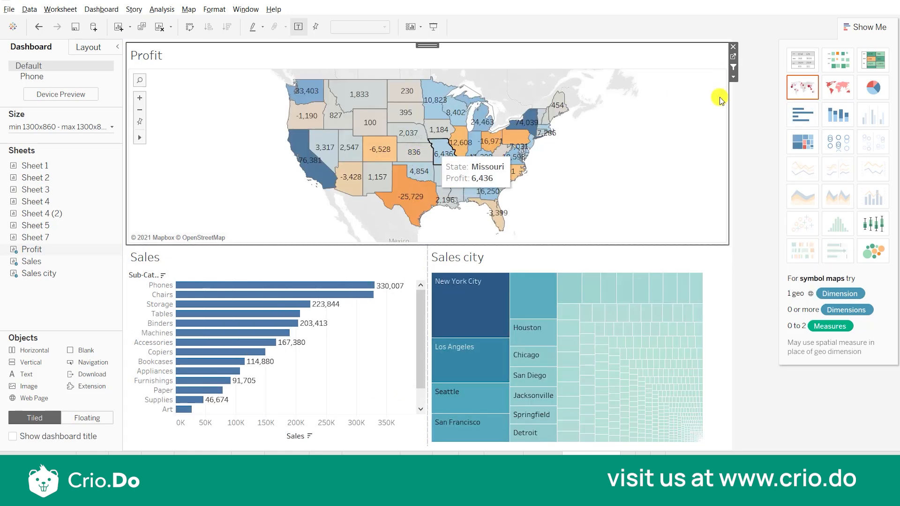
mouse_move(501, 302)
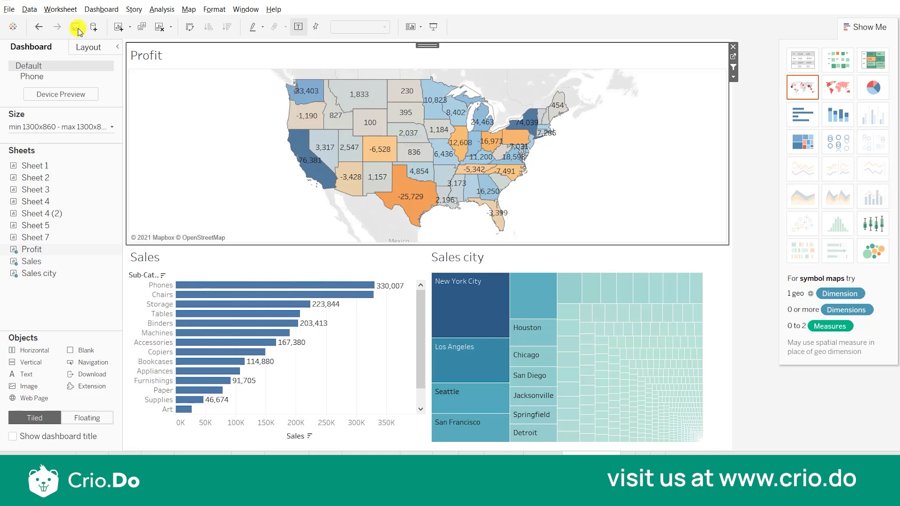
Step: Edit the Filter1 dashboard action so that it runs on Hover
left_click(100, 9)
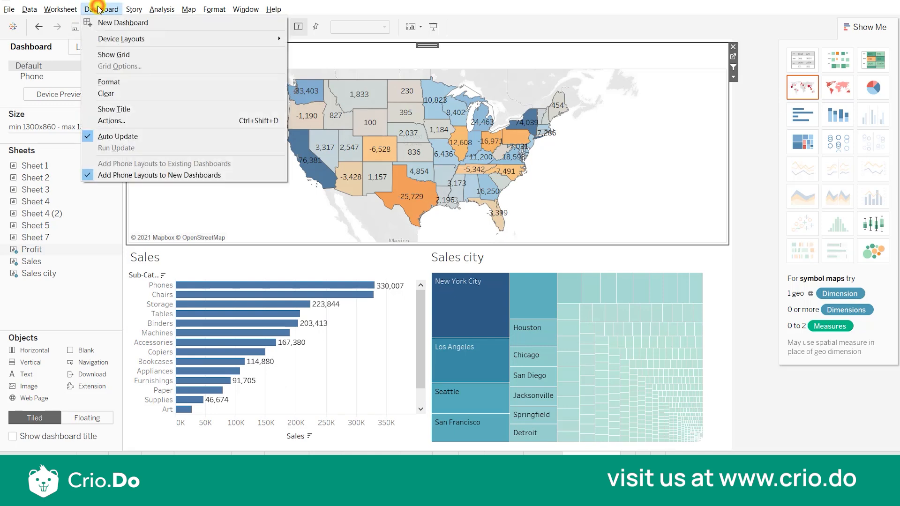
left_click(125, 116)
left_click(384, 219)
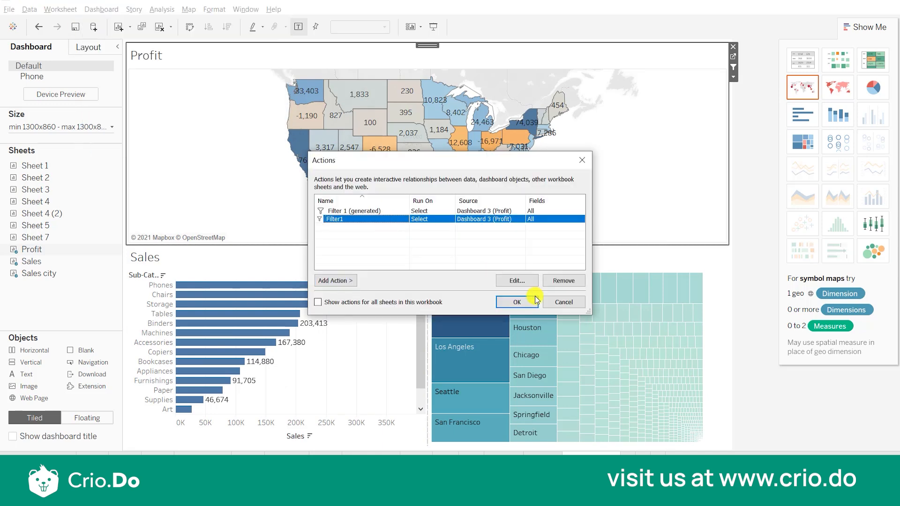
left_click(517, 280)
left_click(500, 140)
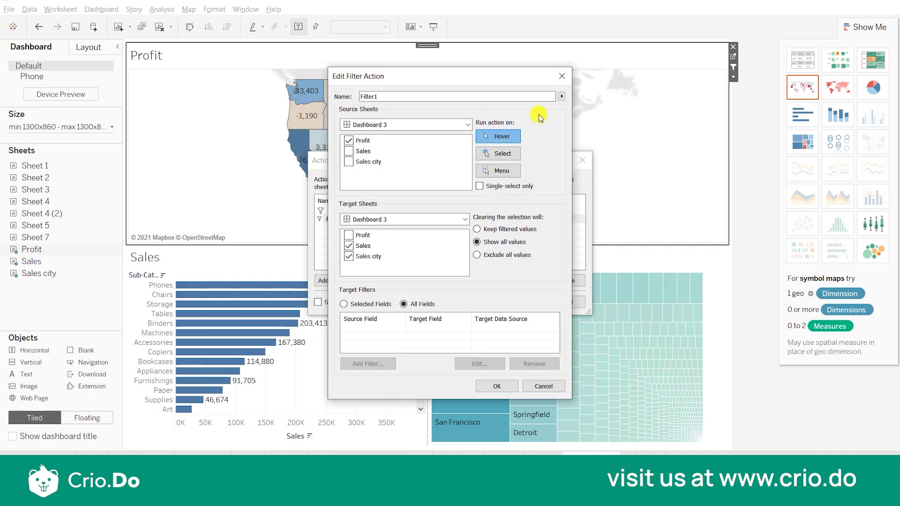
left_click(479, 386)
left_click(526, 303)
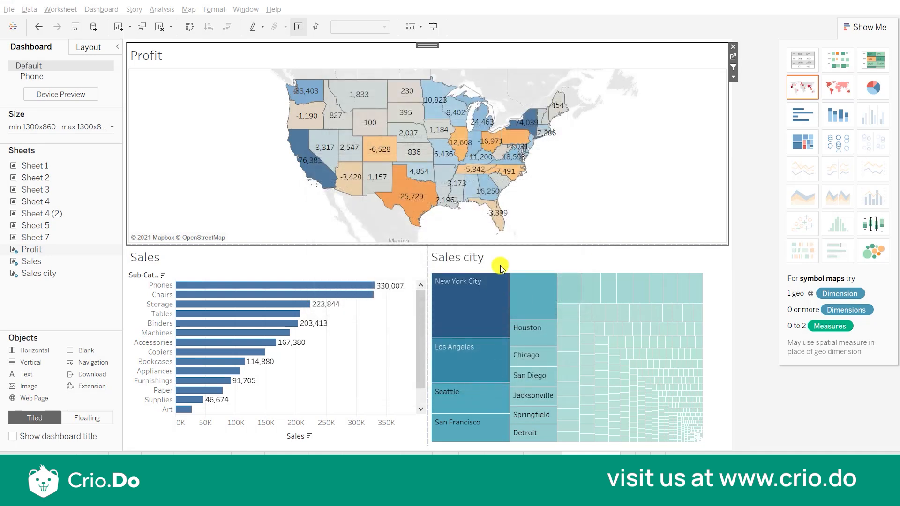
Step: Preview the hover filtering of the Sales and Sales city charts for Georgia and Montana on the Profit map
mouse_move(489, 202)
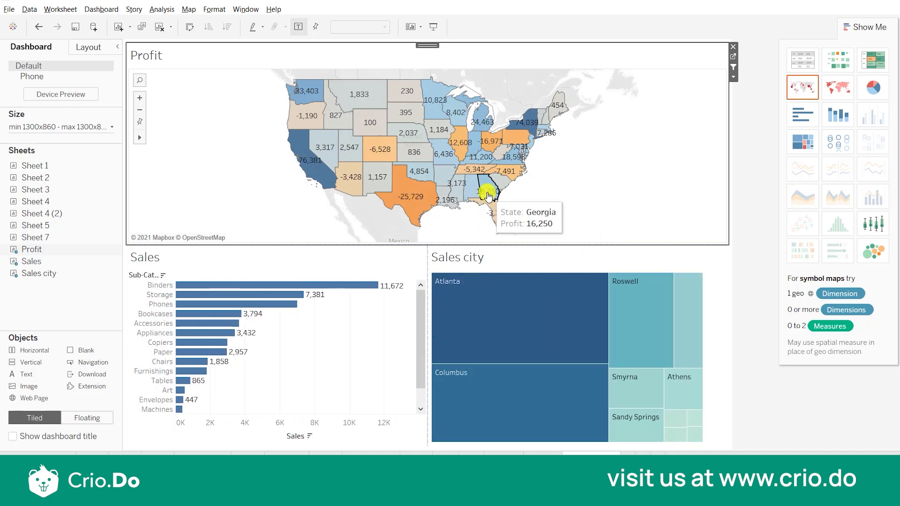
mouse_move(370, 126)
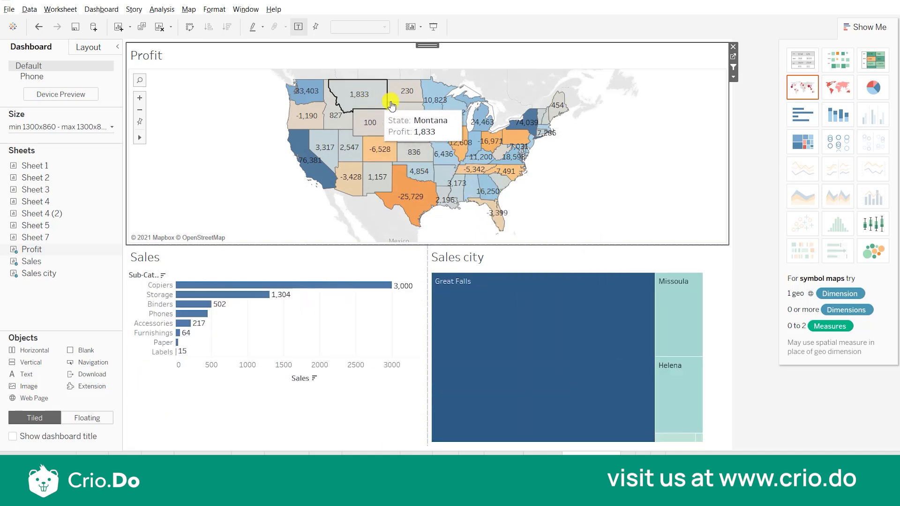
mouse_move(408, 102)
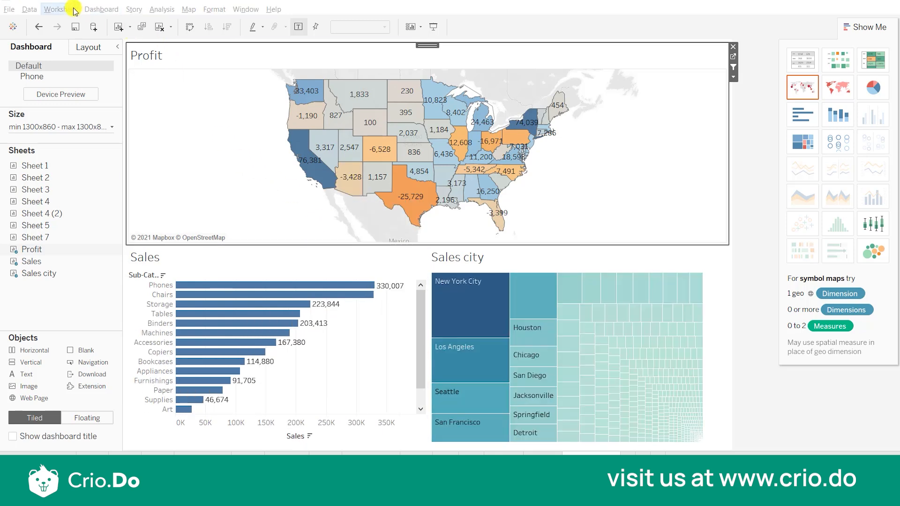
Step: Change the Filter1 dashboard action to run from the Menu
left_click(97, 9)
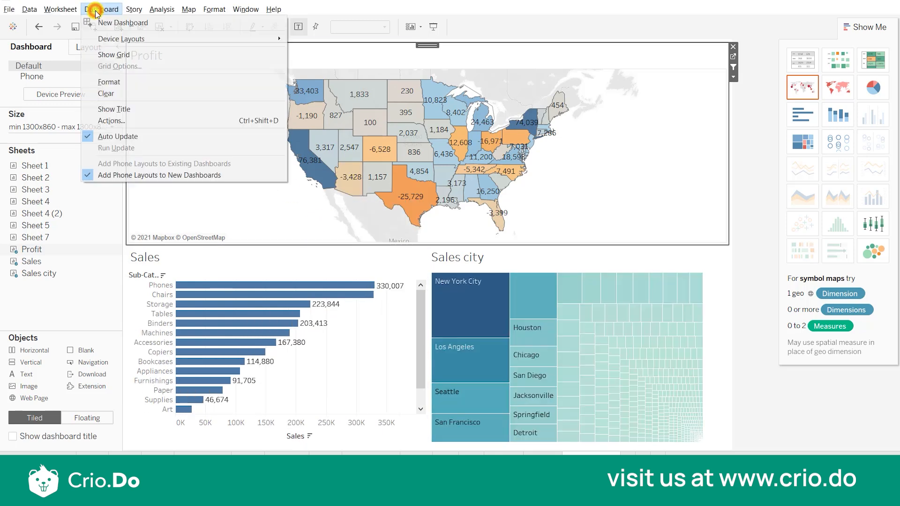
left_click(151, 121)
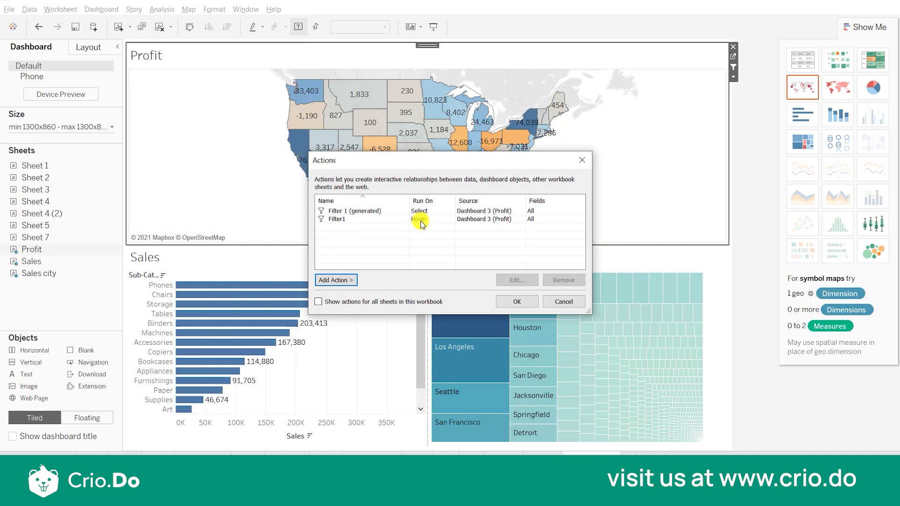
left_click(420, 219)
left_click(515, 280)
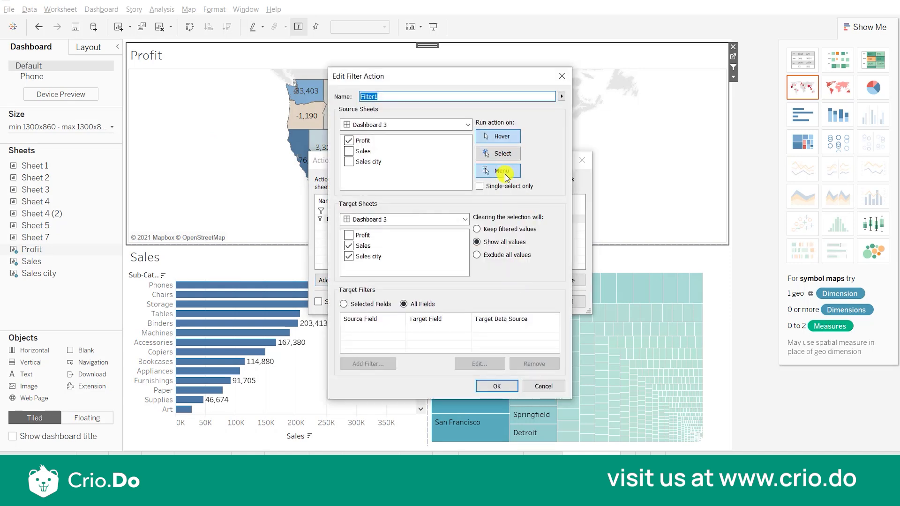
left_click(504, 173)
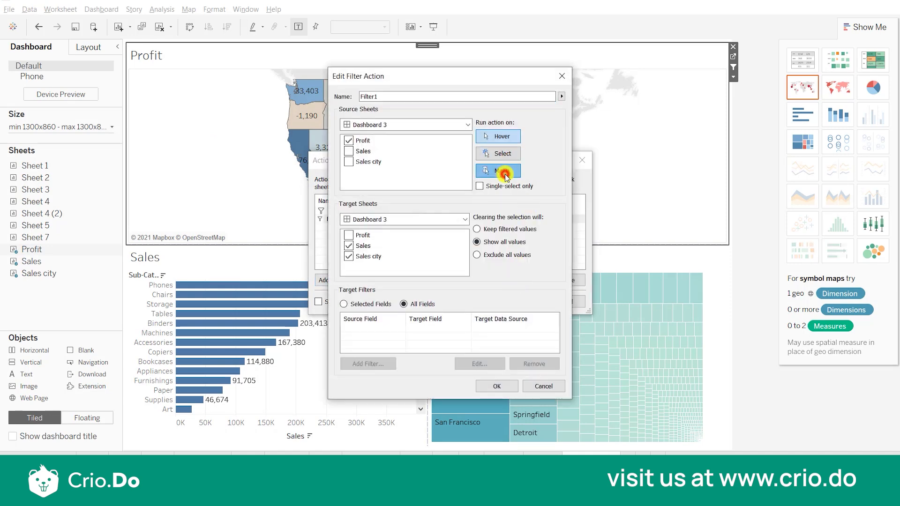
left_click(495, 387)
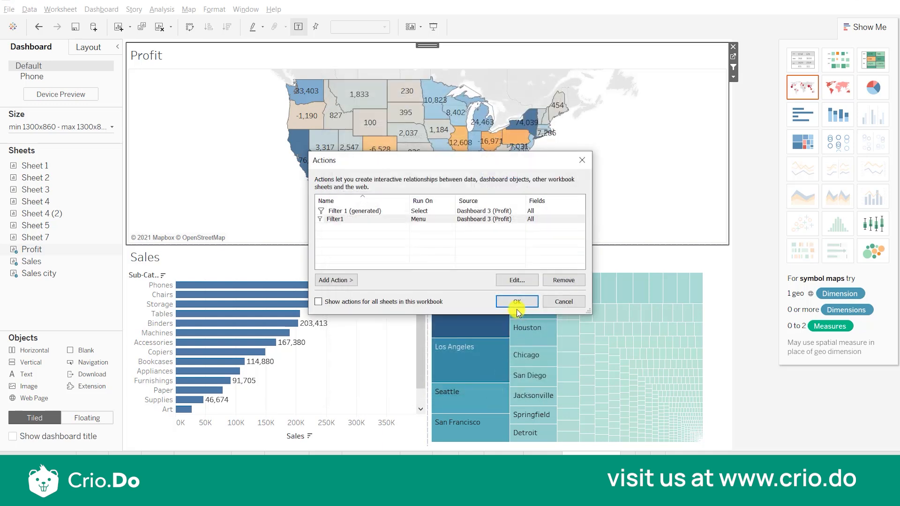
left_click(515, 305)
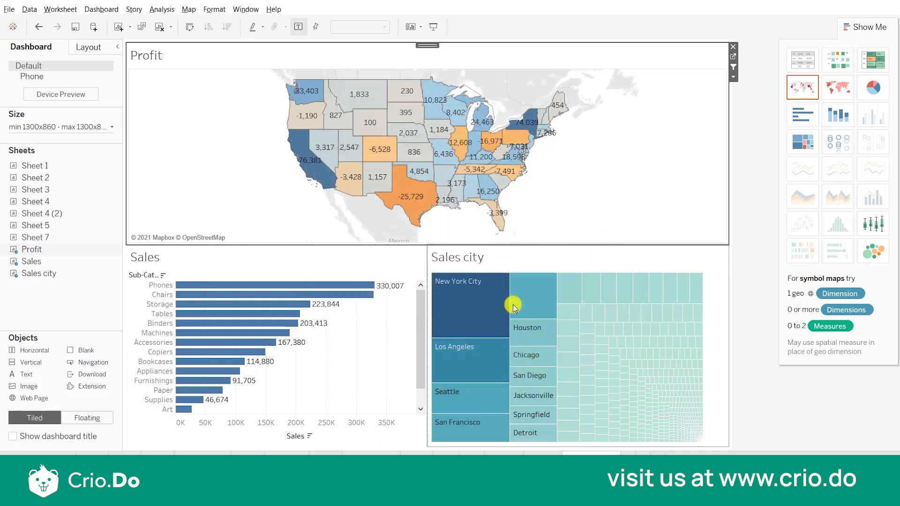
Step: Test the menu filter by selecting Nebraska on the map and running Filter1 from its tooltip, and clear the selection
mouse_move(425, 206)
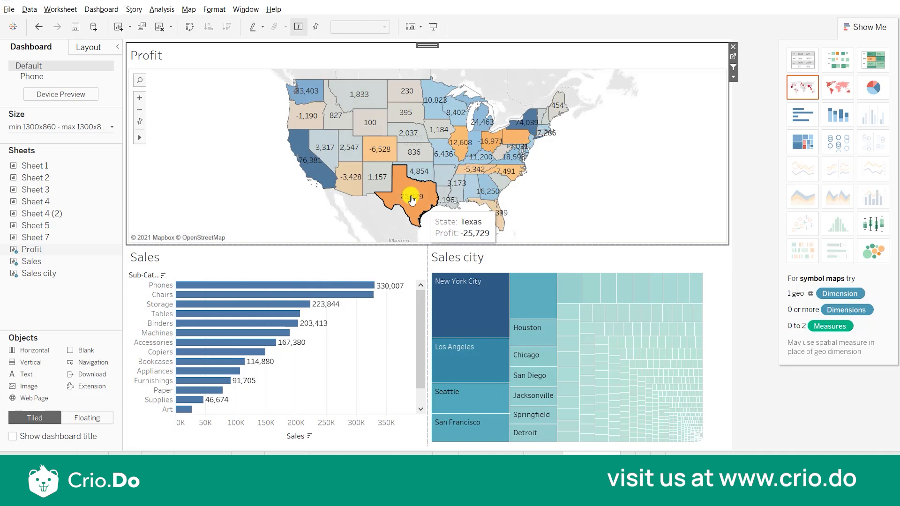
left_click(407, 139)
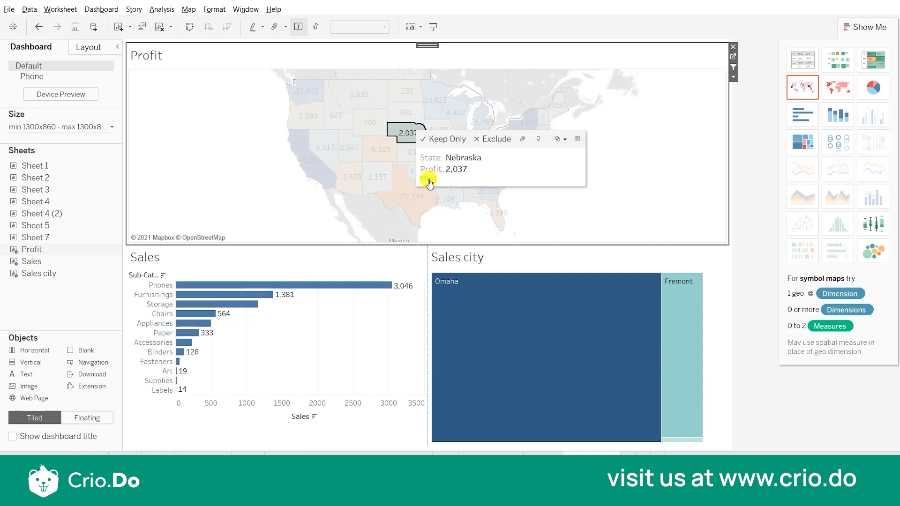
left_click(429, 181)
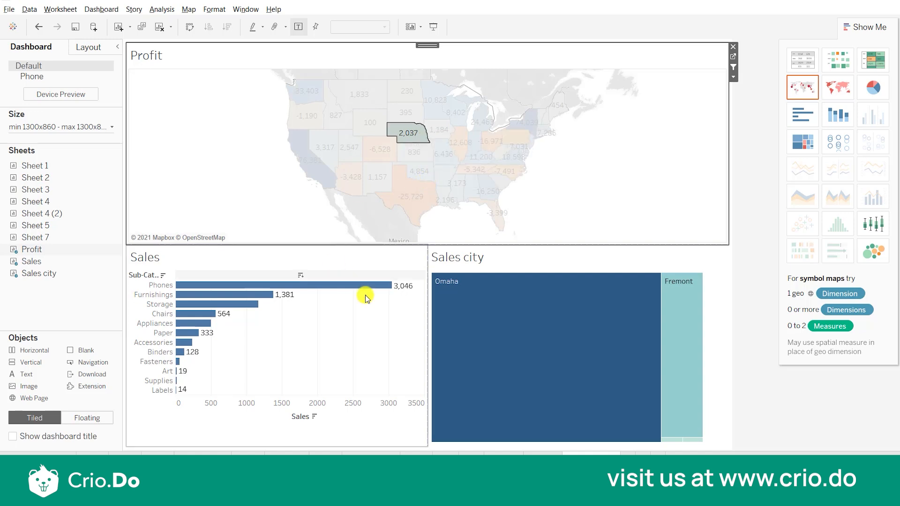
left_click(401, 134)
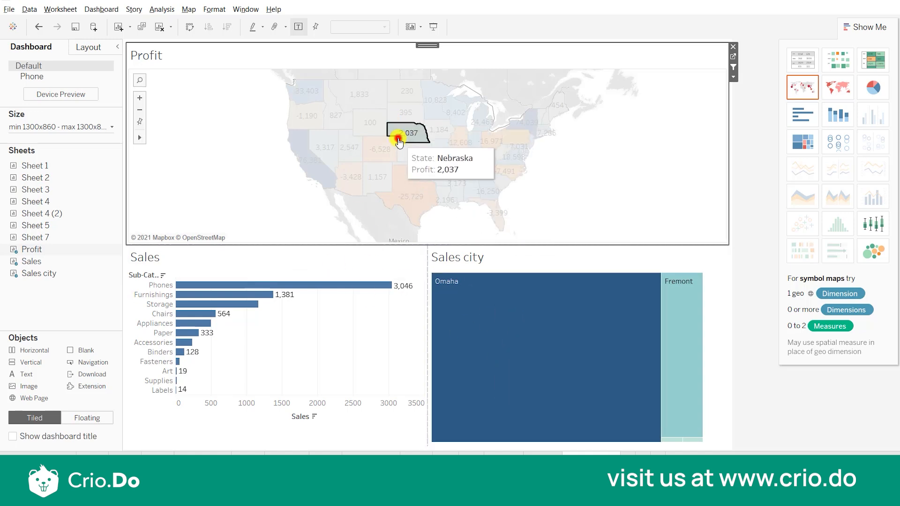
left_click(691, 184)
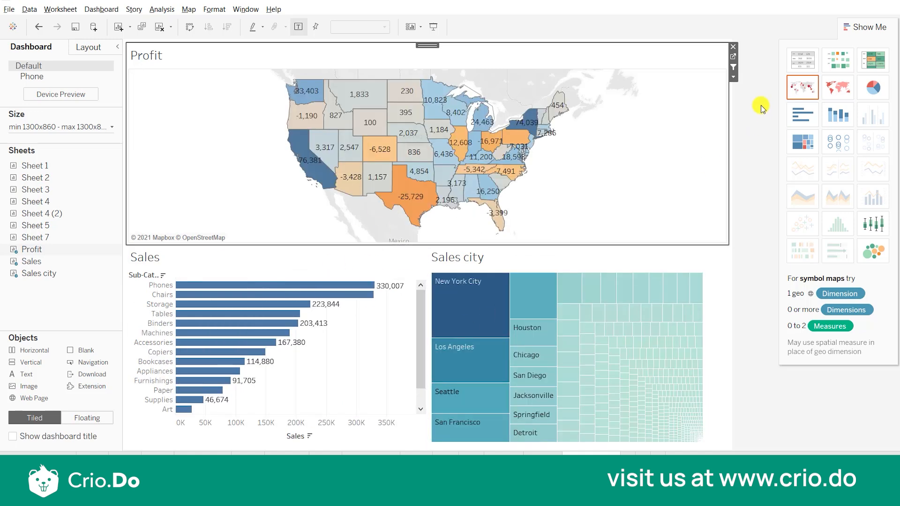
Step: Turn on the Ignore Actions option for the Profit, Sales city and Sales worksheets on the dashboard
left_click(733, 77)
left_click(763, 228)
left_click(710, 269)
left_click(735, 277)
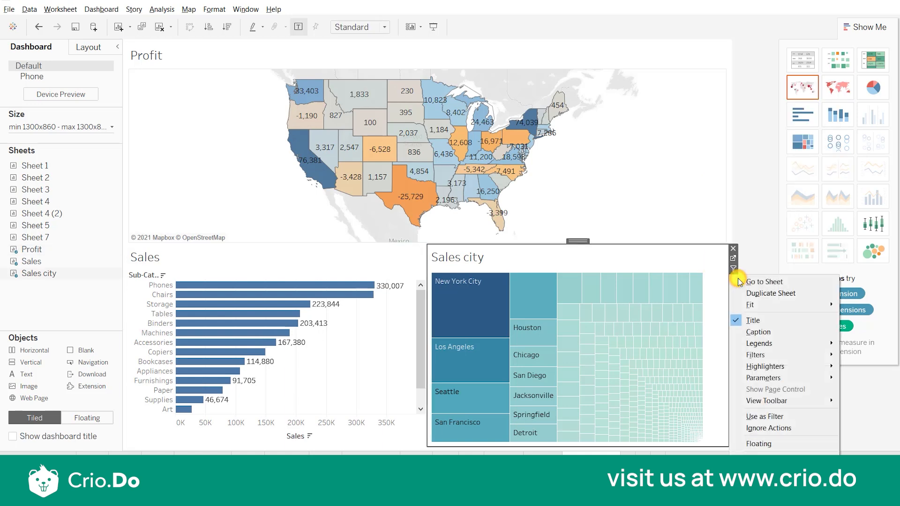
left_click(765, 428)
left_click(407, 270)
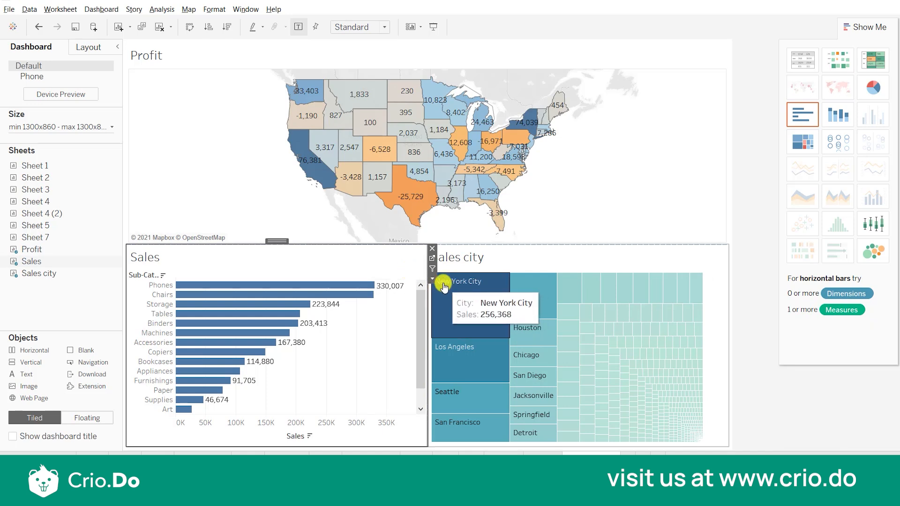
left_click(432, 279)
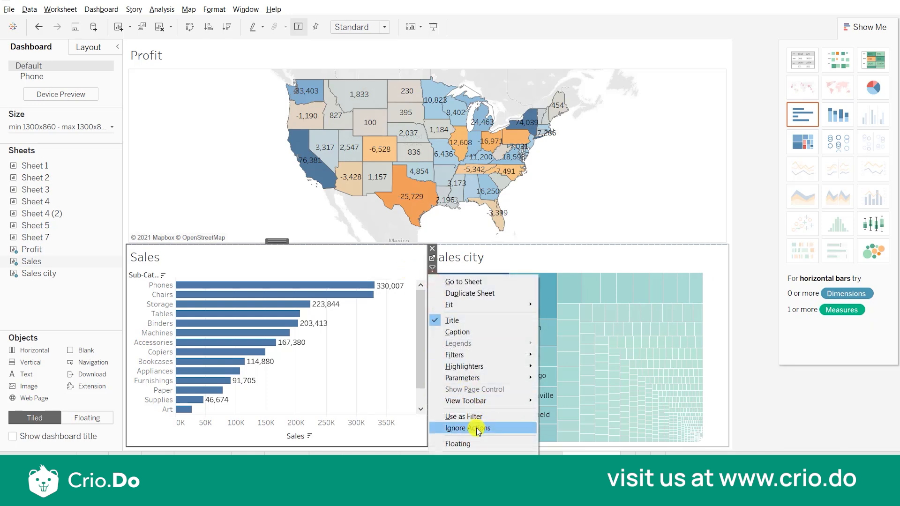
left_click(478, 429)
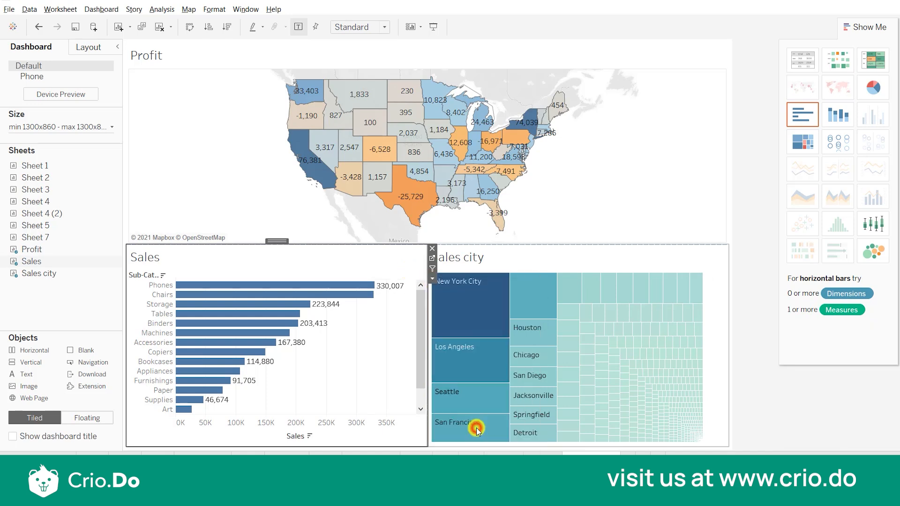
Step: Remove the Filter 1 (generated) action from the dashboard's list of actions
left_click(101, 11)
left_click(147, 122)
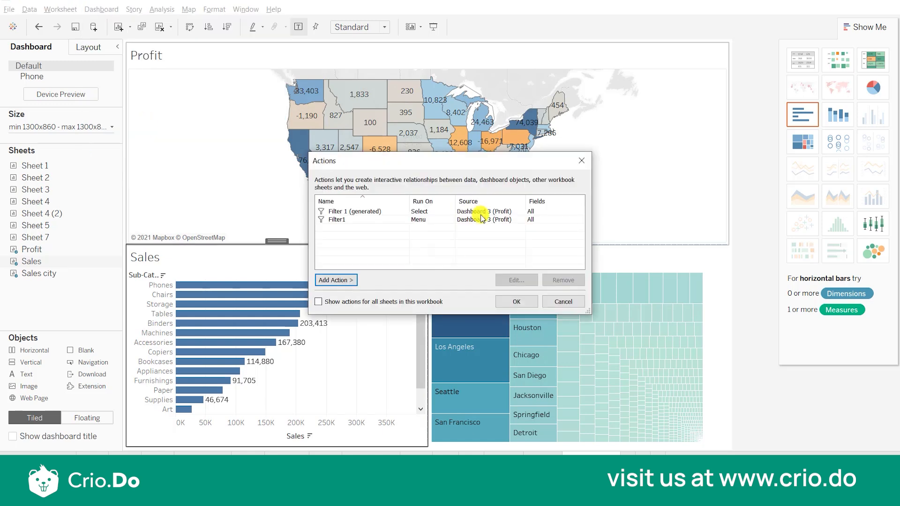
left_click(478, 211)
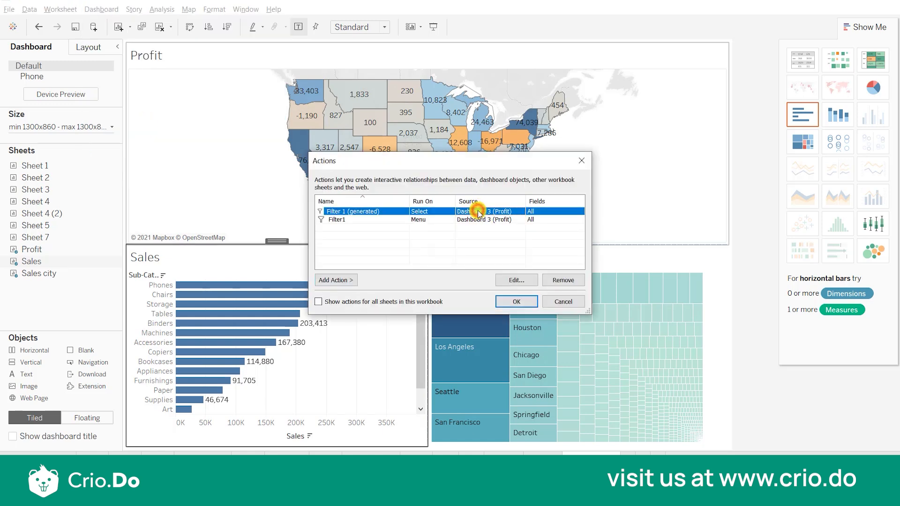
left_click(564, 281)
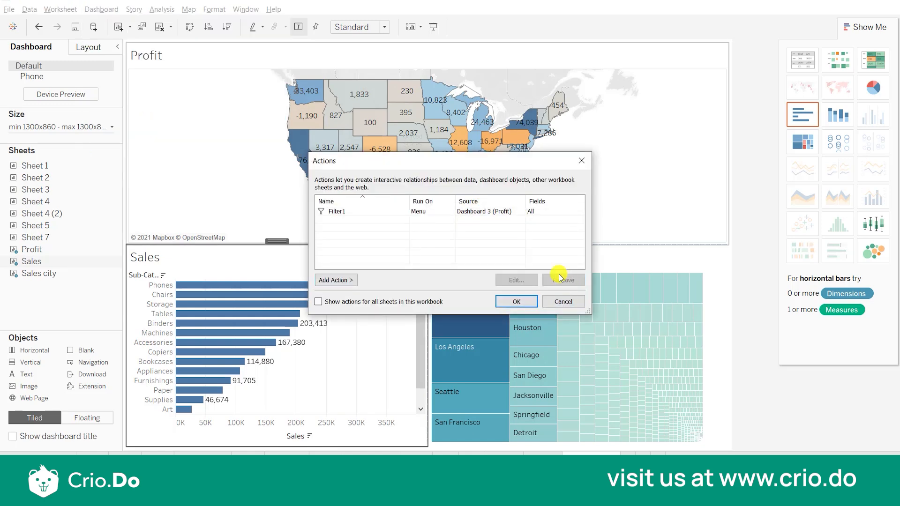
Step: Edit the Filter1 action to include Sales and Sales city as target sheets, and apply the change
left_click(487, 213)
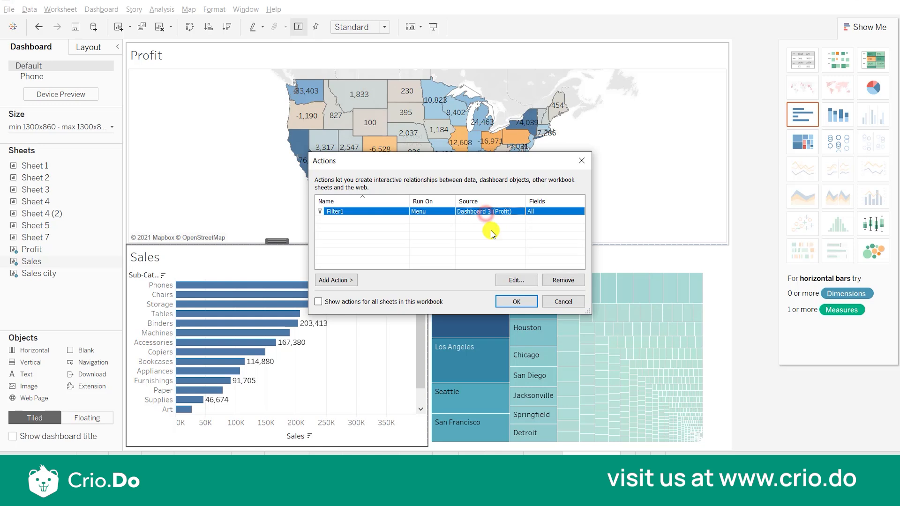
left_click(525, 282)
left_click(352, 246)
left_click(349, 257)
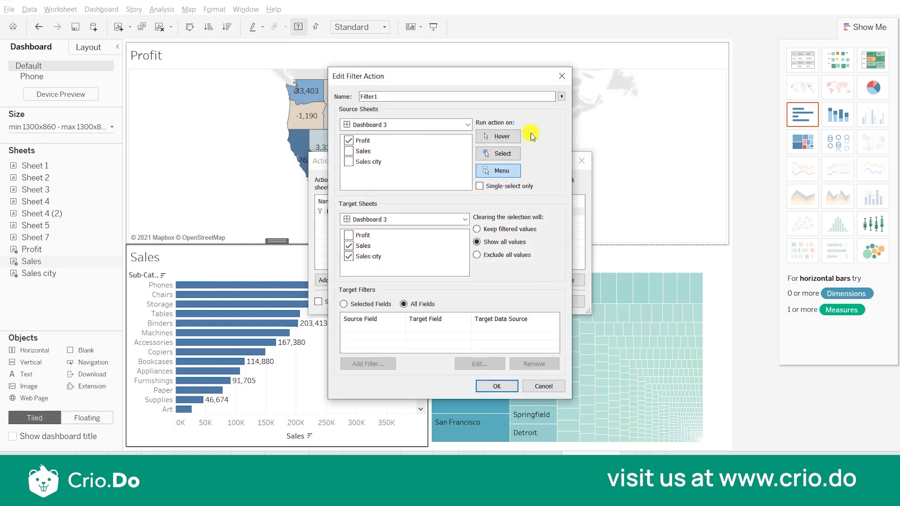
left_click(485, 389)
left_click(515, 302)
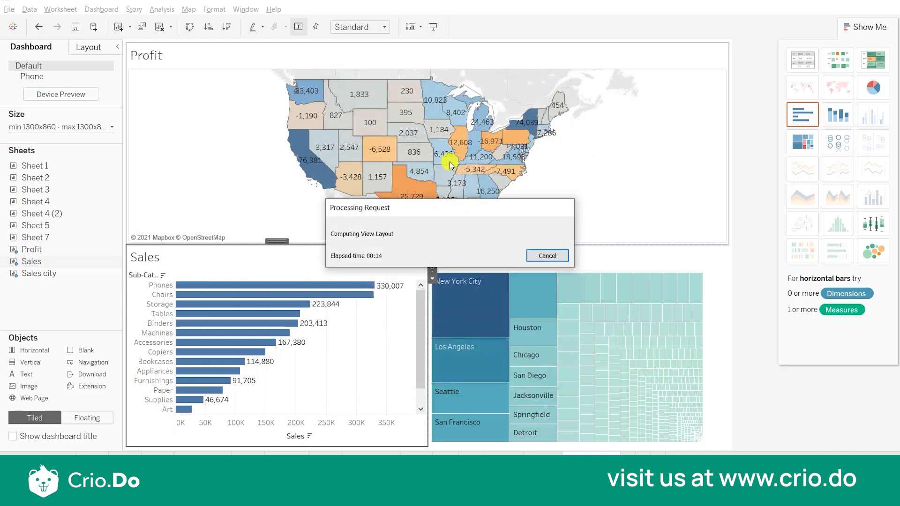
Step: Test Filter1 on Missouri in the Profit map and clear the selection
left_click(438, 149)
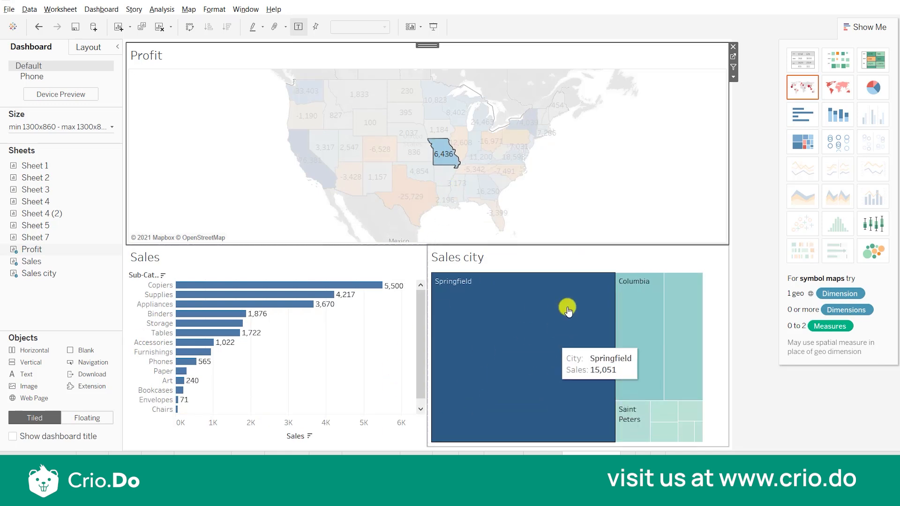
mouse_move(446, 157)
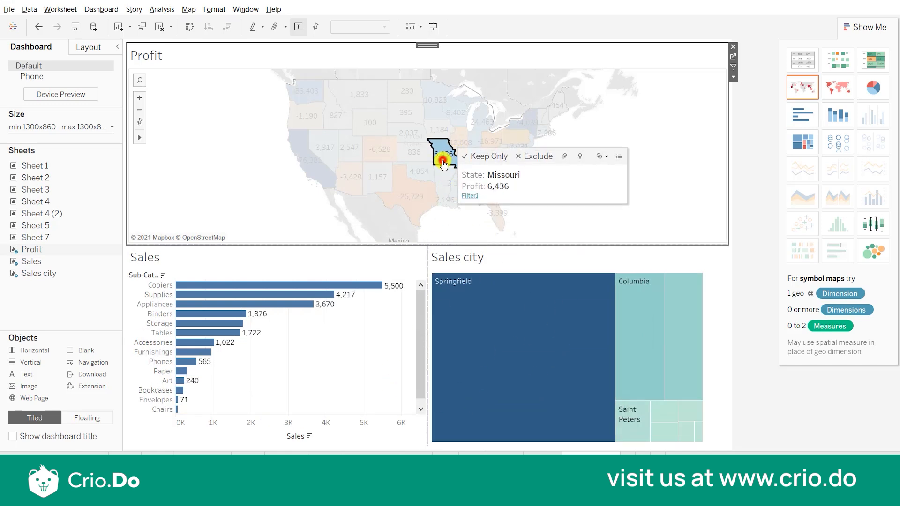
left_click(446, 157)
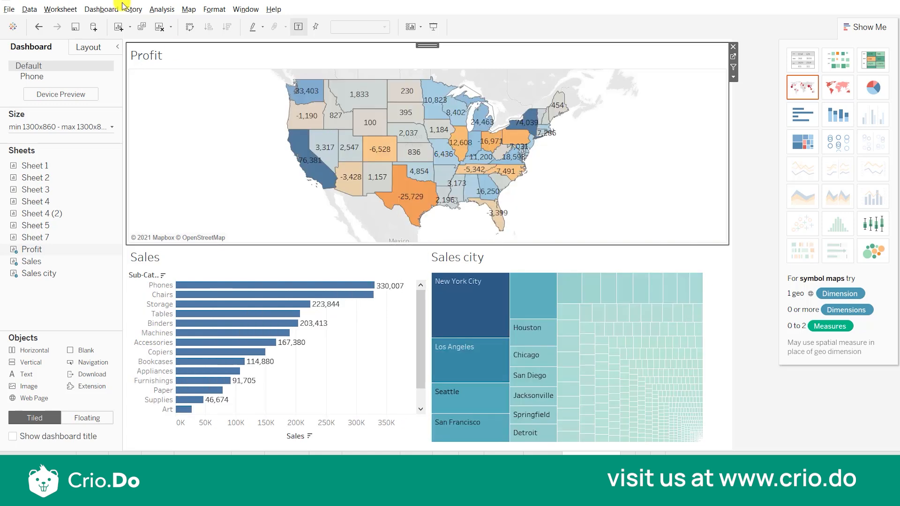
Step: Edit the Filter1 action to run on Select and keep filtered values when the selection is cleared
left_click(91, 10)
left_click(141, 121)
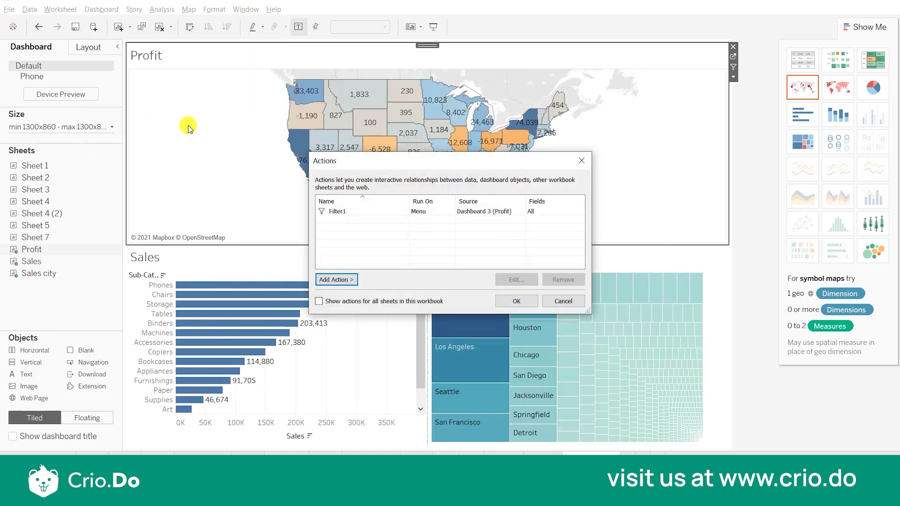
left_click(416, 213)
left_click(504, 280)
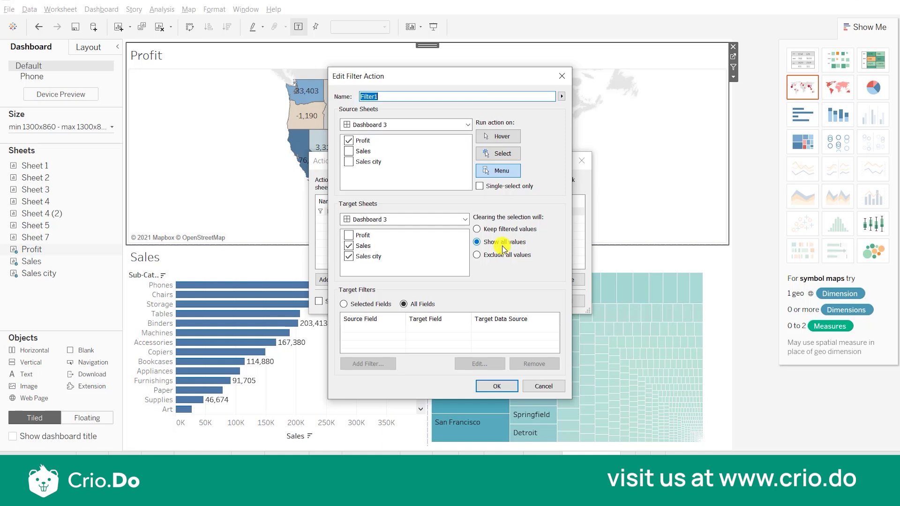
left_click(478, 229)
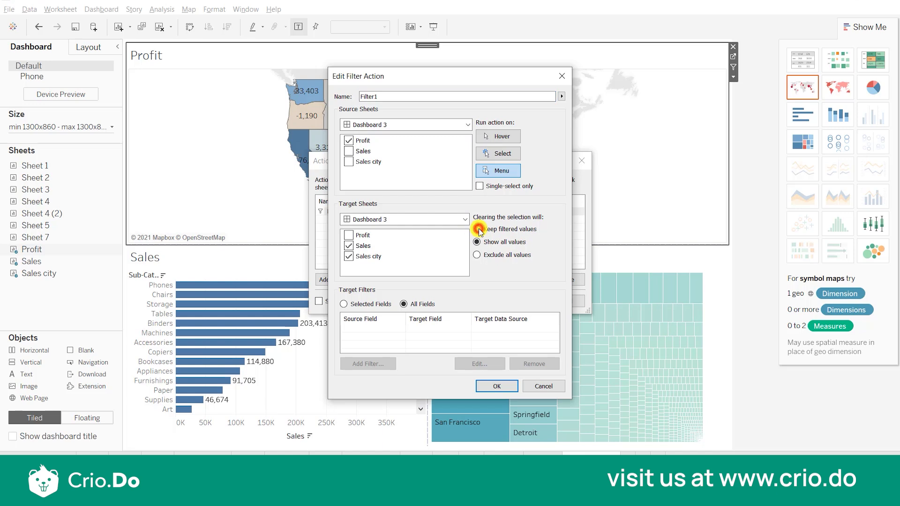
left_click(510, 159)
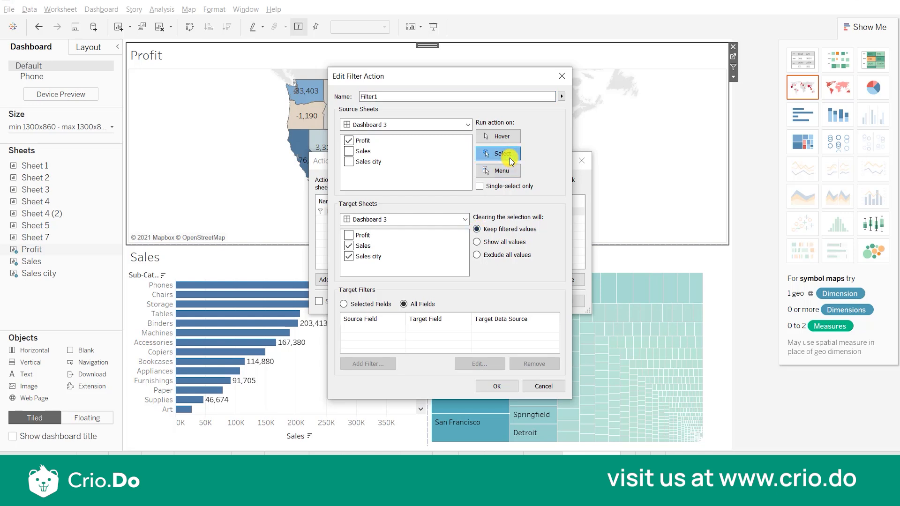
left_click(493, 385)
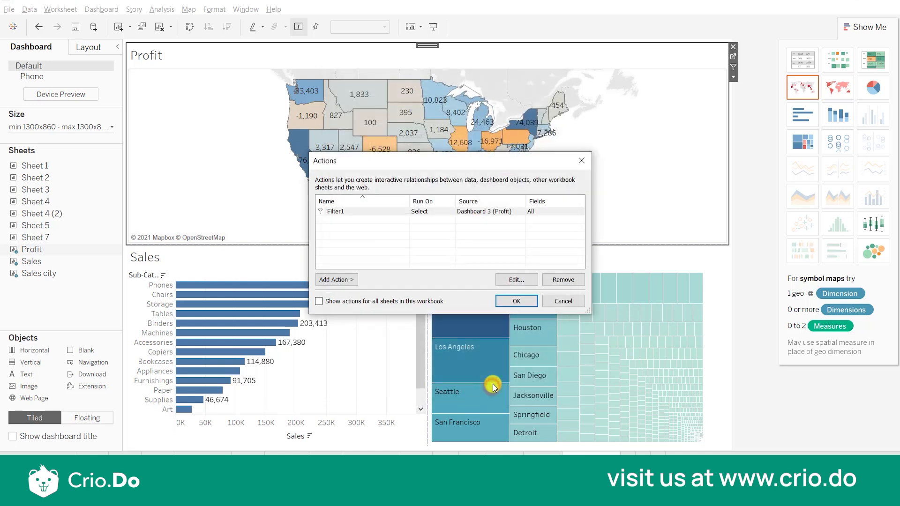
left_click(522, 309)
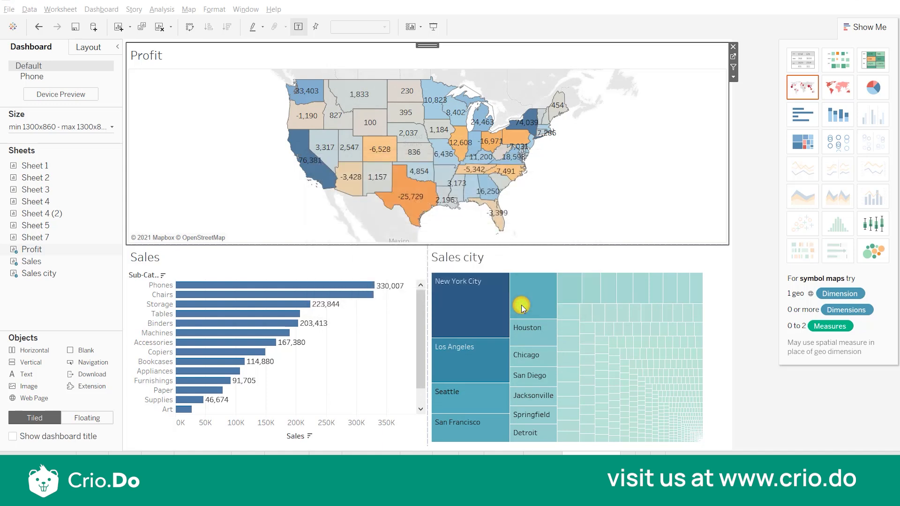
Step: Test the select filter with Arkansas on the Profit map, and clear the selection to check the Sales and Sales city charts
left_click(443, 178)
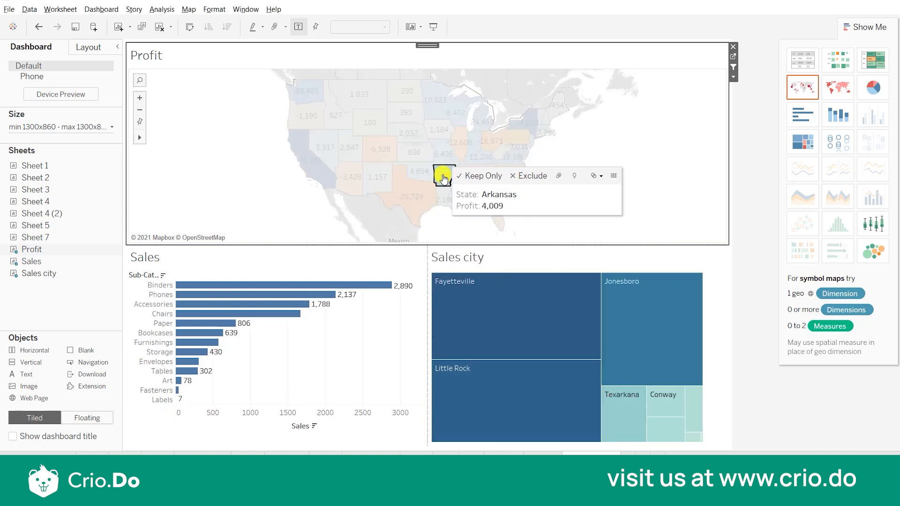
left_click(749, 270)
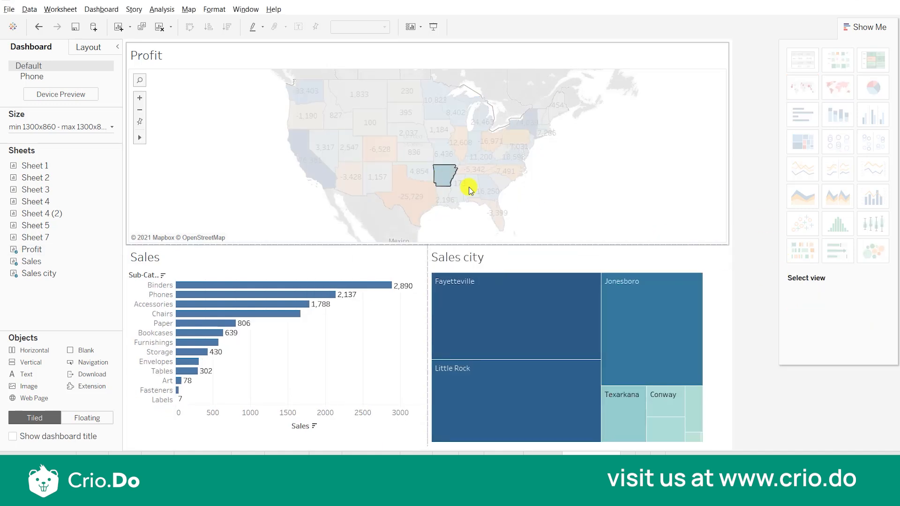
left_click(651, 154)
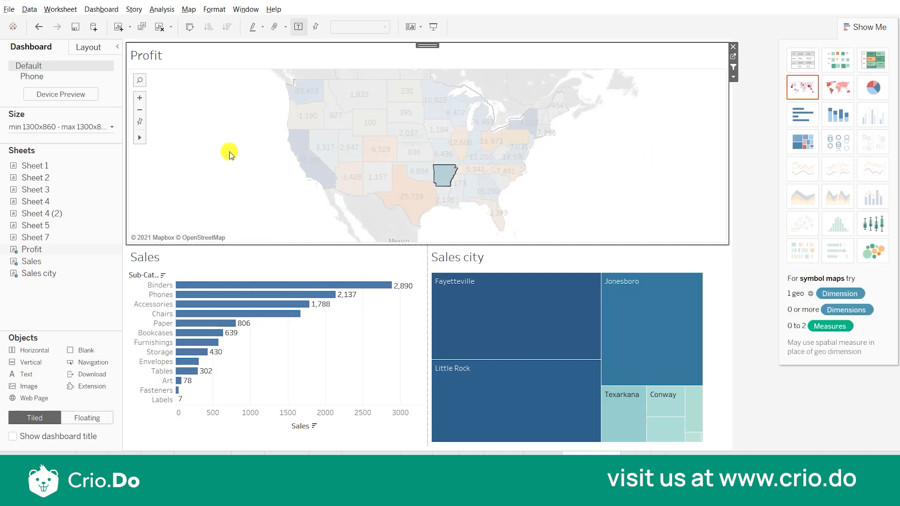
left_click(229, 151)
left_click(389, 339)
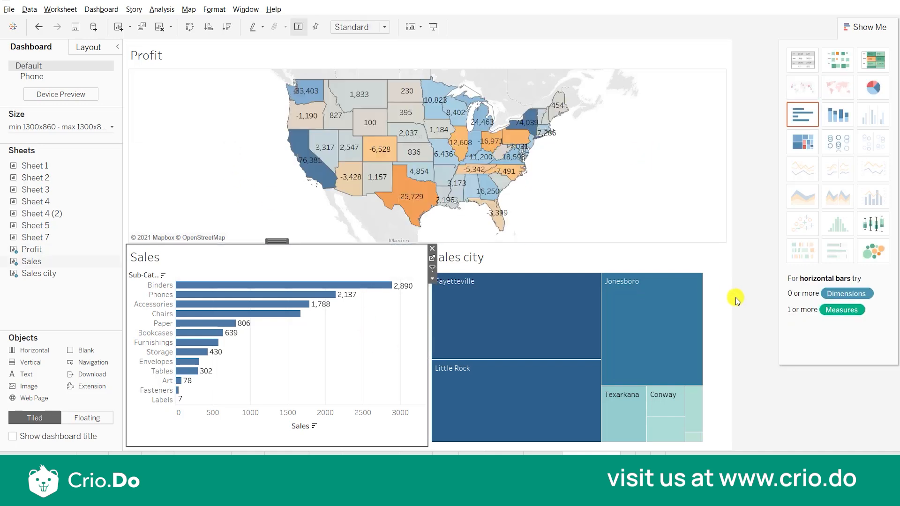
left_click(723, 290)
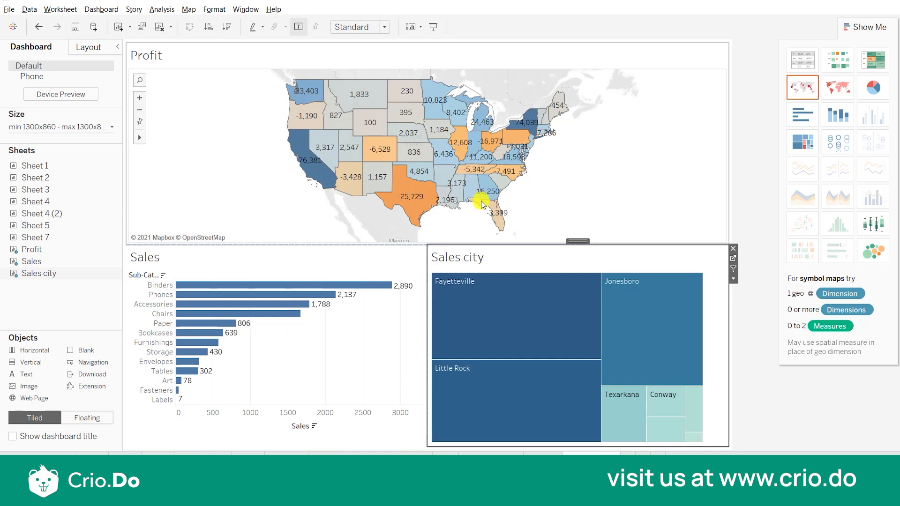
Step: Select Arkansas again and switch to Nebraska on the Profit map, and clear the selection to check which values are kept
left_click(447, 177)
left_click(448, 178)
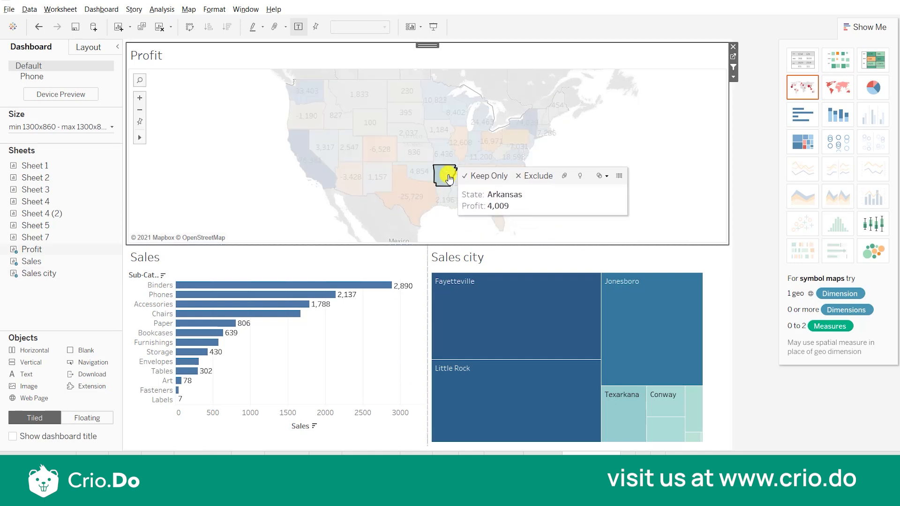
left_click(398, 137)
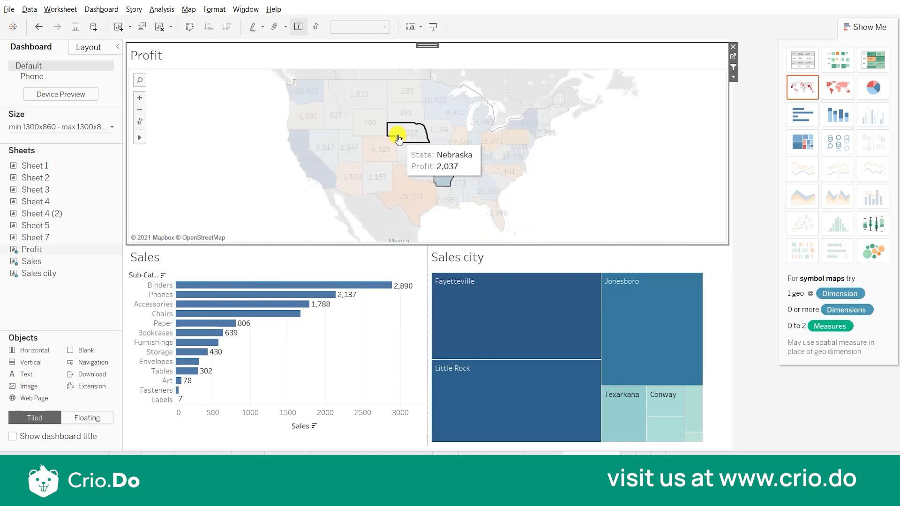
left_click(688, 219)
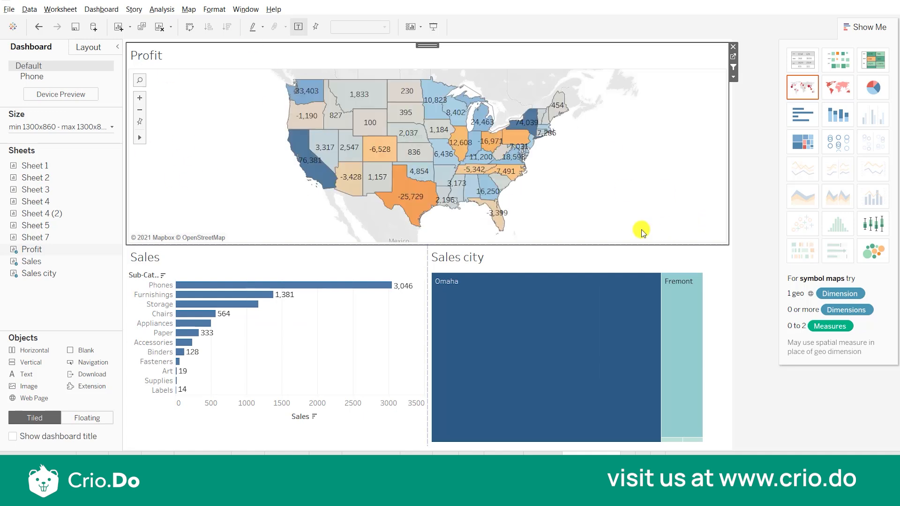
Step: Edit the Filter1 action so that clearing the selection shows all values
left_click(109, 8)
left_click(136, 121)
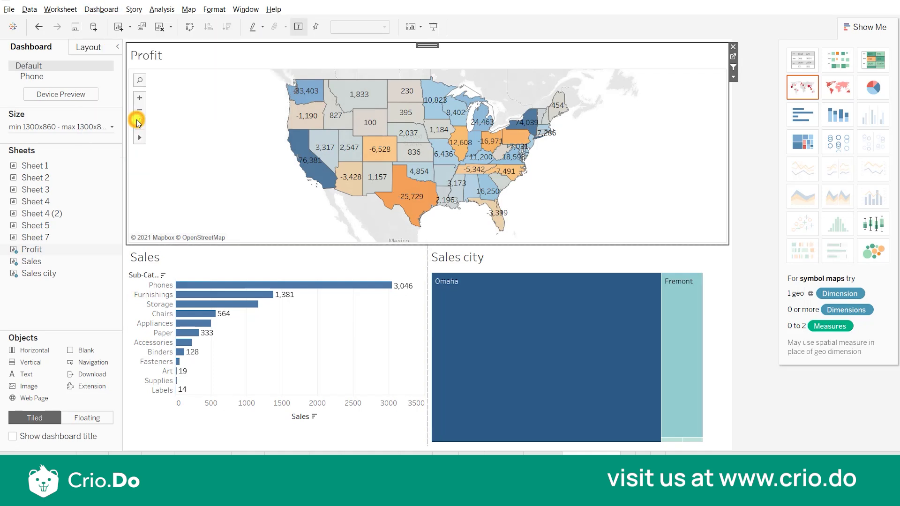
left_click(446, 214)
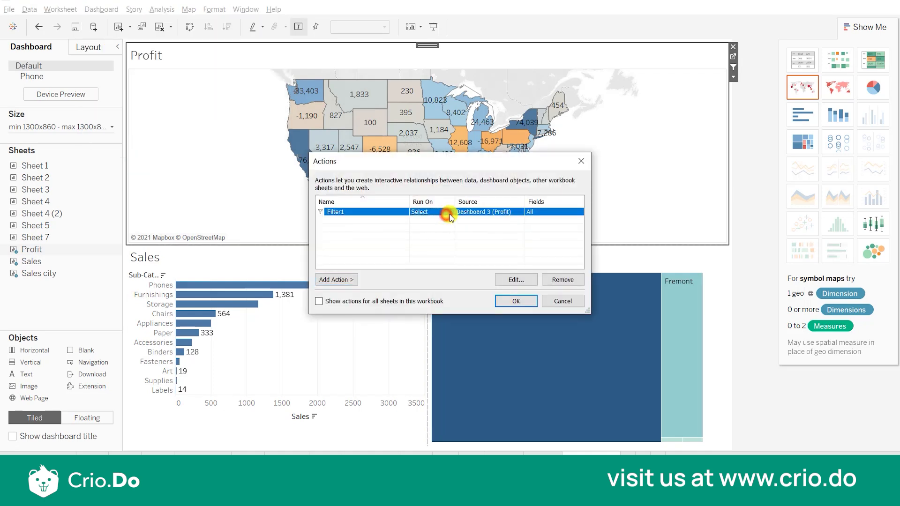
left_click(516, 279)
left_click(479, 242)
left_click(511, 384)
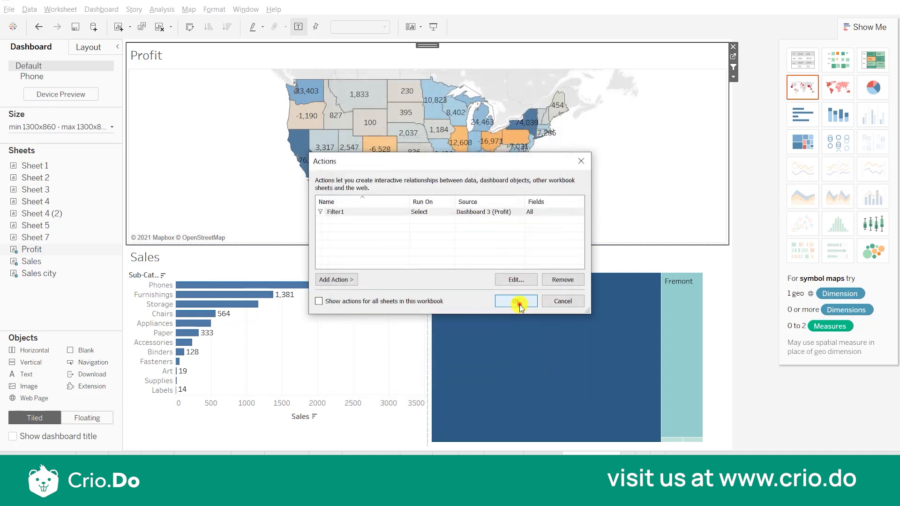
left_click(516, 300)
Step: Test Filter1 by selecting and clearing Missouri and Colorado in turn on the Profit map
mouse_move(438, 145)
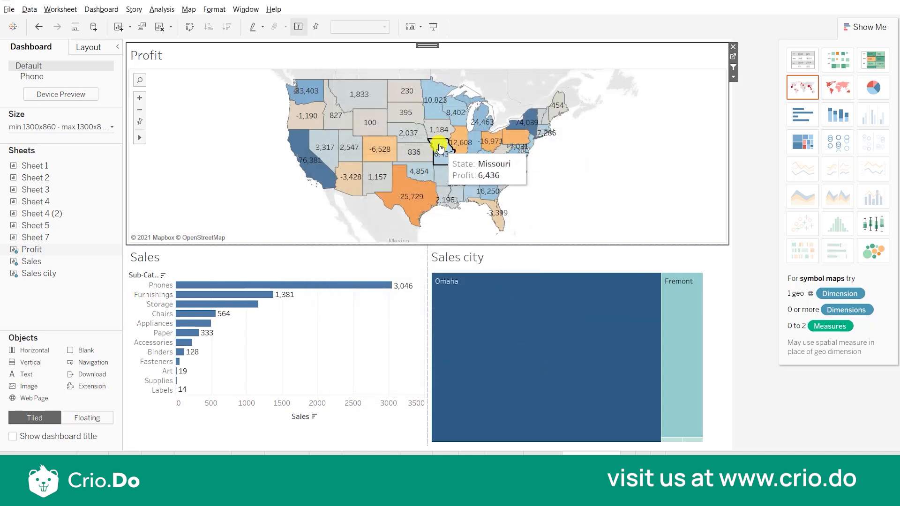
left_click(439, 149)
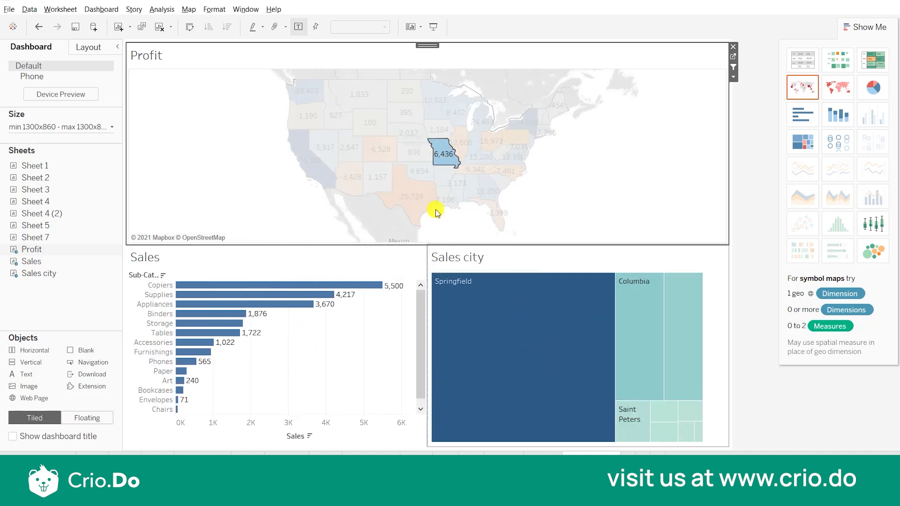
left_click(635, 237)
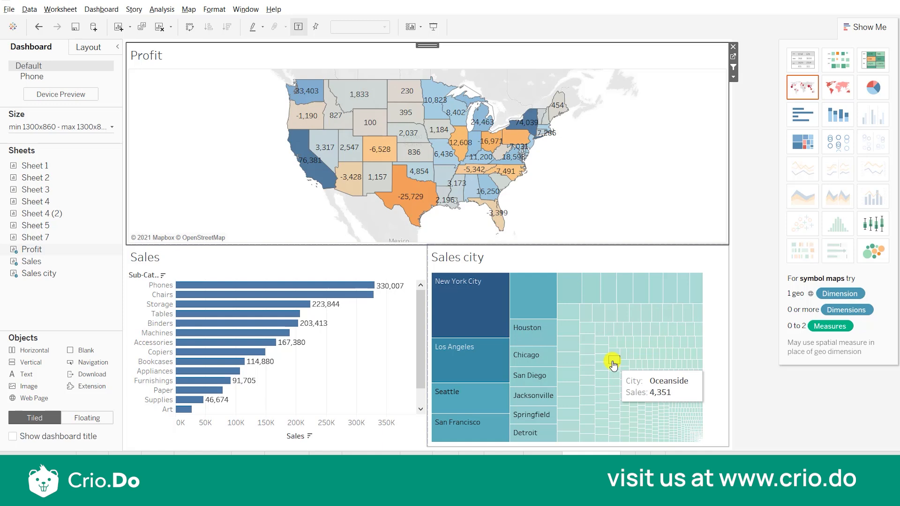
left_click(385, 155)
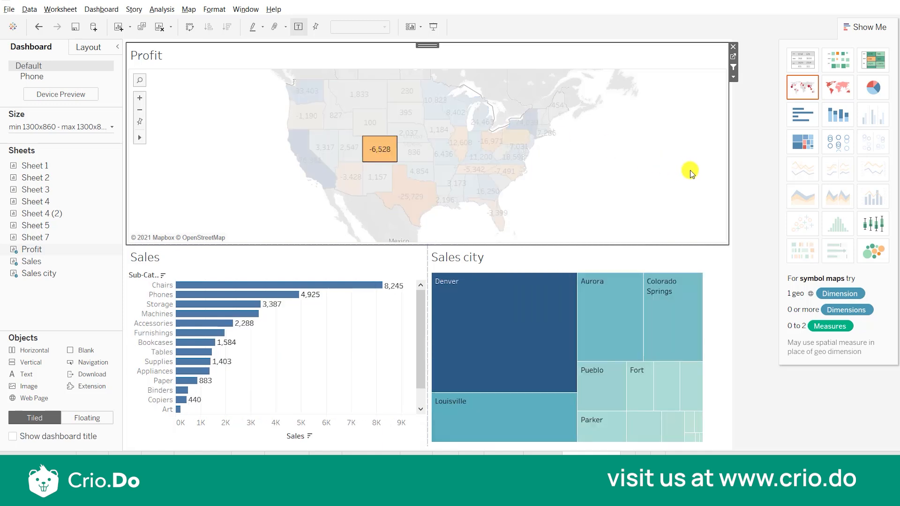
left_click(690, 171)
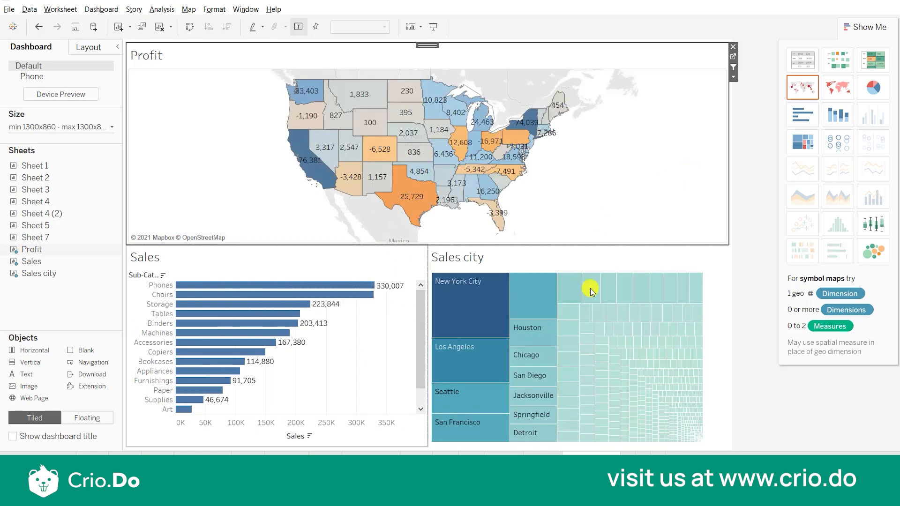
Step: Edit the Filter1 action so that clearing the selection excludes all values
left_click(99, 11)
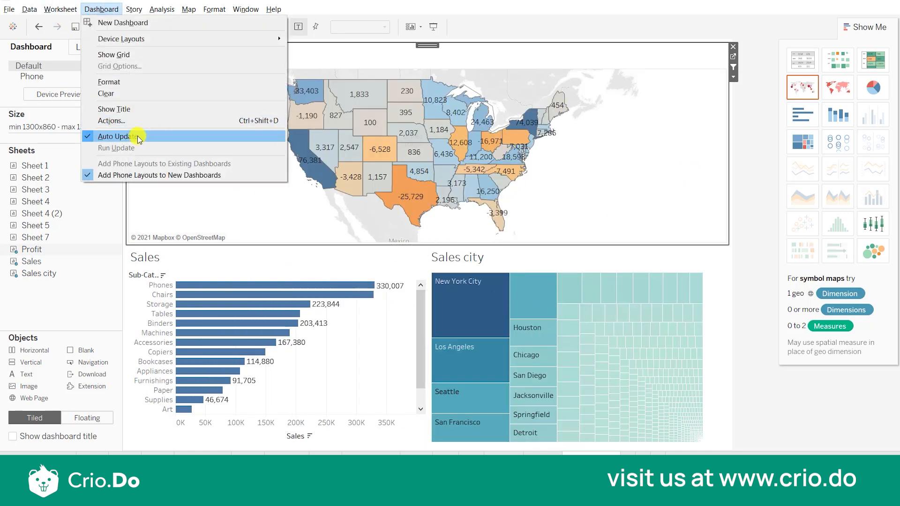
left_click(130, 121)
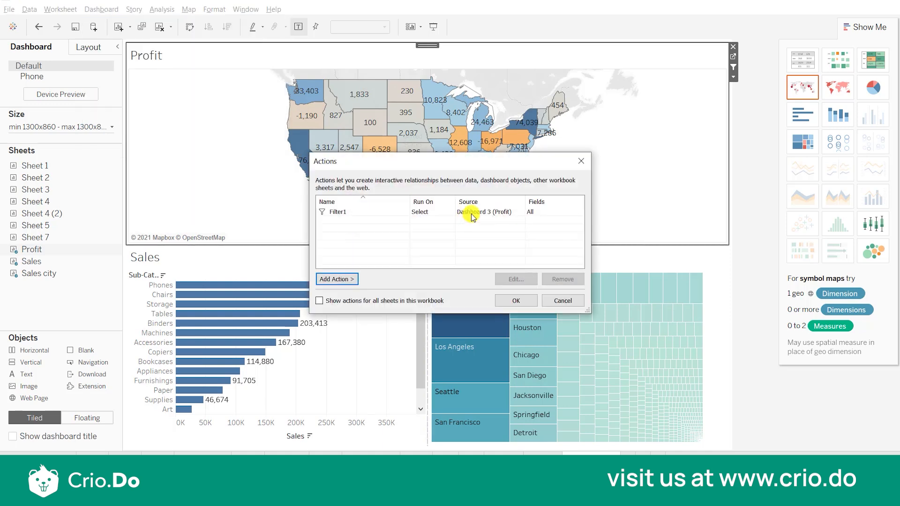
left_click(468, 212)
left_click(516, 279)
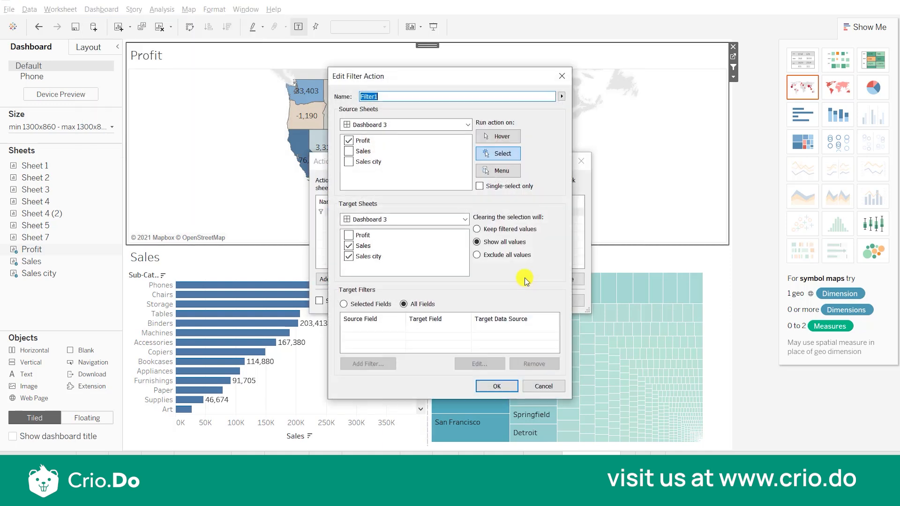
left_click(477, 254)
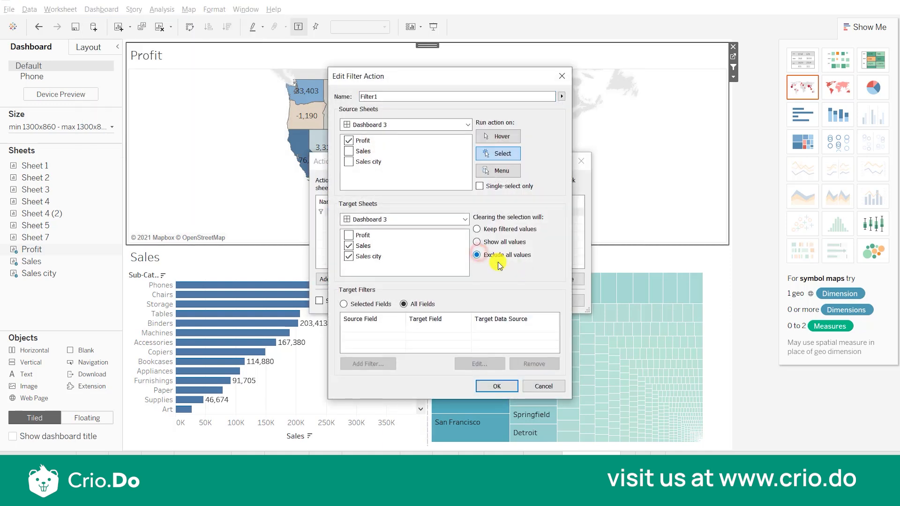
left_click(500, 387)
left_click(516, 300)
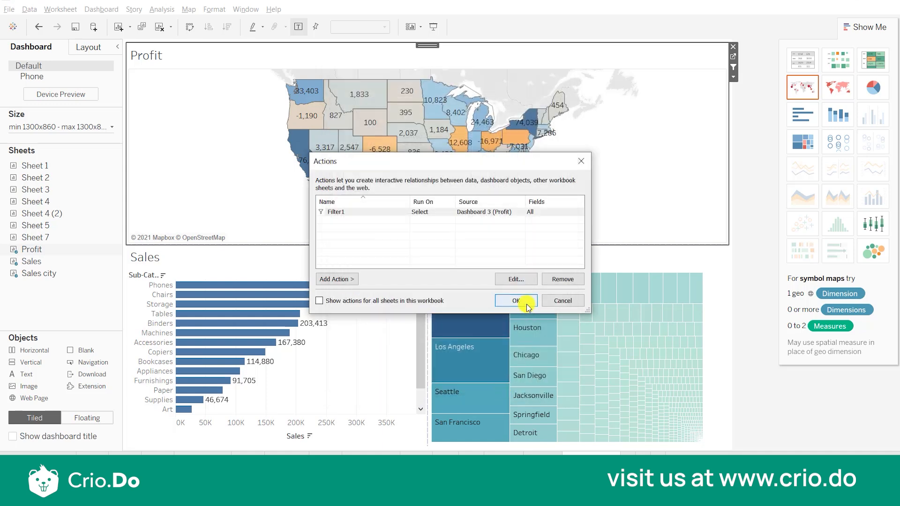
Step: Test Filter1 by selecting and clearing Montana twice on the Profit map, checking the Sales and Sales city charts
left_click(363, 104)
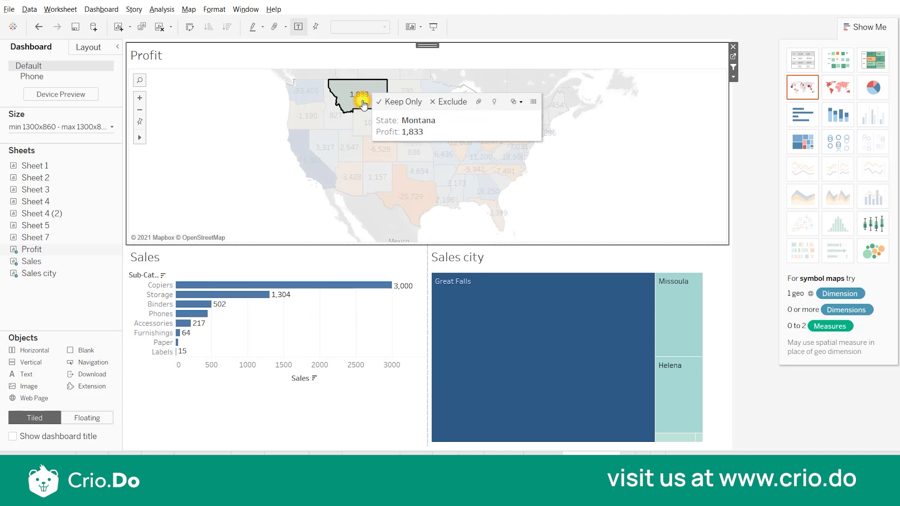
left_click(363, 104)
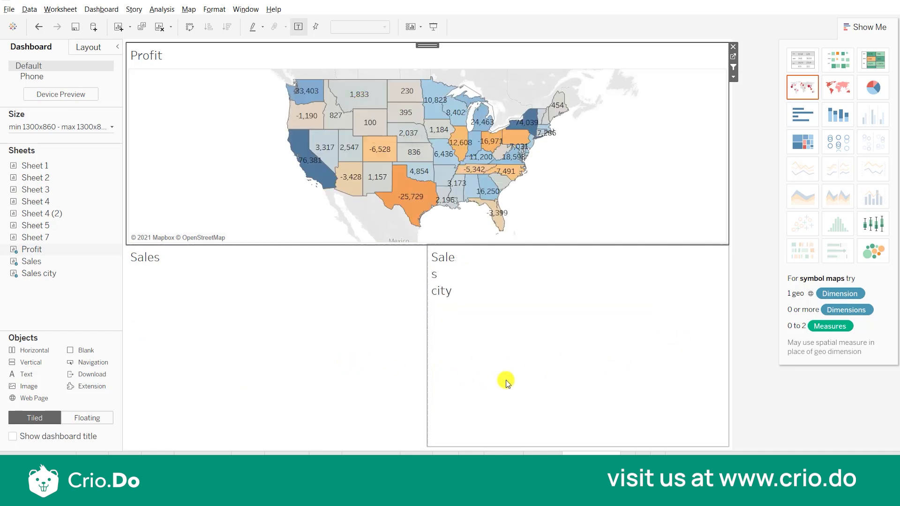
left_click(357, 94)
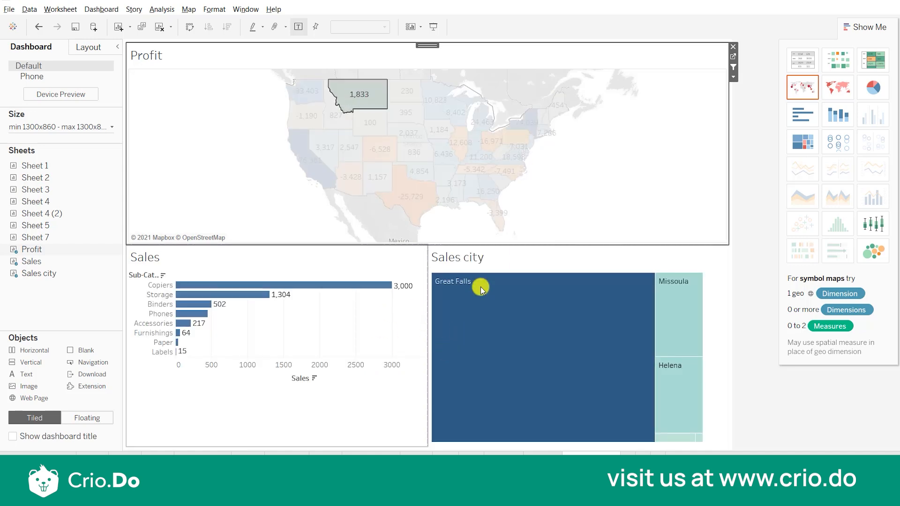
left_click(208, 180)
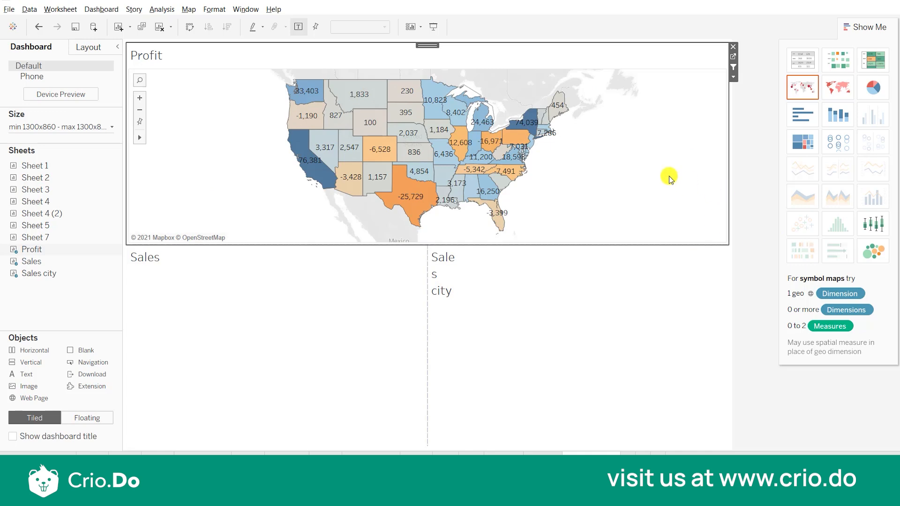
Step: Select and clear Georgia and Oklahoma in turn on the Profit map to check the exclude-all behaviour
mouse_move(486, 191)
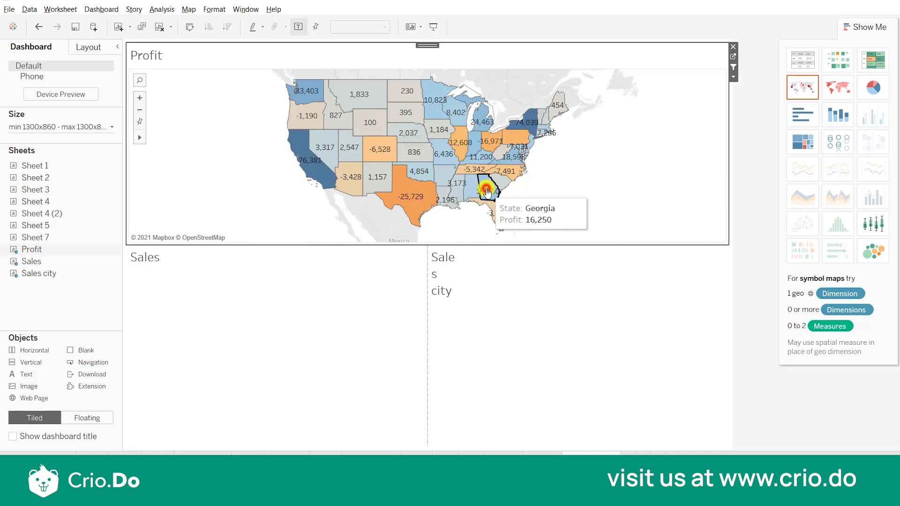
left_click(487, 191)
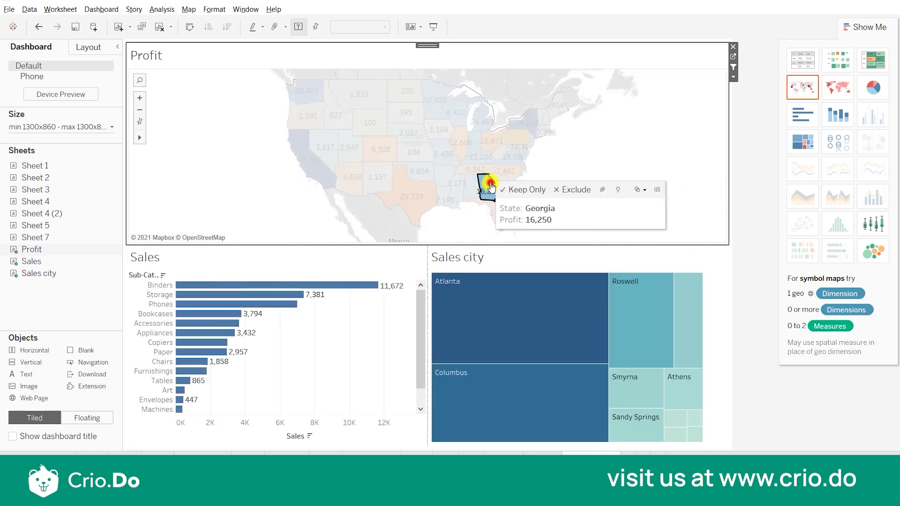
left_click(491, 187)
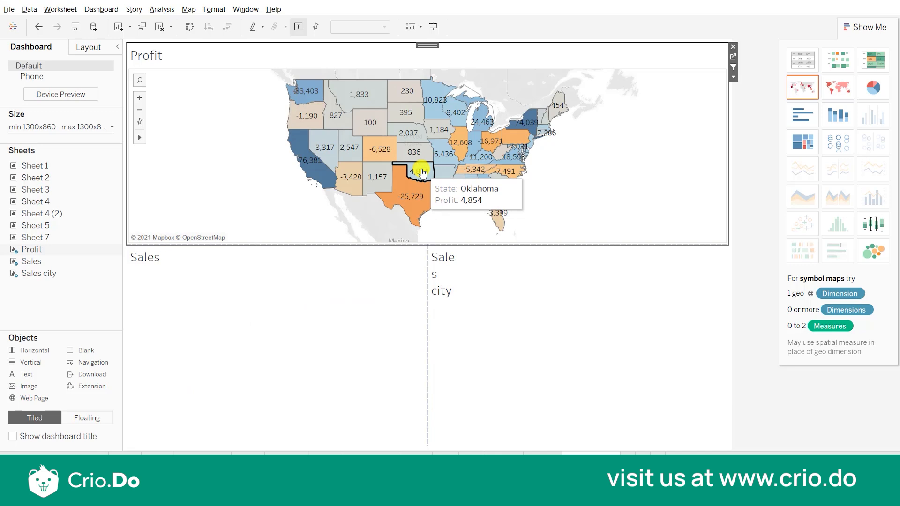
left_click(422, 172)
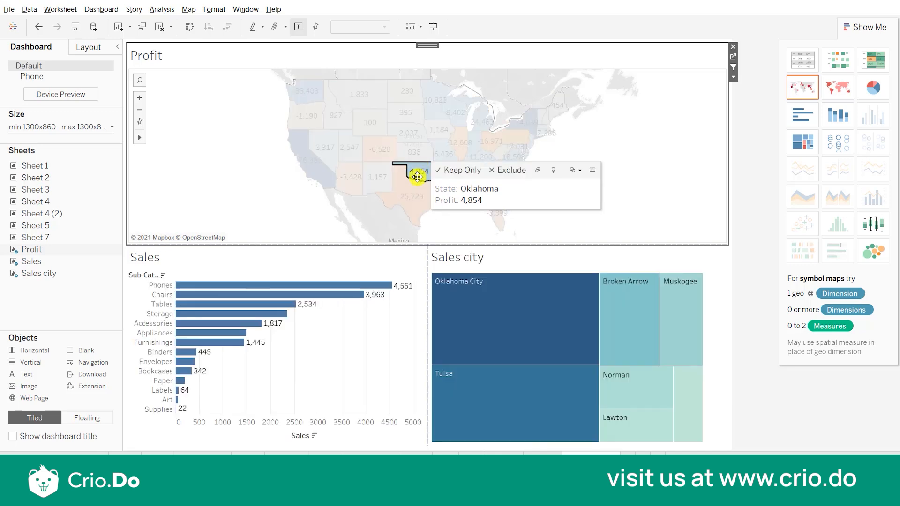
left_click(419, 181)
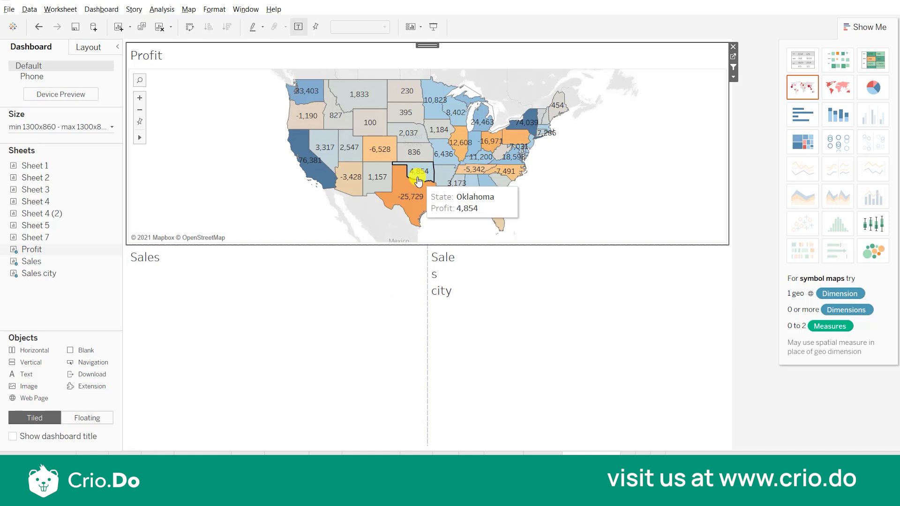
Step: Add a vertical container below the Profit map and move the Sales and Sales city sheets into it, with Sales above Sales city
left_click(149, 340)
left_click(556, 269)
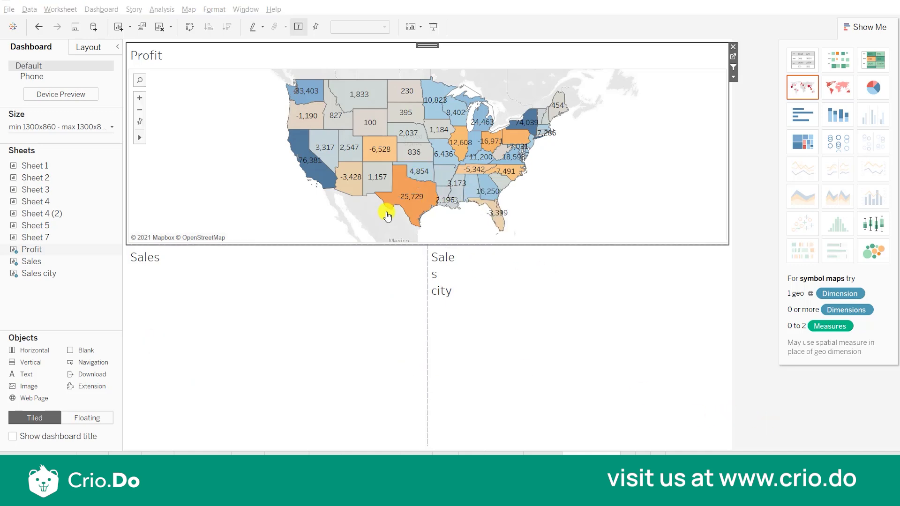
left_click_drag(44, 361, 367, 266)
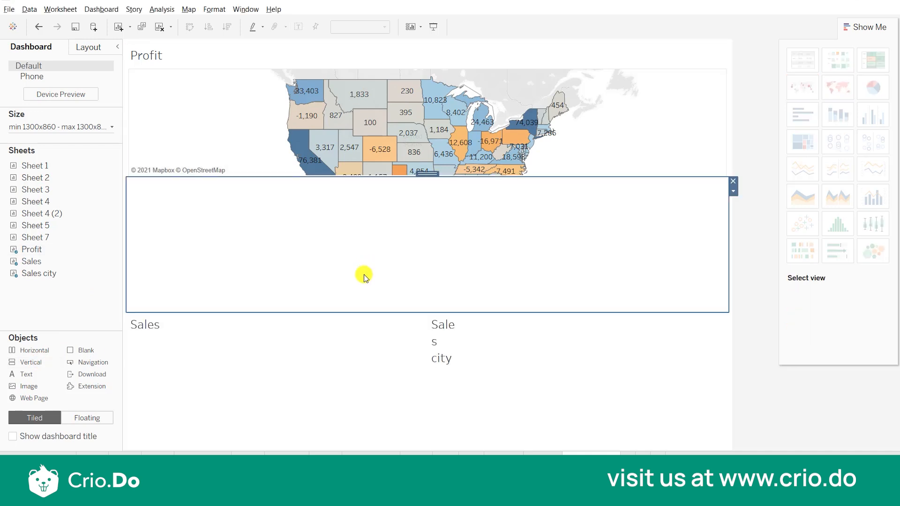
left_click(366, 366)
left_click_drag(282, 312, 274, 249)
left_click(521, 387)
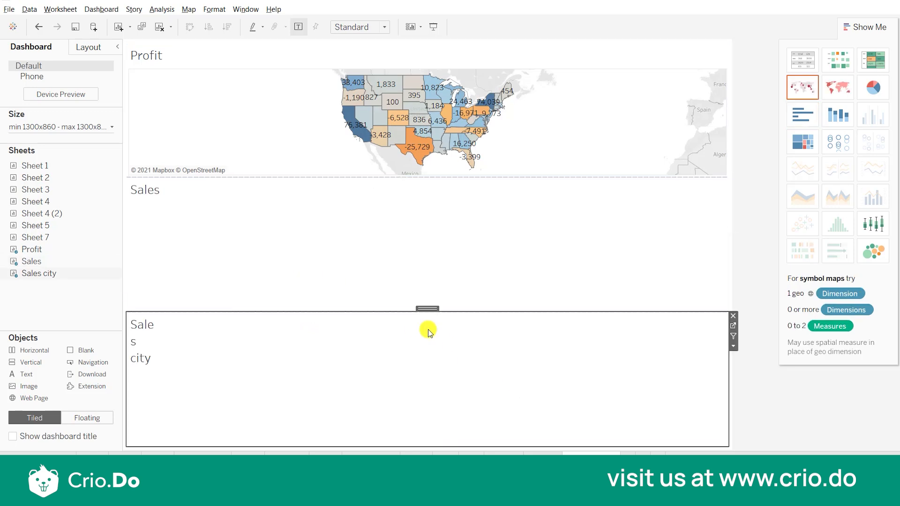
left_click_drag(421, 314, 422, 265)
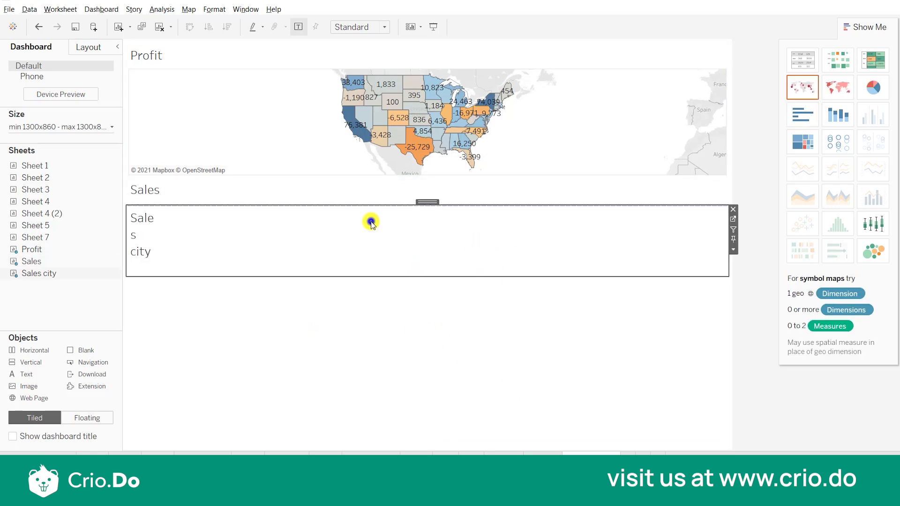
Step: Hide the titles of the Sales city and Sales sheets in the vertical container
right_click(371, 223)
left_click(403, 269)
right_click(218, 192)
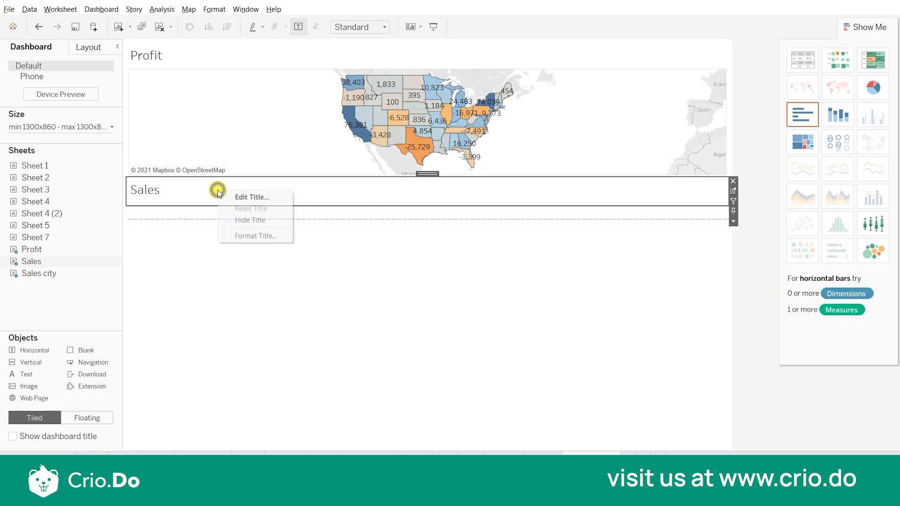
left_click(249, 220)
Step: Increase the height of the Profit map by extending its lower edge
left_click(761, 265)
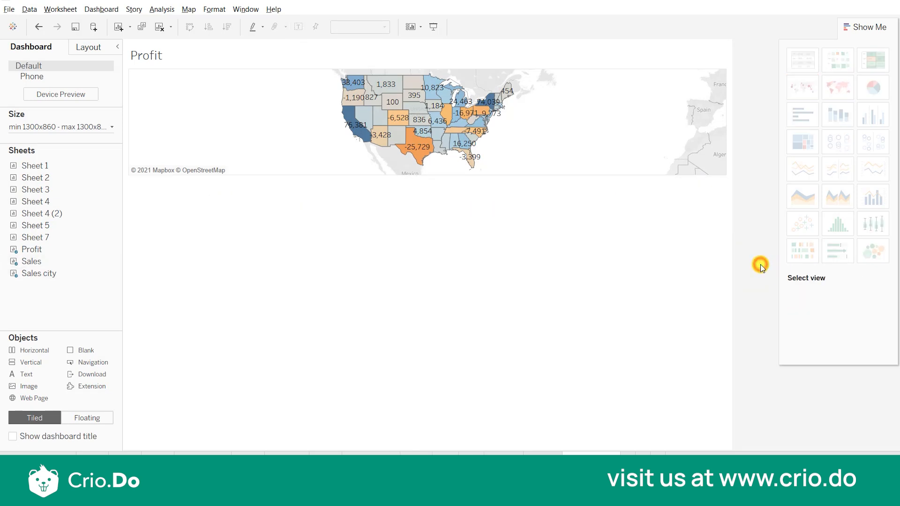
left_click(604, 147)
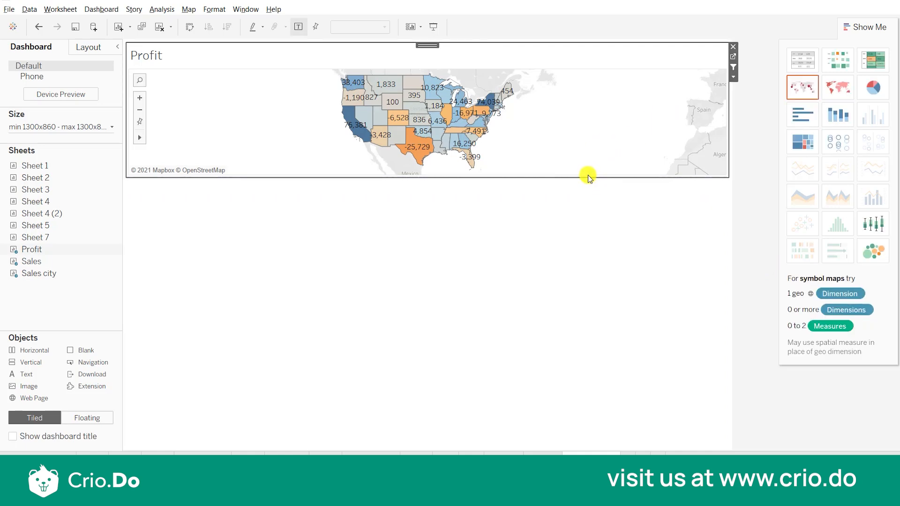
left_click_drag(589, 176, 588, 255)
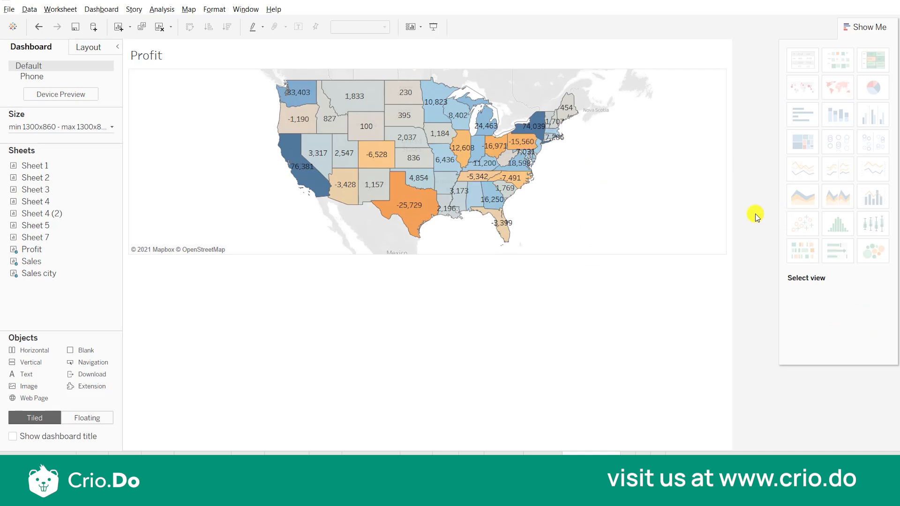
Step: Test the container layout by selecting New York on the Profit map, looking through its Sales bars, and clearing the selection
left_click(539, 126)
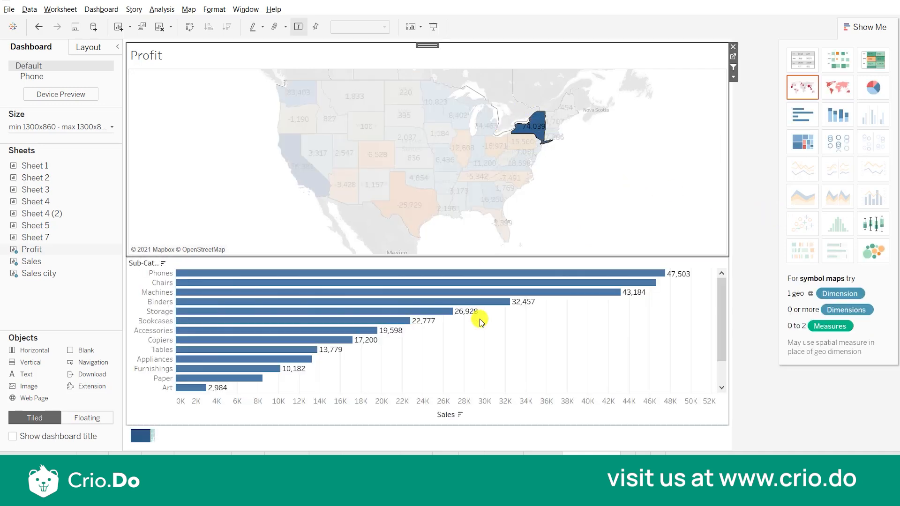
scroll(554, 292, "down", 2)
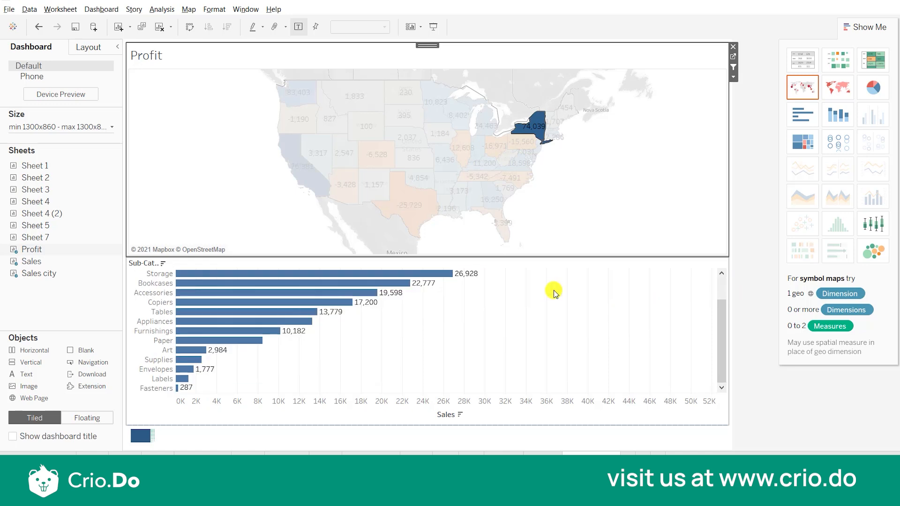
scroll(527, 300, "up", 2)
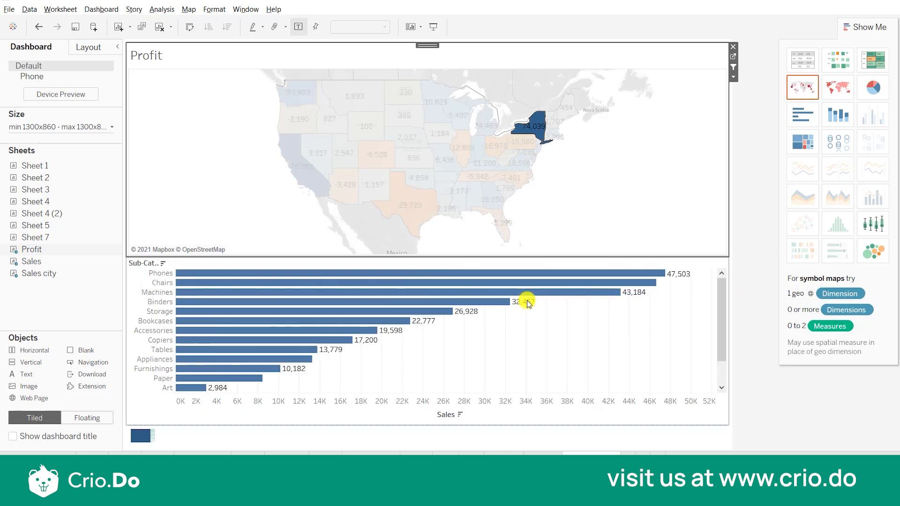
mouse_move(538, 127)
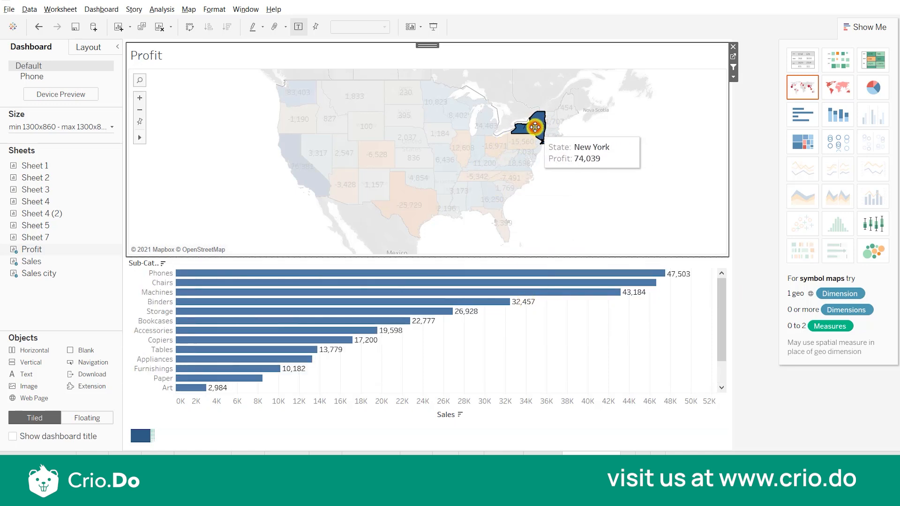
left_click(535, 127)
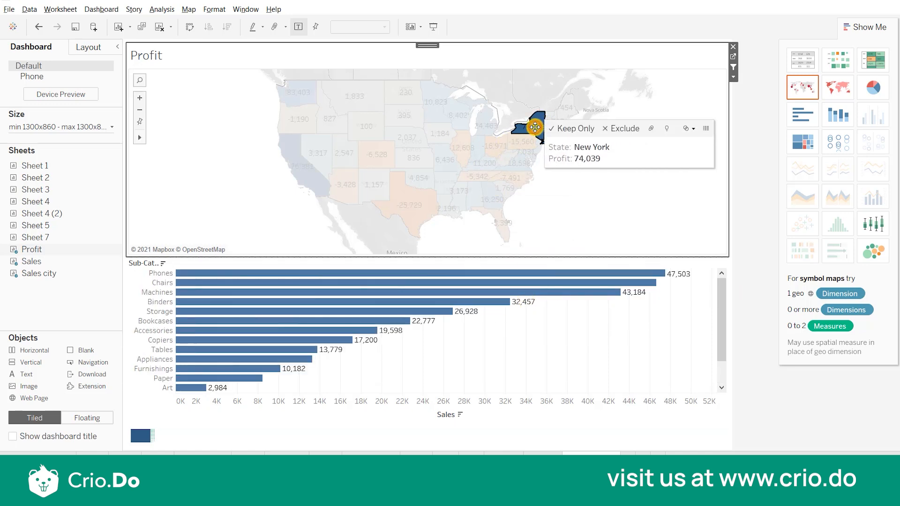
left_click(623, 184)
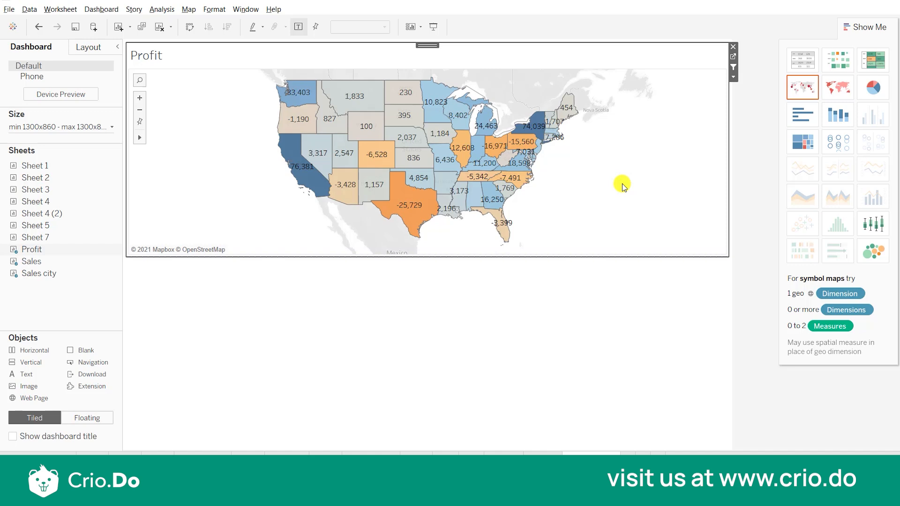
Step: Select Montana on the Profit map and remove the vertical container around the Sales and Sales city sheets, keeping both sheets
left_click(371, 100)
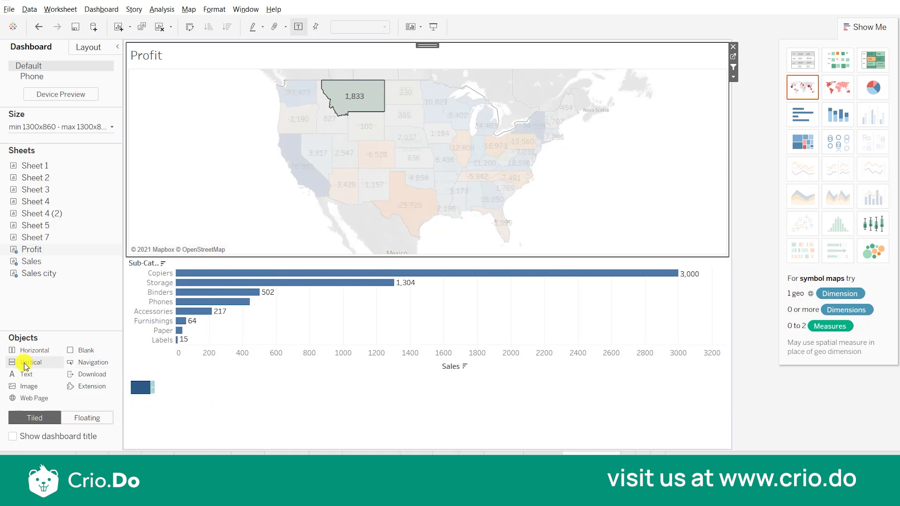
left_click(237, 393)
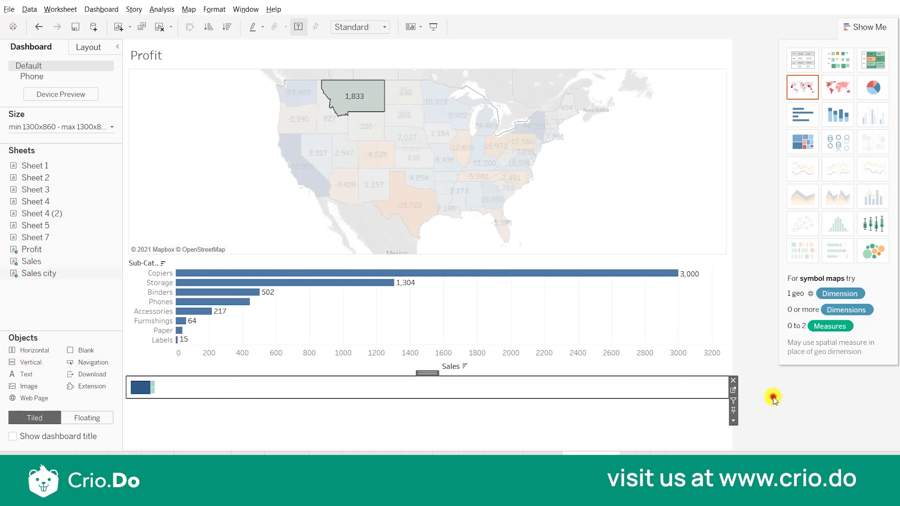
left_click(734, 419)
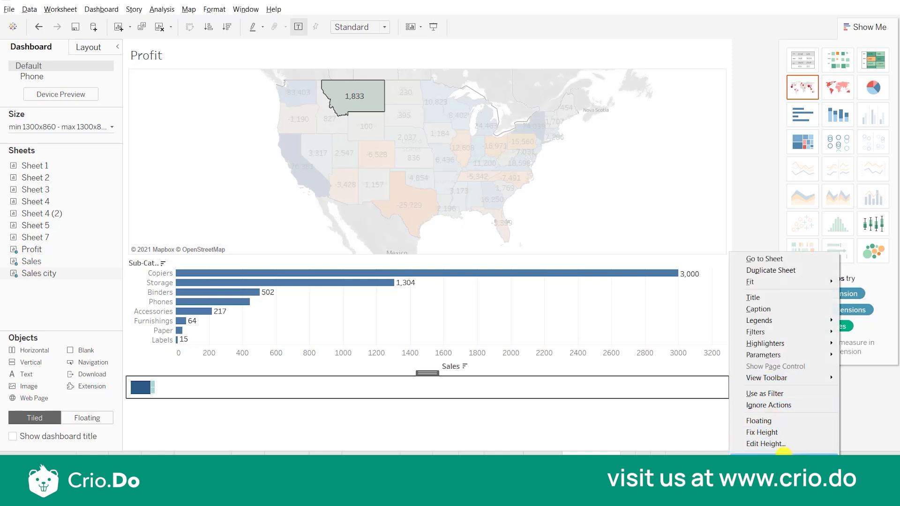
left_click(782, 453)
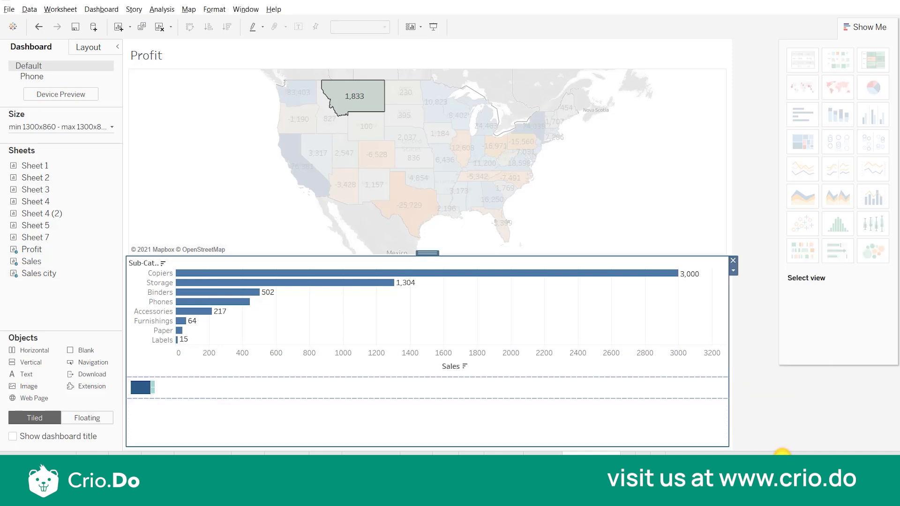
left_click(735, 269)
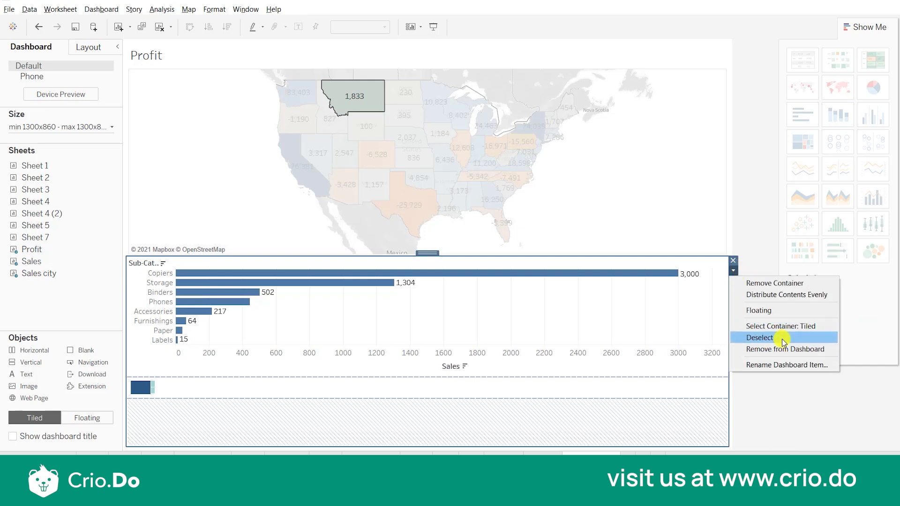
left_click(792, 284)
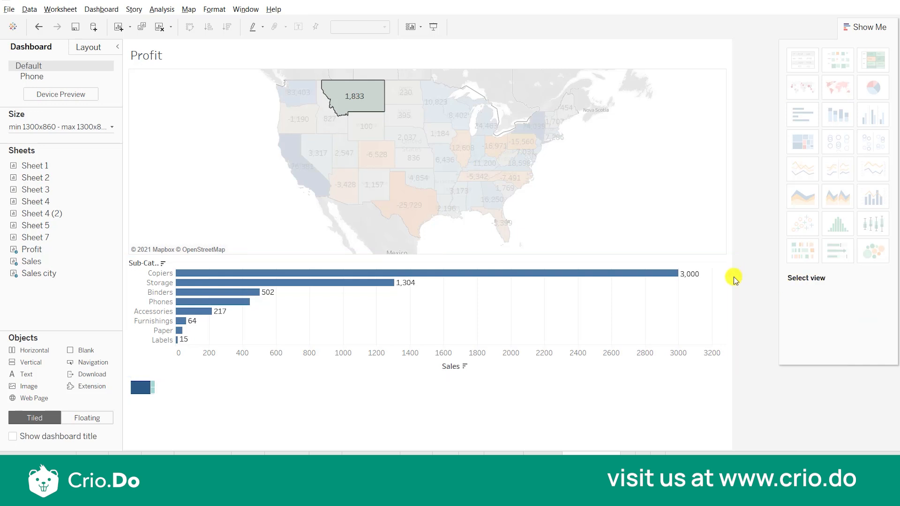
left_click(133, 367)
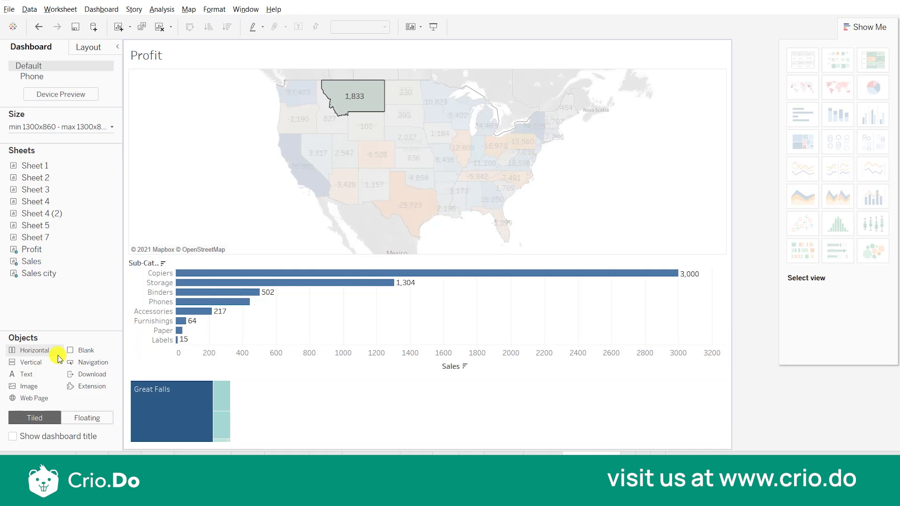
Step: Add a horizontal container below the Profit map and place the Sales bars and Sales city treemap side by side in it
left_click(158, 345)
left_click_drag(41, 350, 169, 324)
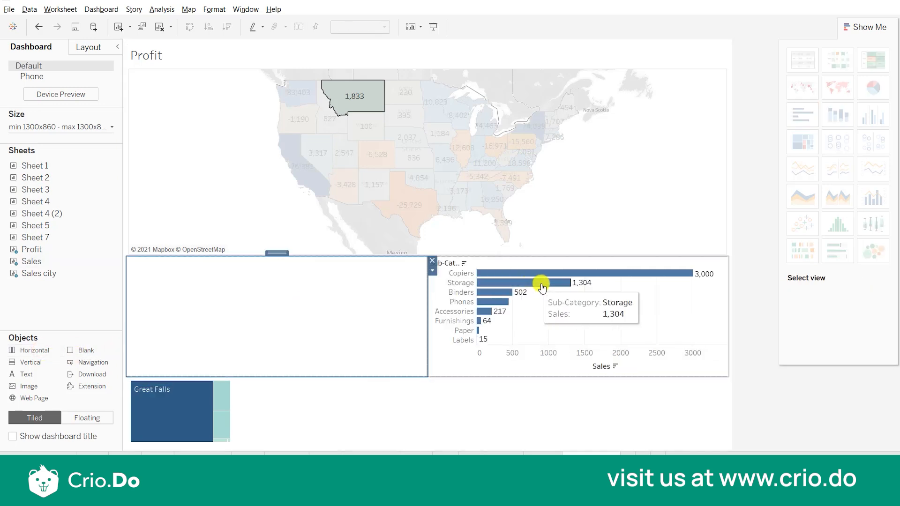
left_click(597, 265)
left_click_drag(577, 253, 237, 286)
left_click(333, 391)
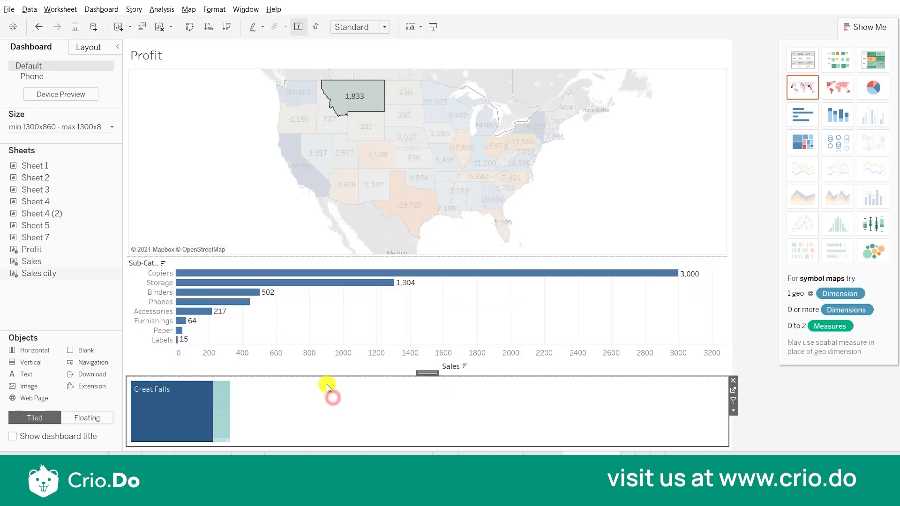
left_click_drag(426, 373, 647, 308)
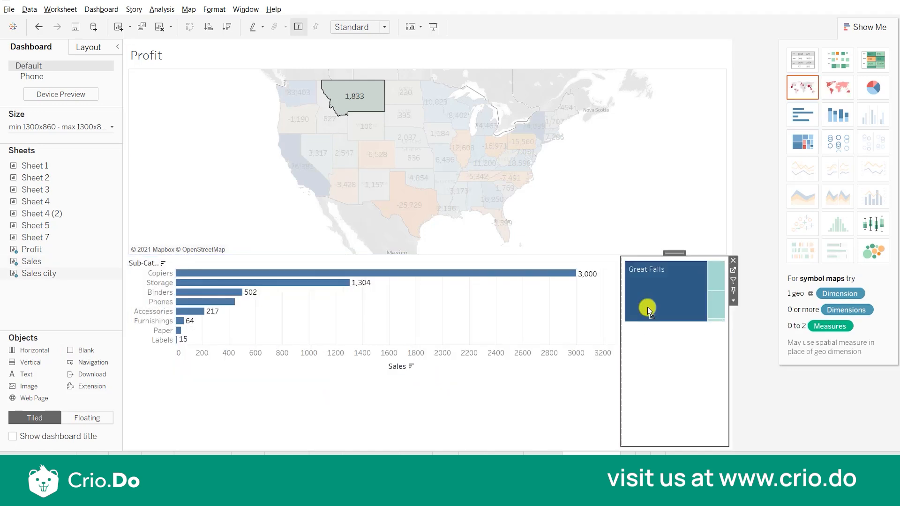
Step: Set the fit of both the Sales city and Sales sheets to Entire View
left_click(383, 28)
left_click(365, 71)
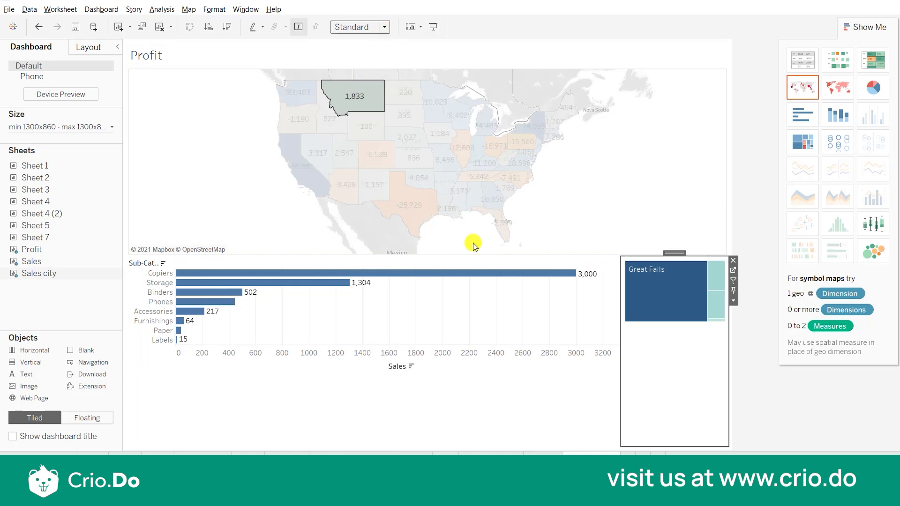
left_click(509, 382)
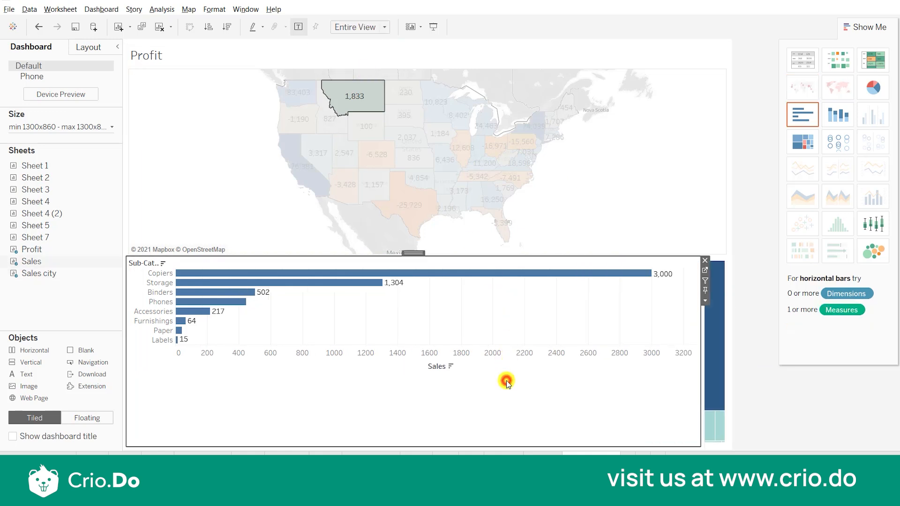
left_click(389, 28)
left_click(375, 71)
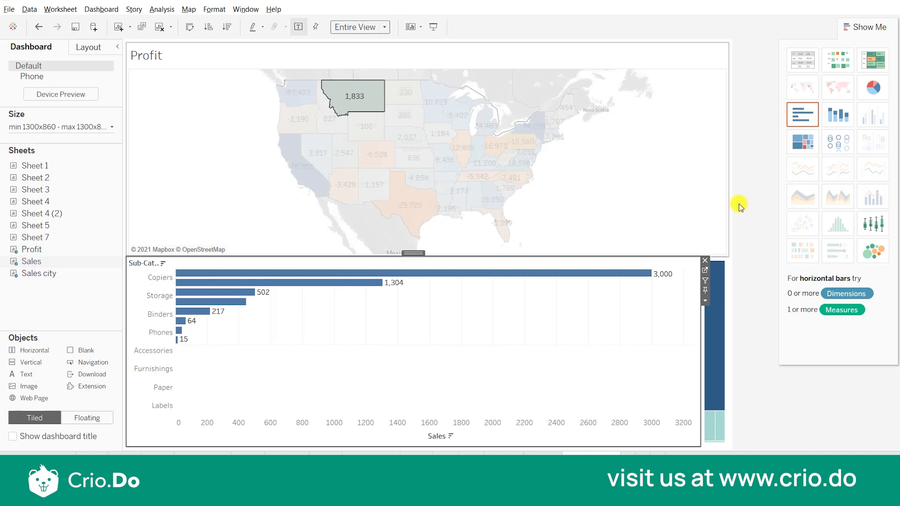
left_click(743, 221)
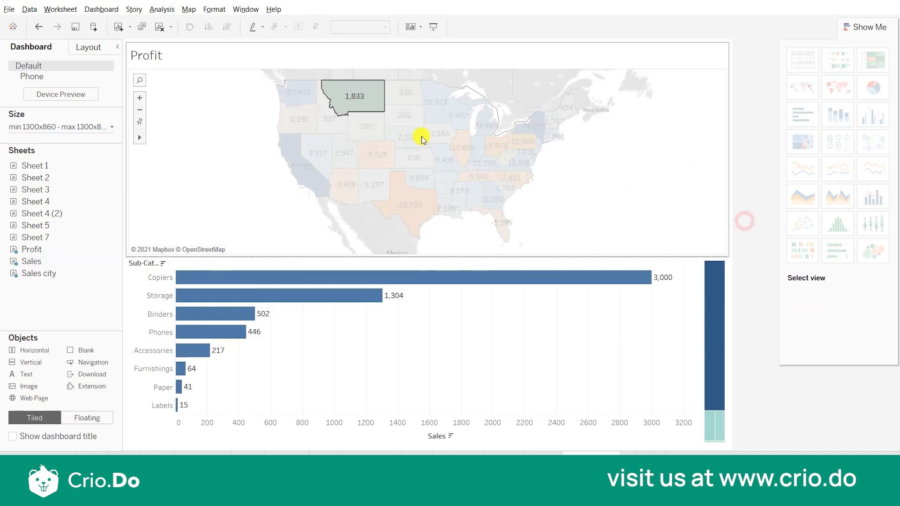
Step: Widen the Sales city treemap beside the Sales bars with Arkansas selected on the Profit map, and clear the selection
left_click(341, 107)
left_click(760, 261)
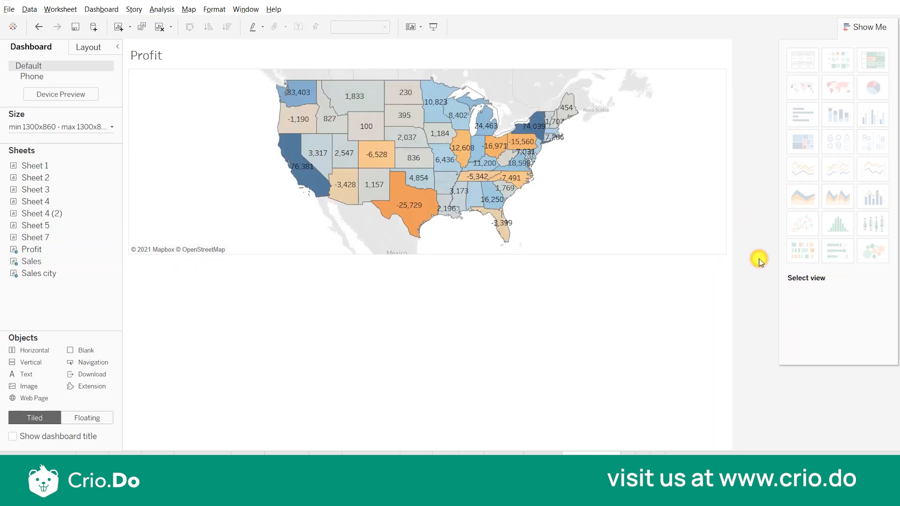
left_click(441, 185)
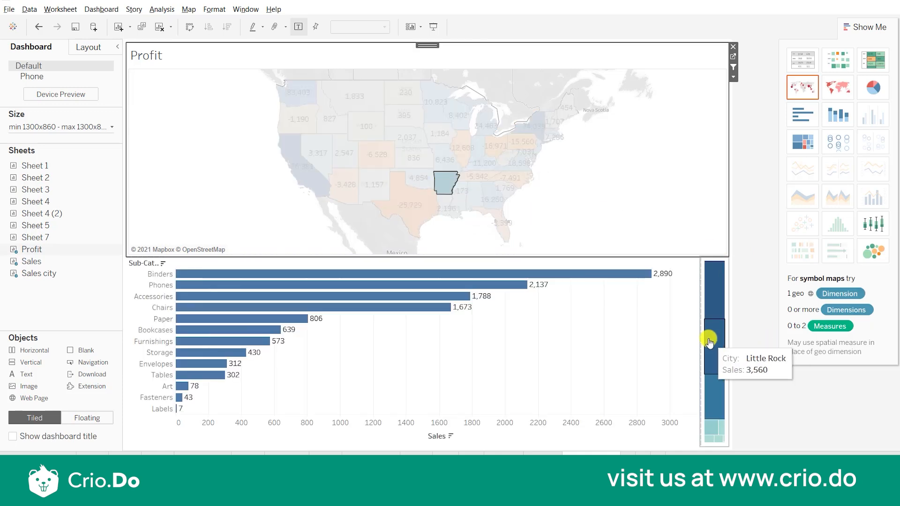
left_click_drag(700, 337, 495, 330)
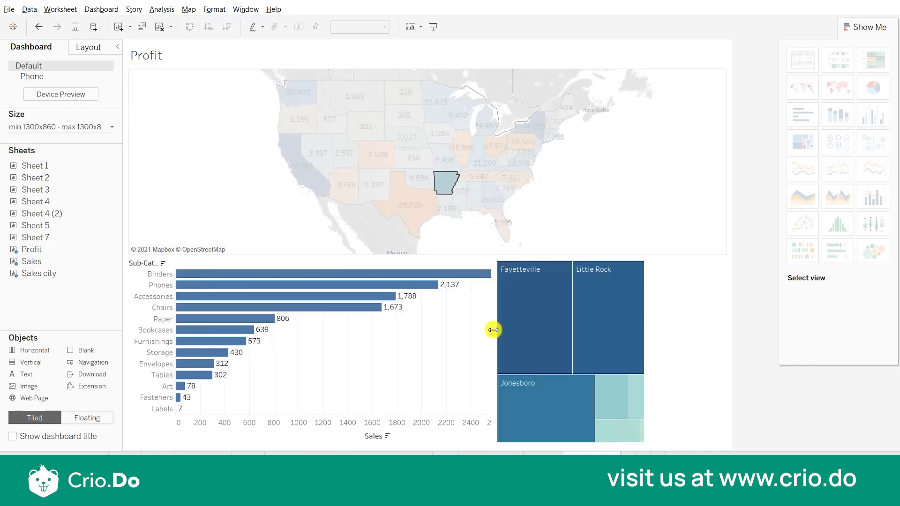
left_click(443, 182)
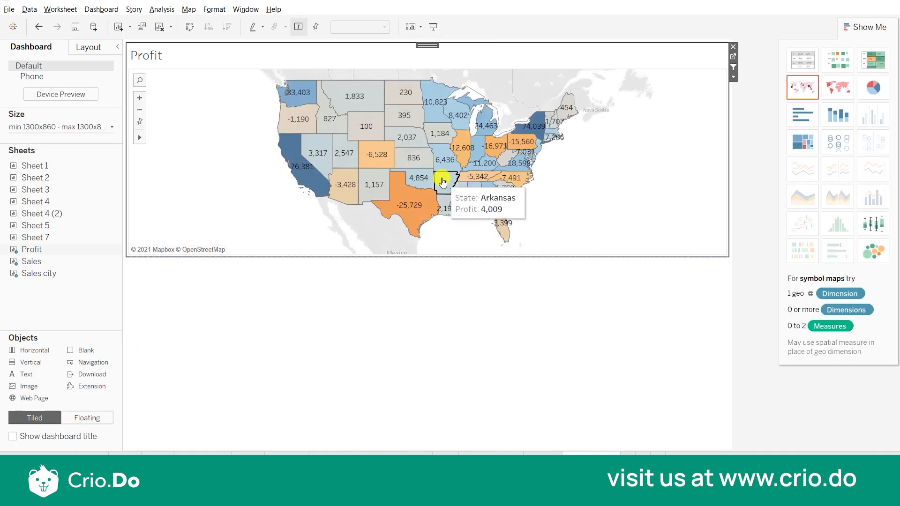
Step: Test the side-by-side layout by selecting and clearing Montana, Oregon and New Mexico in turn on the Profit map
mouse_move(356, 102)
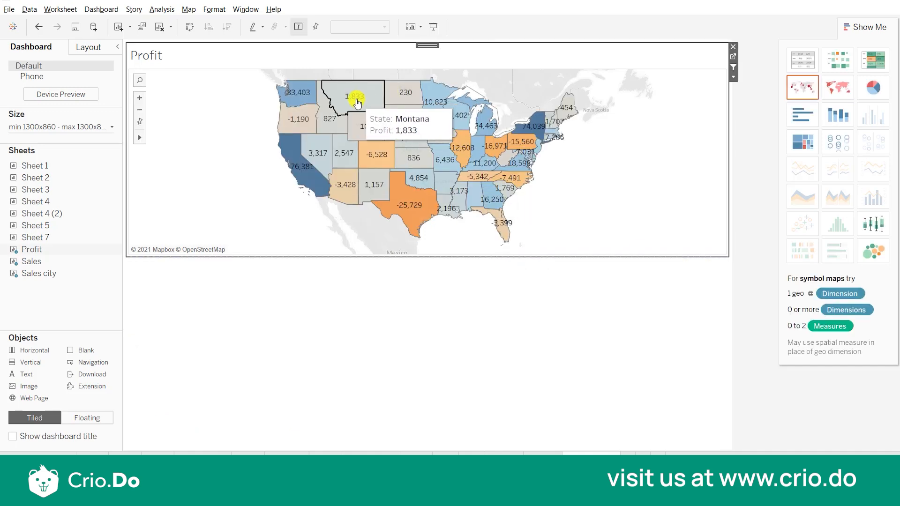
left_click(356, 103)
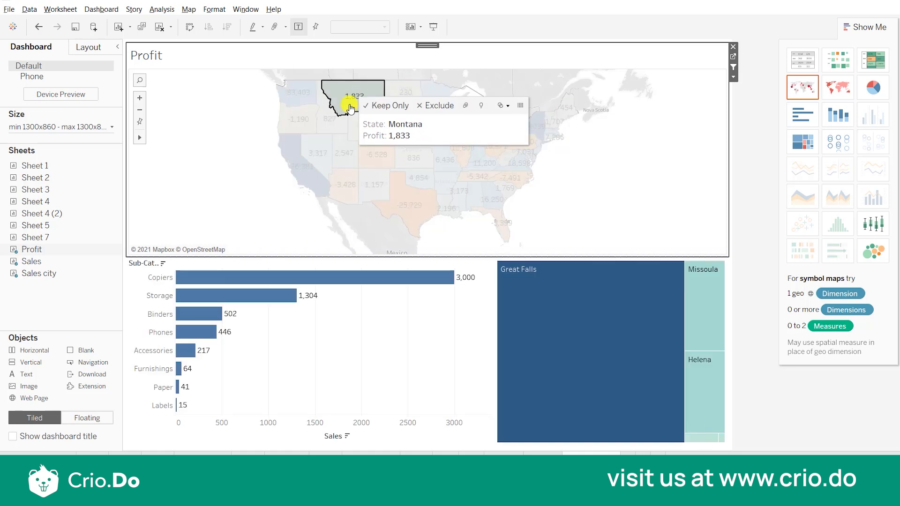
left_click(345, 107)
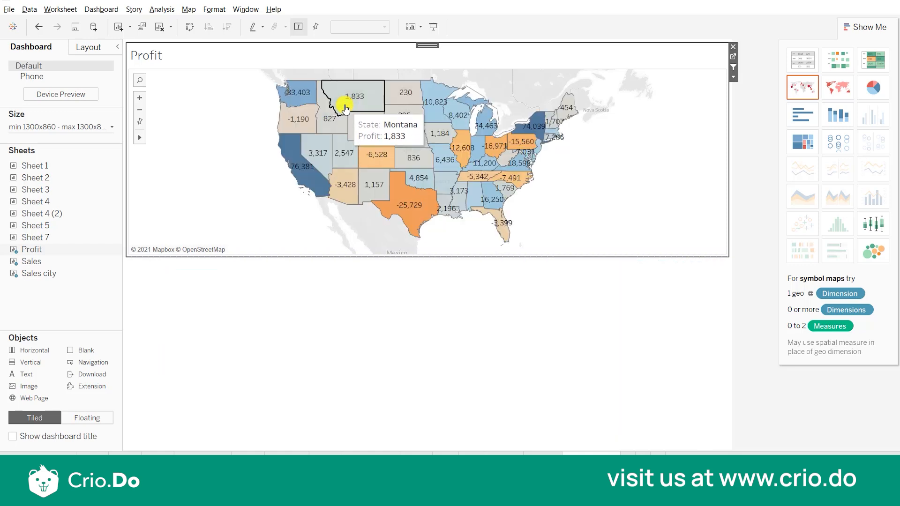
left_click(307, 129)
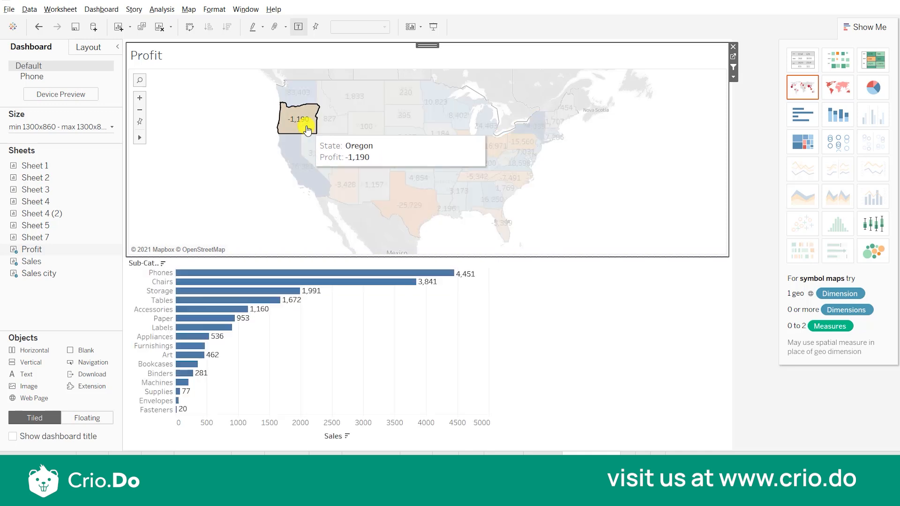
left_click(307, 130)
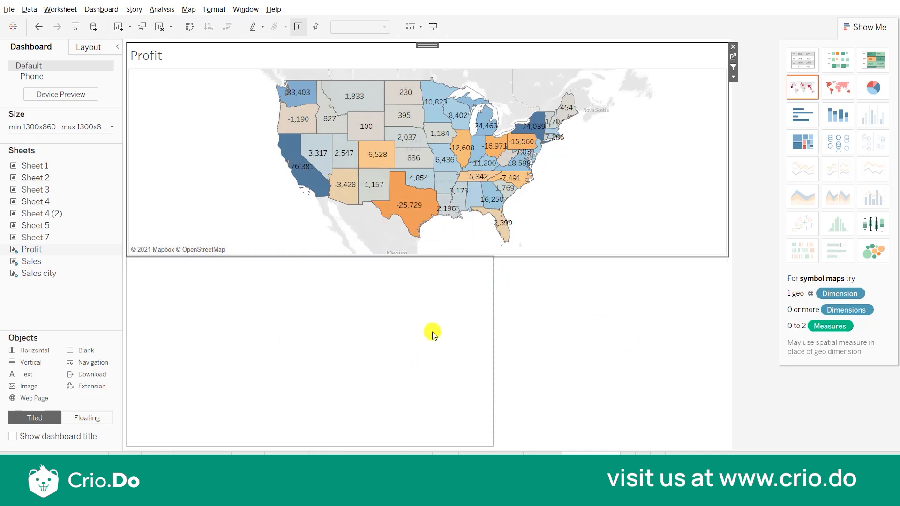
left_click(385, 195)
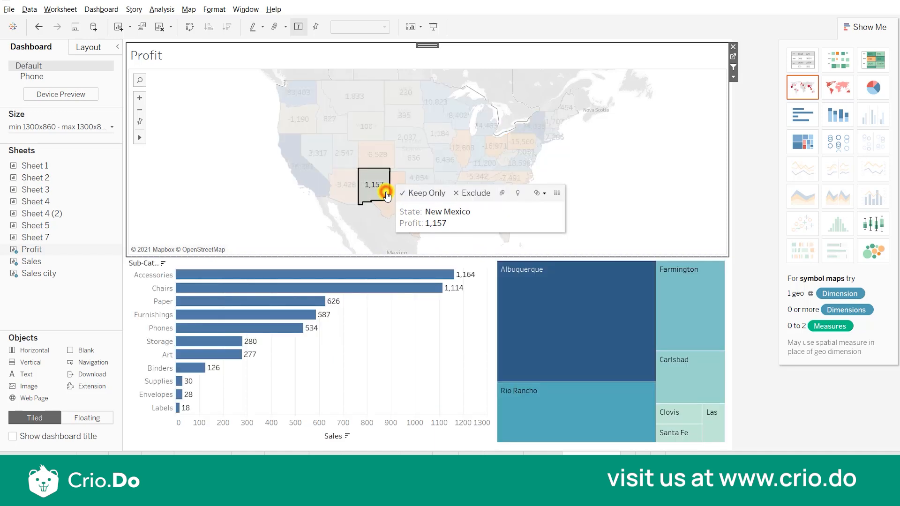
left_click(386, 195)
left_click(759, 325)
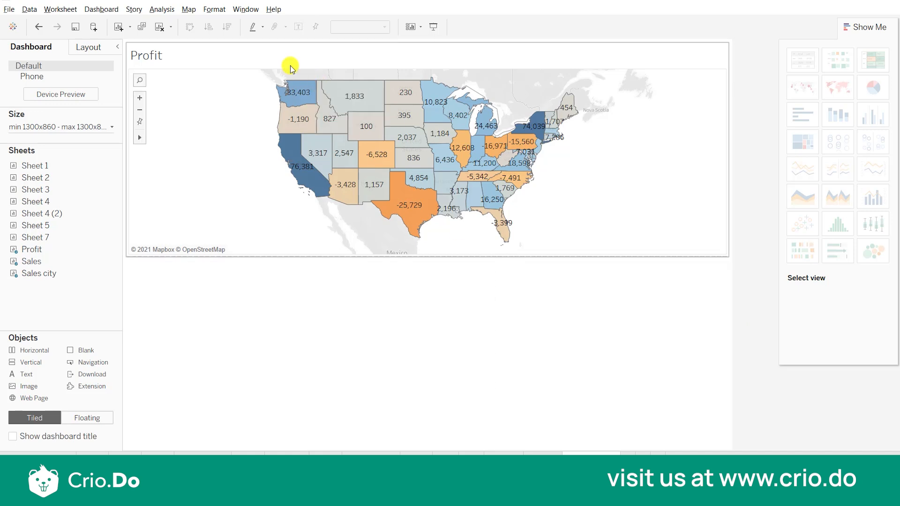
Step: Add a highlight action run on Select, with Profit as the only source and Sales and Sales city as targets, for all fields
left_click(106, 11)
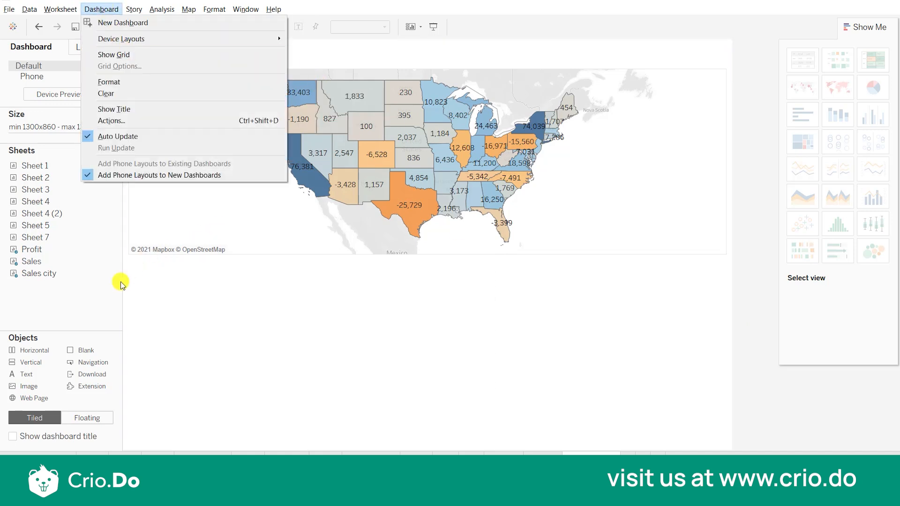
left_click(136, 124)
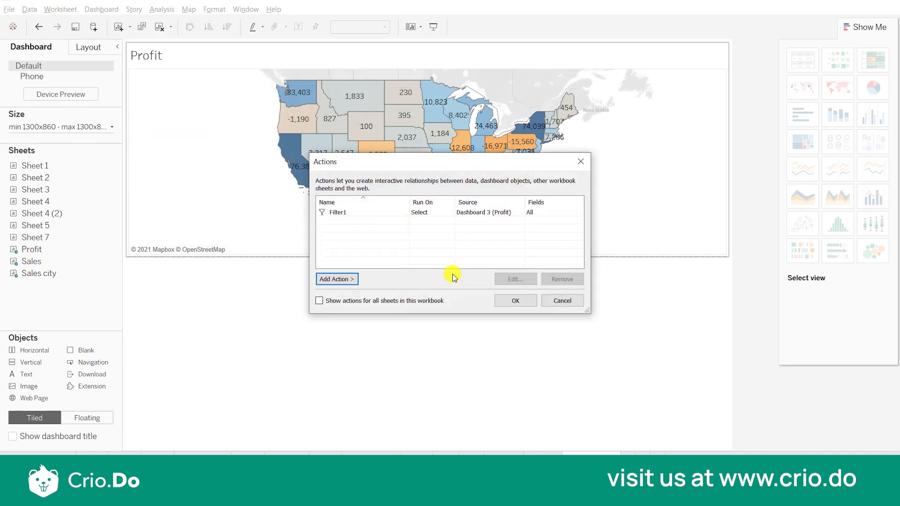
left_click(352, 279)
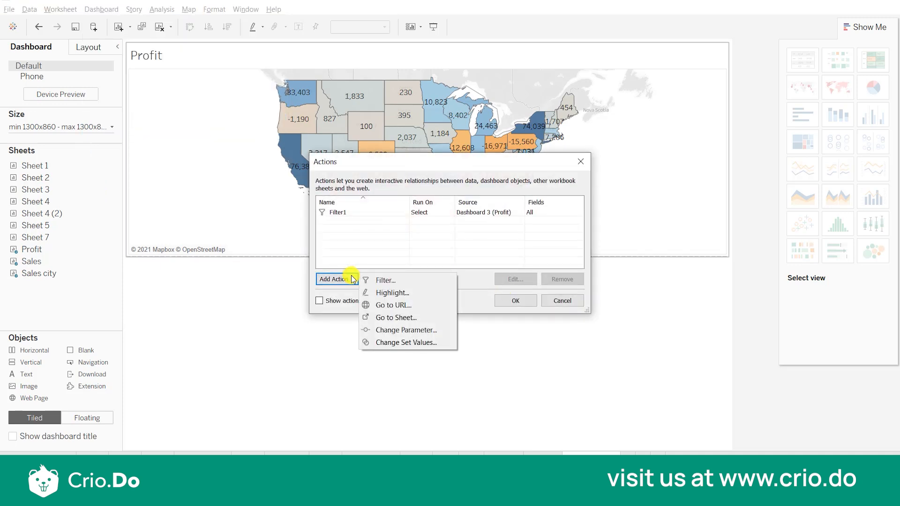
left_click(395, 293)
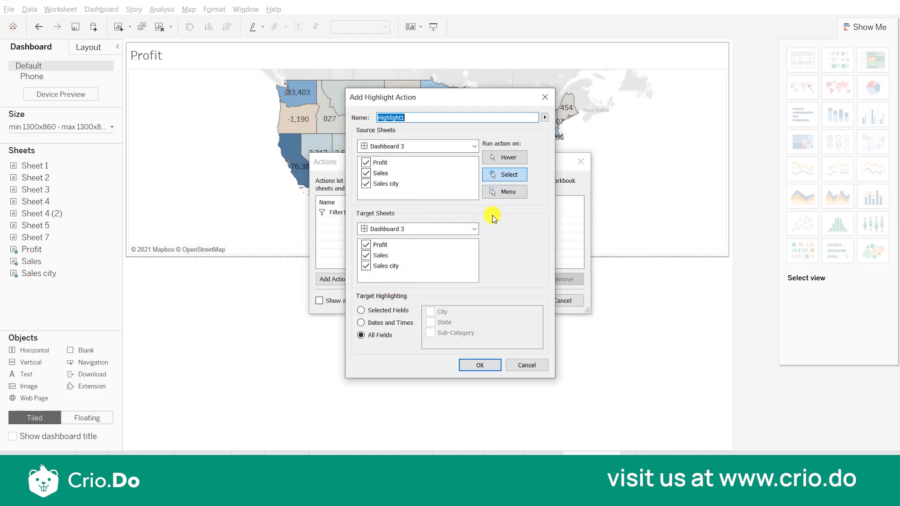
left_click(365, 173)
left_click(366, 183)
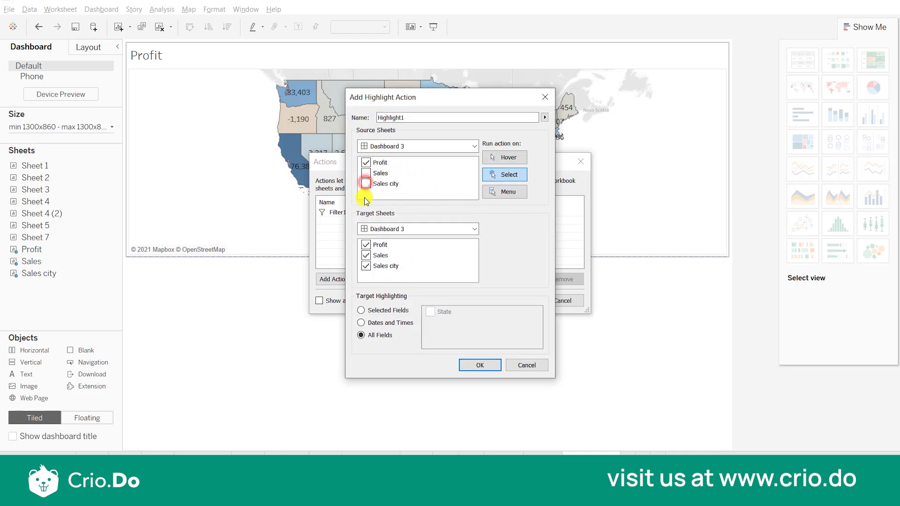
left_click(366, 244)
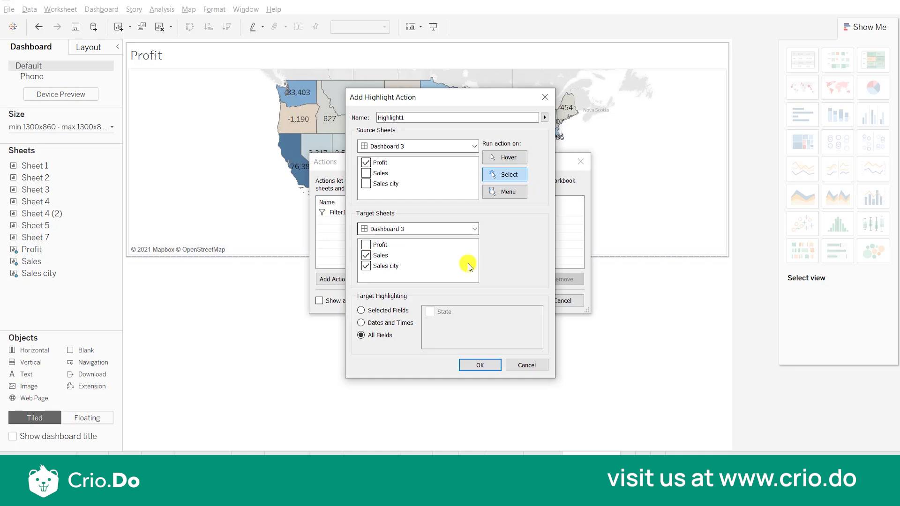
left_click(487, 365)
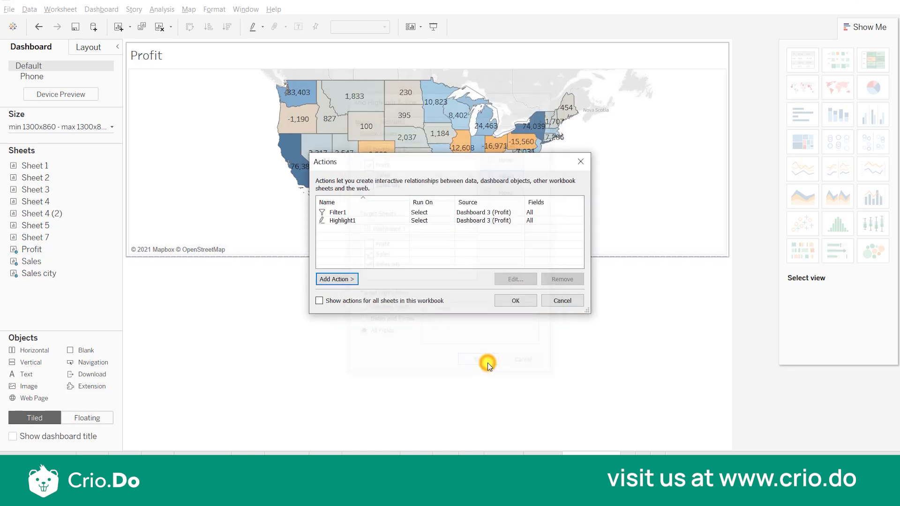
left_click(524, 301)
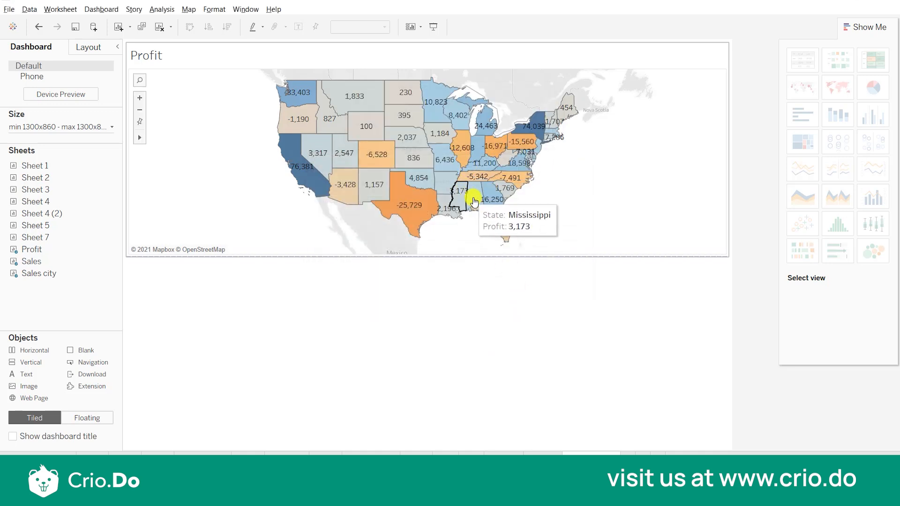
Step: Test the combined filter and highlight actions by selecting Alabama on the Profit map and clearing the selection
left_click(474, 203)
left_click(475, 202)
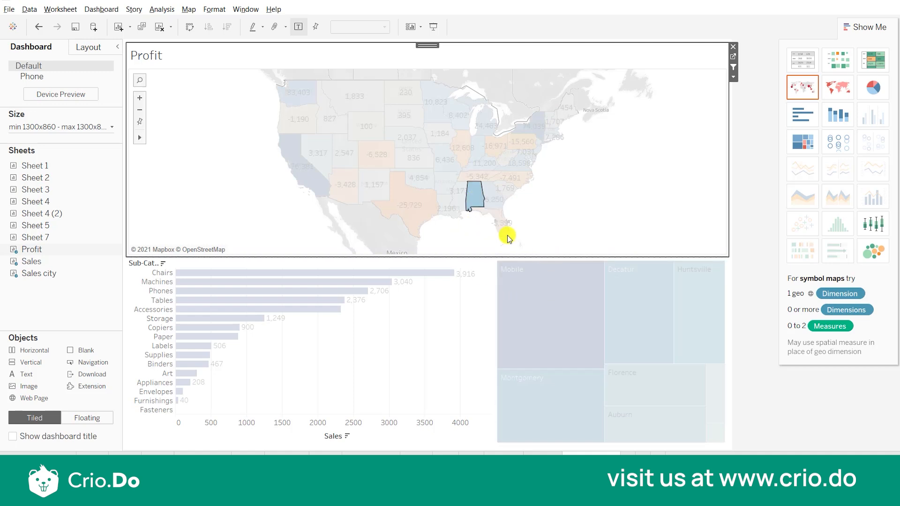
left_click(476, 202)
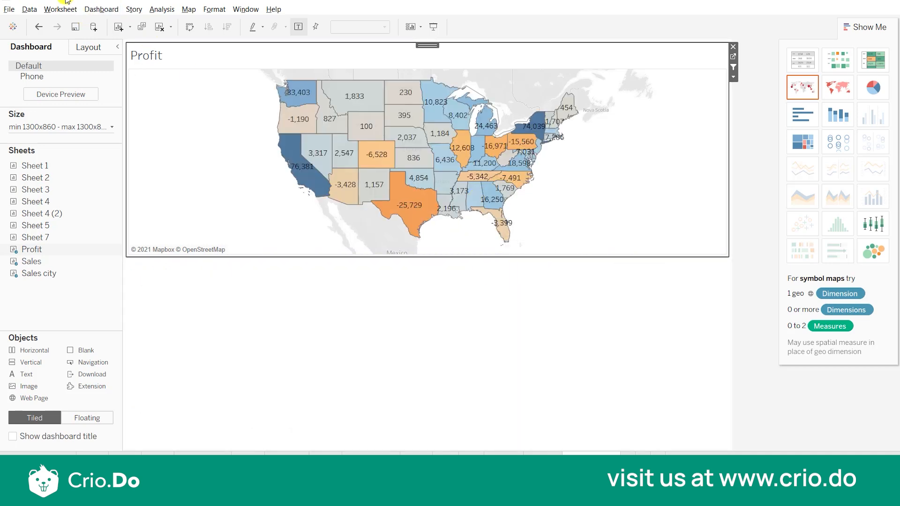
Step: Remove the Filter1 action from the dashboard, keeping only the Highlight1 action
left_click(99, 16)
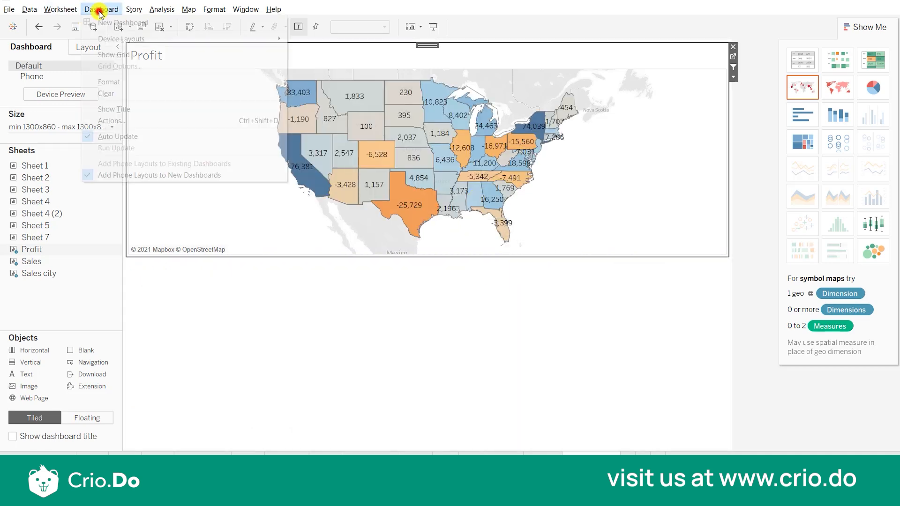
left_click(141, 121)
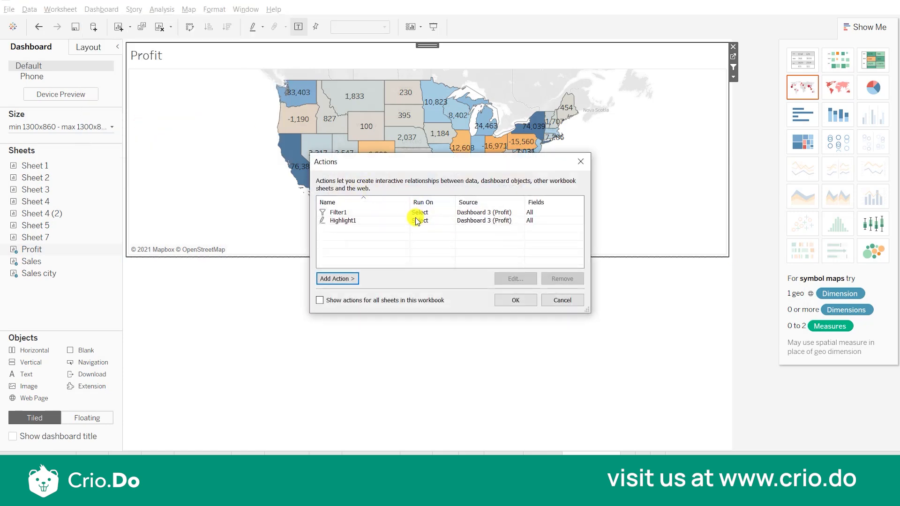
left_click(418, 213)
left_click(563, 281)
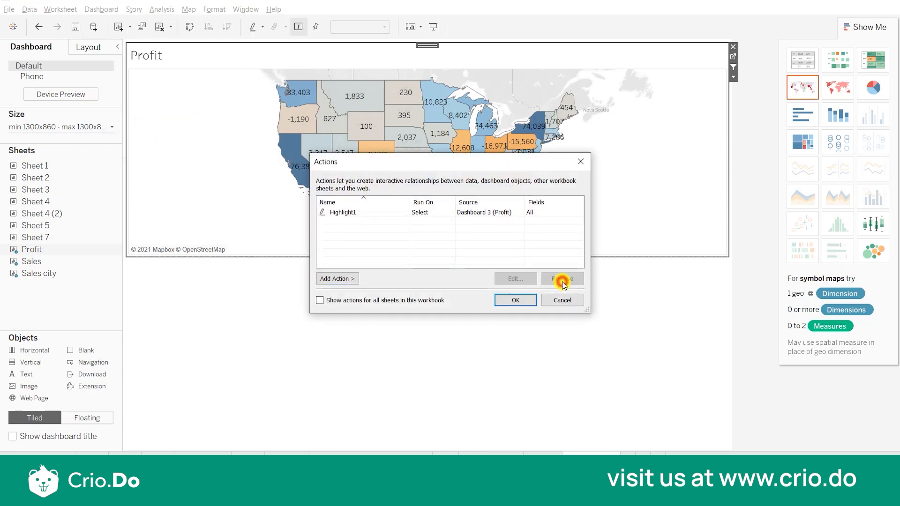
left_click(517, 299)
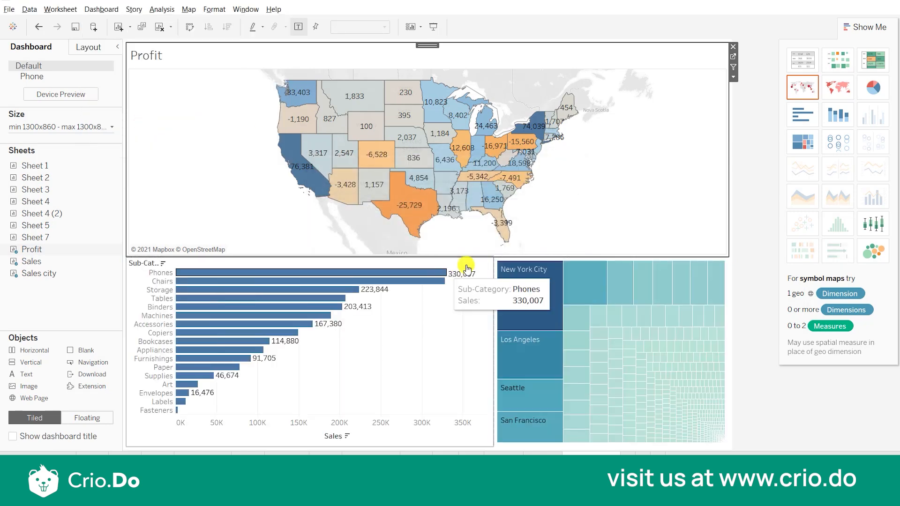
Step: Test the highlight action on its own by selecting Arkansas, Texas and Wyoming in turn on the Profit map
left_click(443, 182)
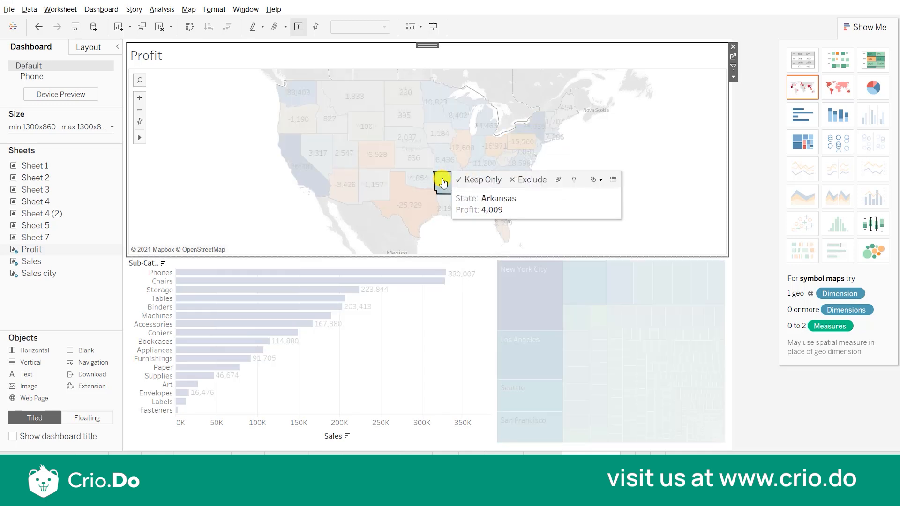
left_click(396, 209)
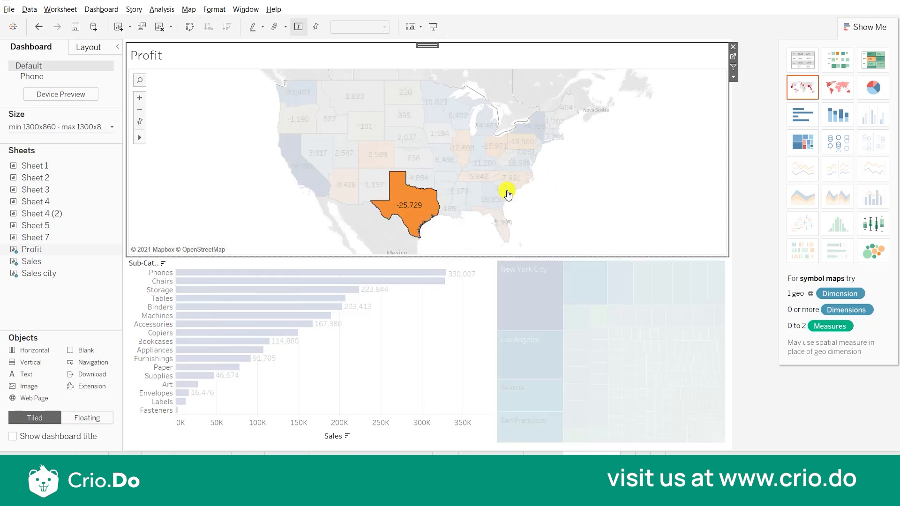
left_click(366, 122)
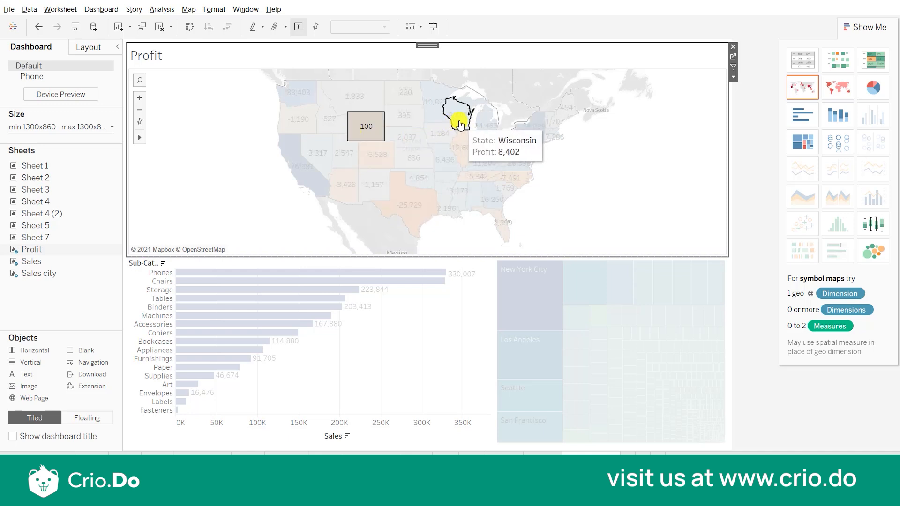
Step: Test the highlight action by selecting Wisconsin on the Profit map and clearing the selection
left_click(459, 124)
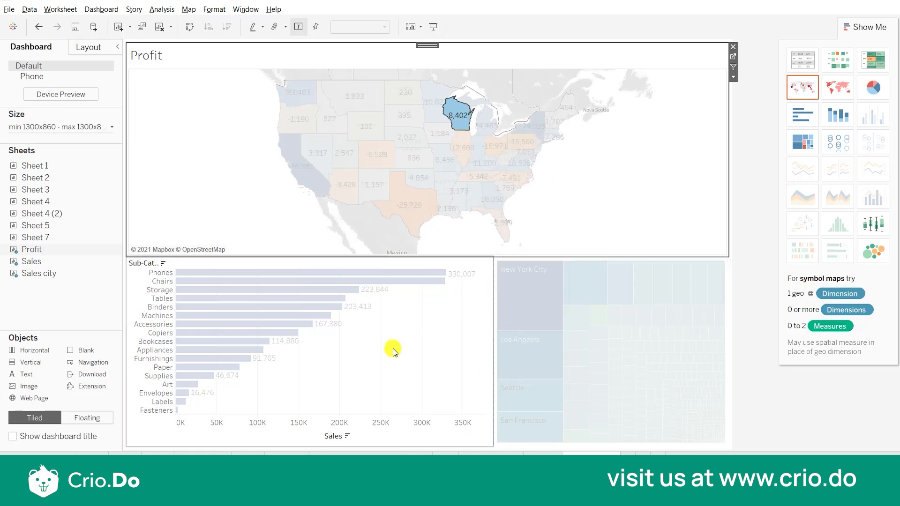
left_click(458, 117)
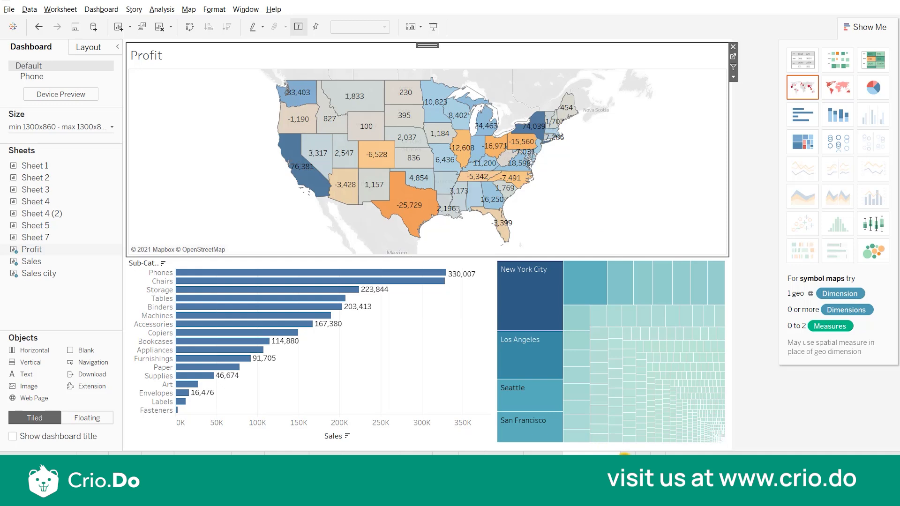
Step: Create a new worksheet, clear its "sal" field search, and create a new blank dashboard
left_click(625, 453)
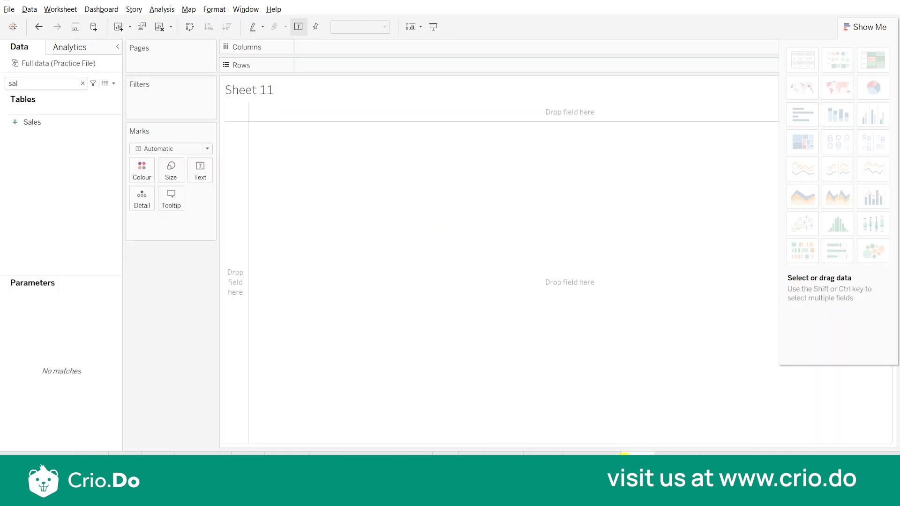
left_click(82, 84)
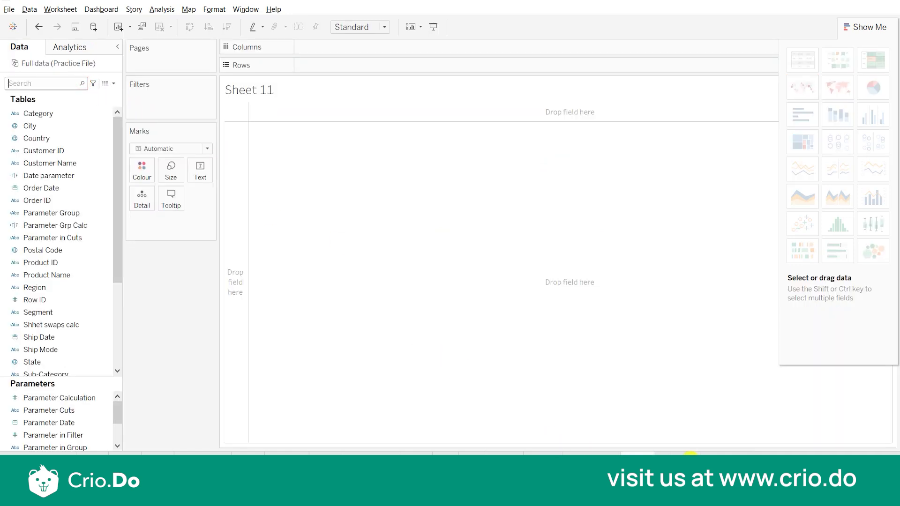
left_click(677, 454)
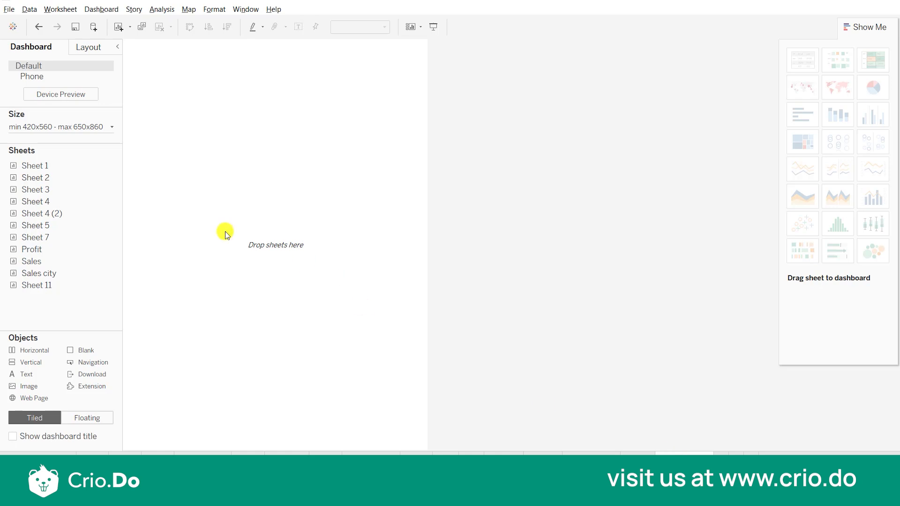
mouse_move(42, 168)
double_click(42, 167)
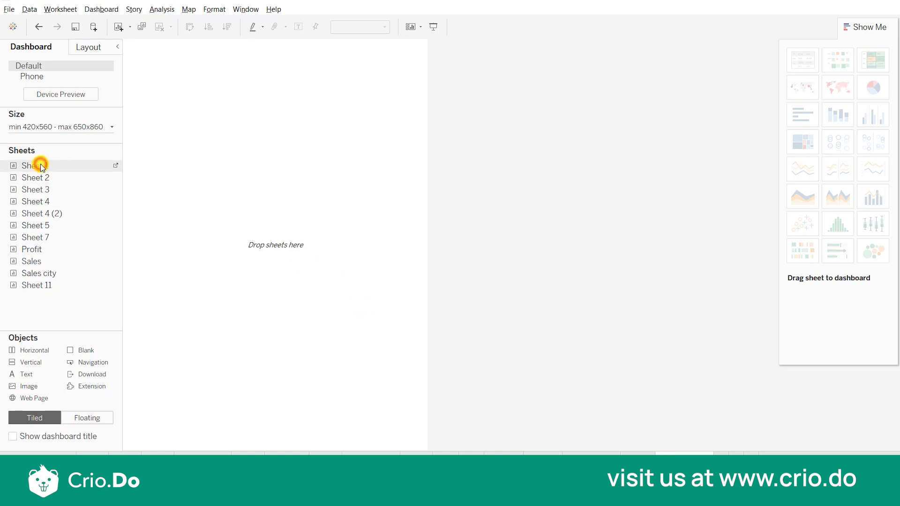
left_click(390, 214)
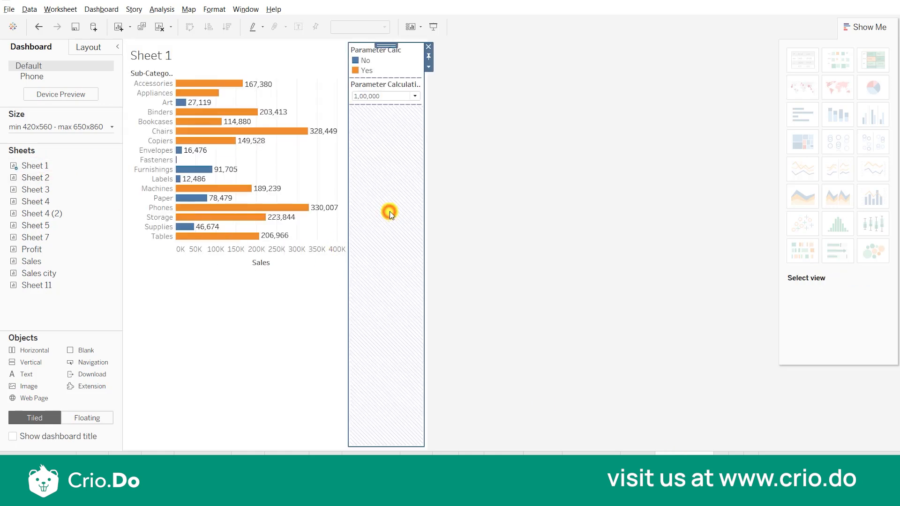
left_click(428, 46)
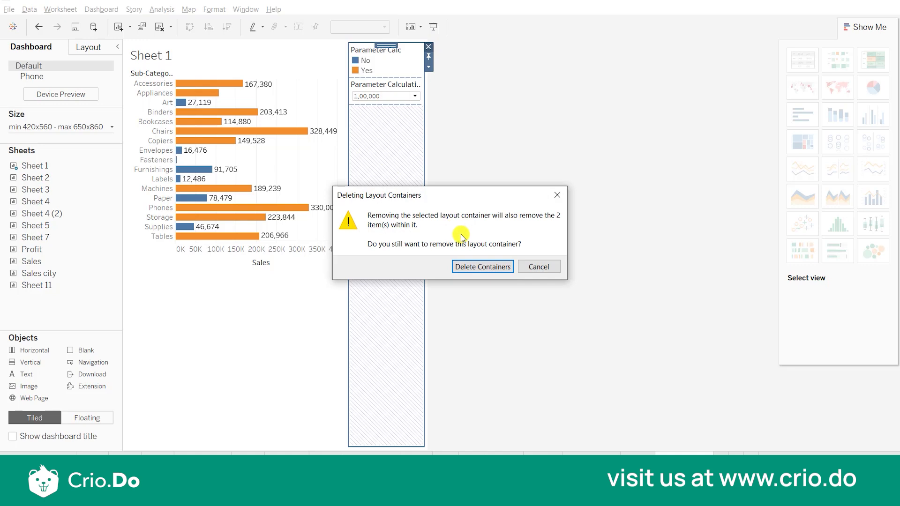
left_click(471, 267)
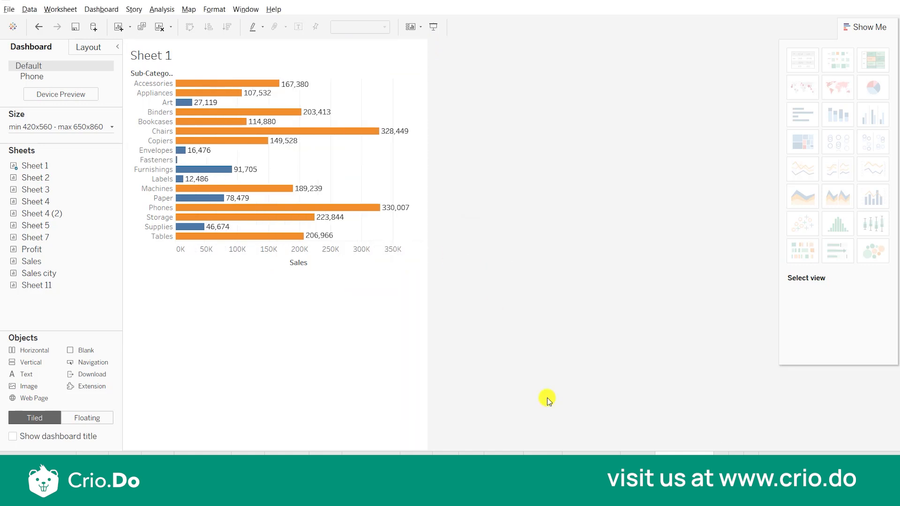
left_click(350, 304)
left_click(428, 46)
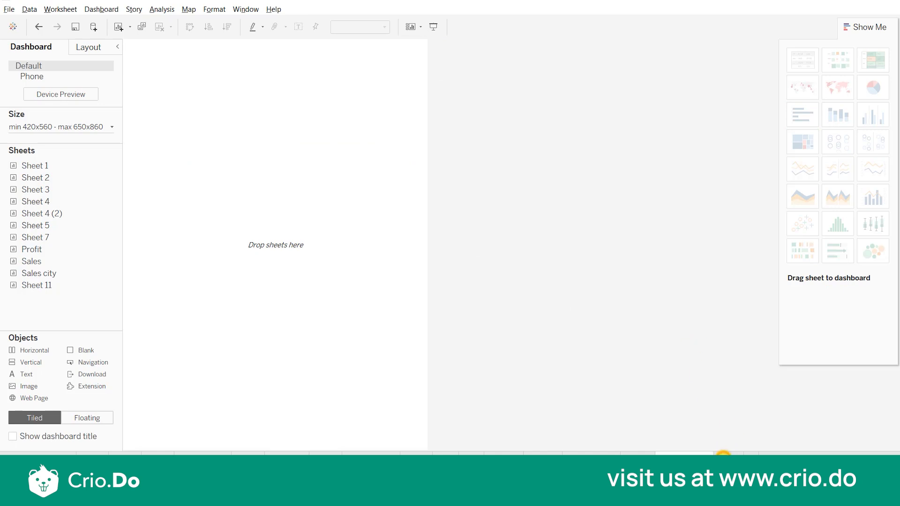
Step: Add another blank worksheet to the workbook
left_click(723, 453)
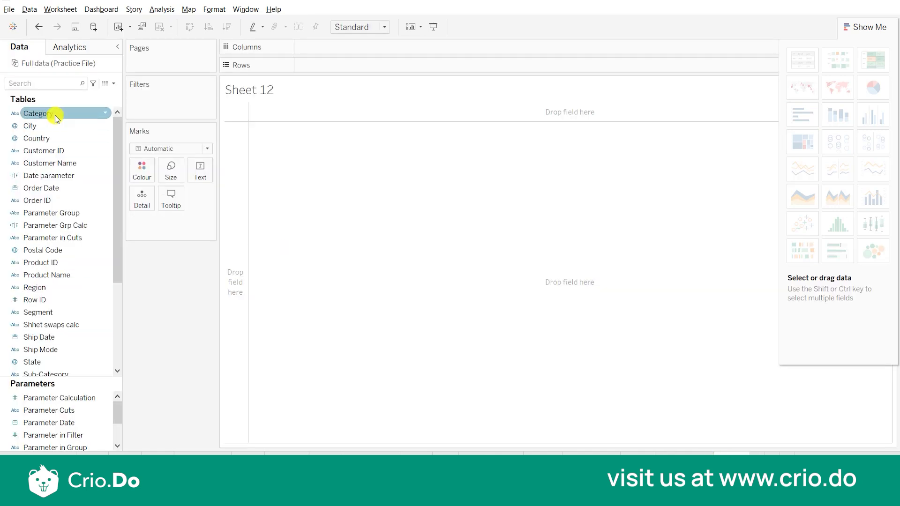
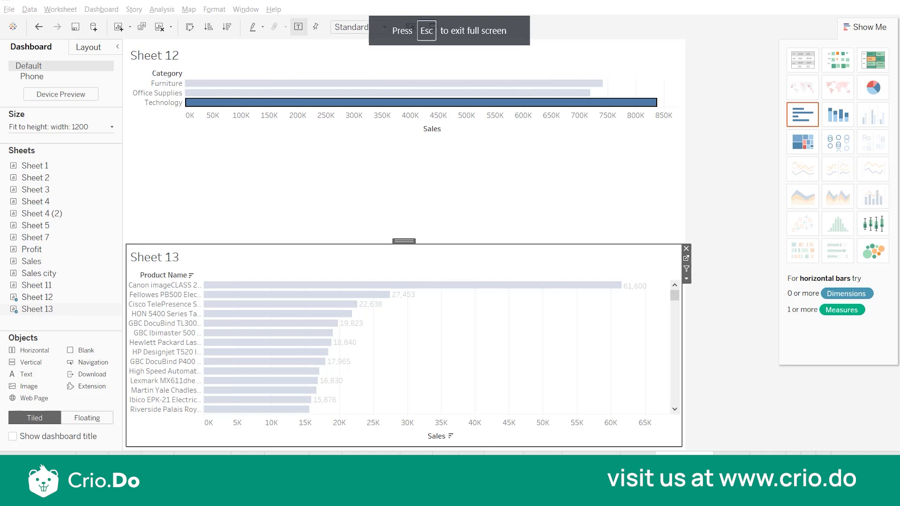
Step: Place Category ahead of Product Name on the rows of Sheet 13 and return to the dashboard
key("ctrl+z")
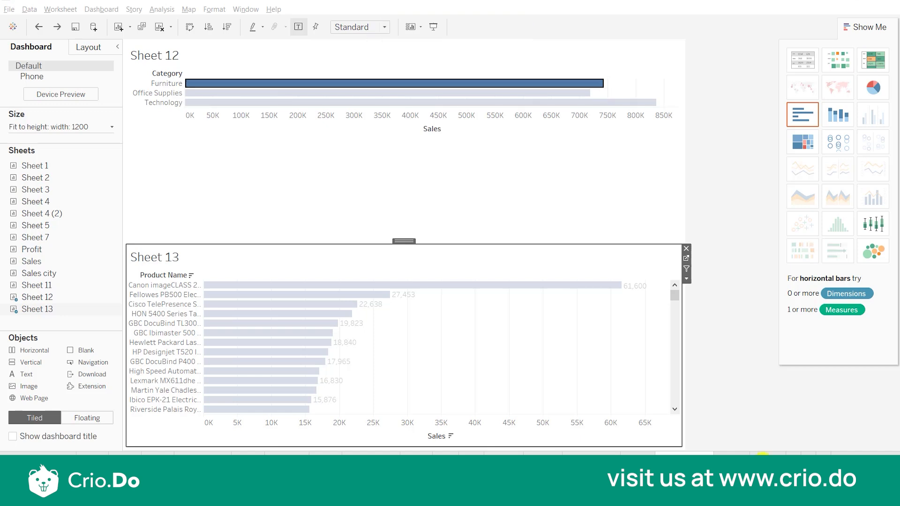
left_click(686, 258)
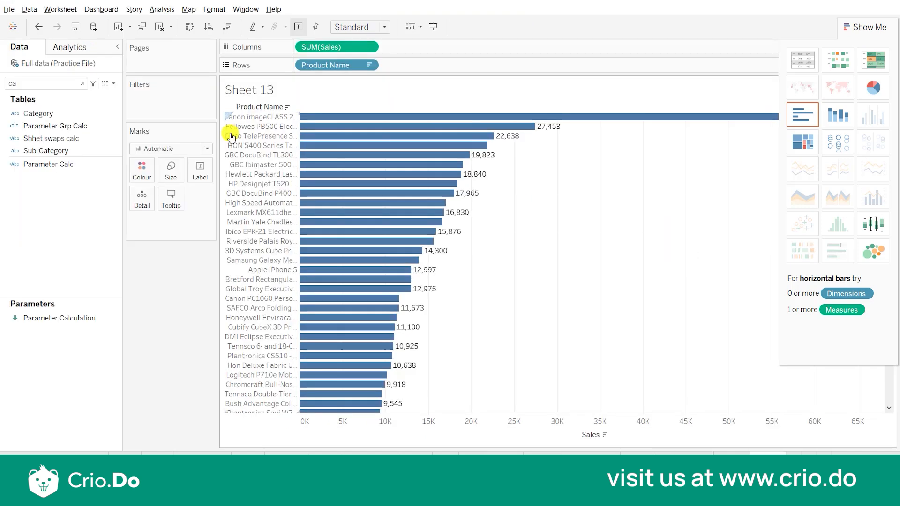
left_click(61, 140)
left_click_drag(38, 113, 297, 64)
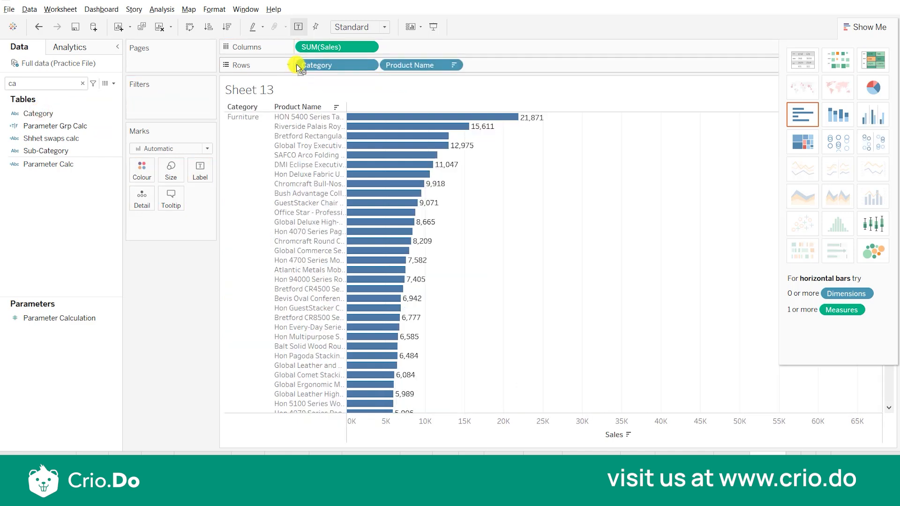
left_click(685, 454)
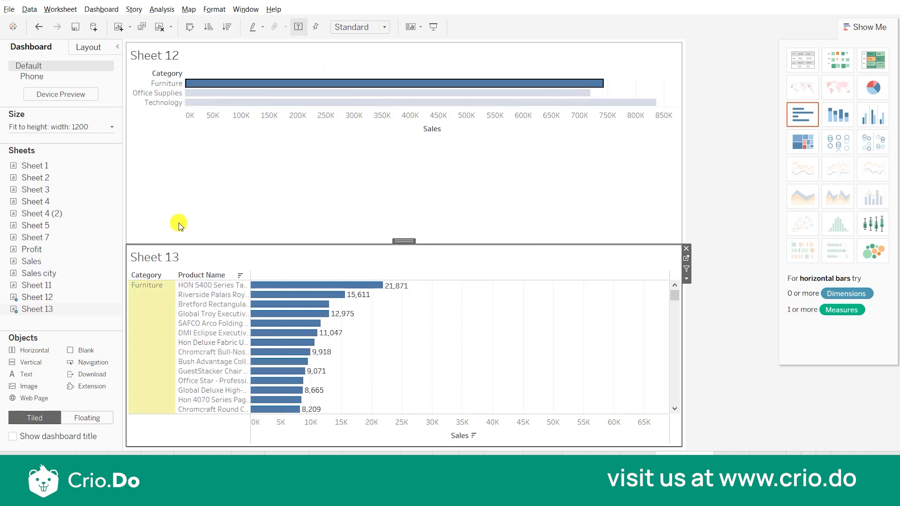
Step: Test the highlight action on Sheet 13 by selecting Furniture and Office Supplies bars in Sheet 12, and clear the selection
left_click_drag(673, 295, 671, 269)
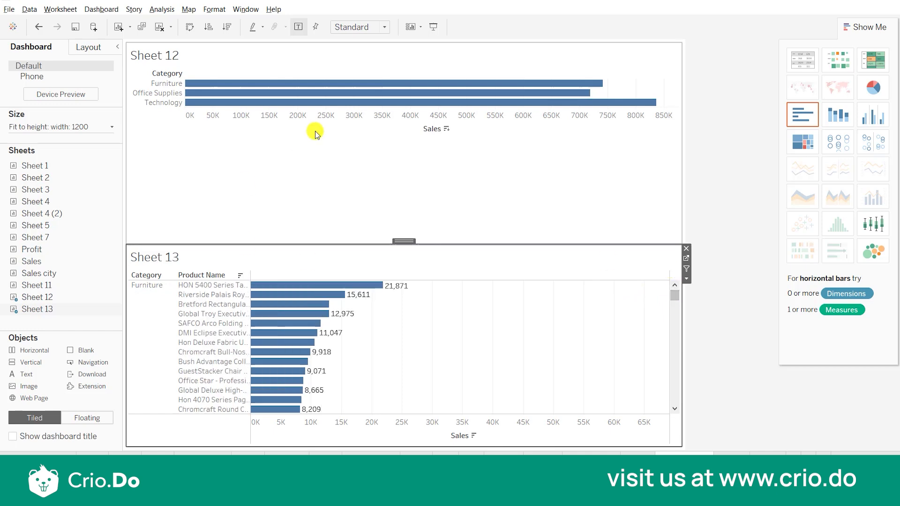
left_click(317, 82)
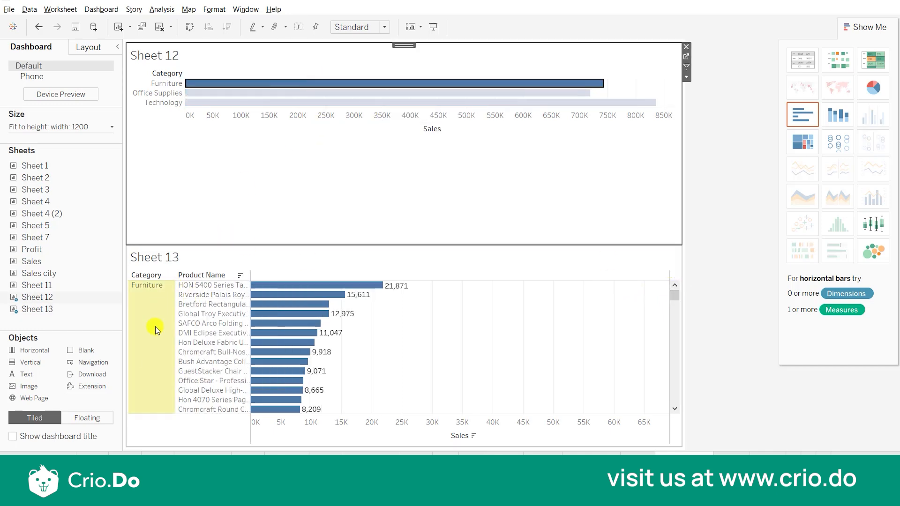
left_click(272, 95)
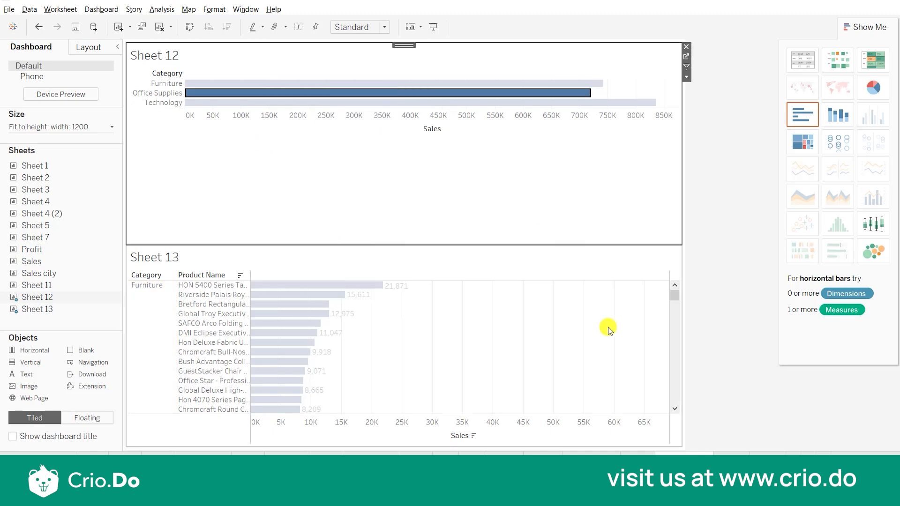
left_click_drag(677, 296, 686, 278)
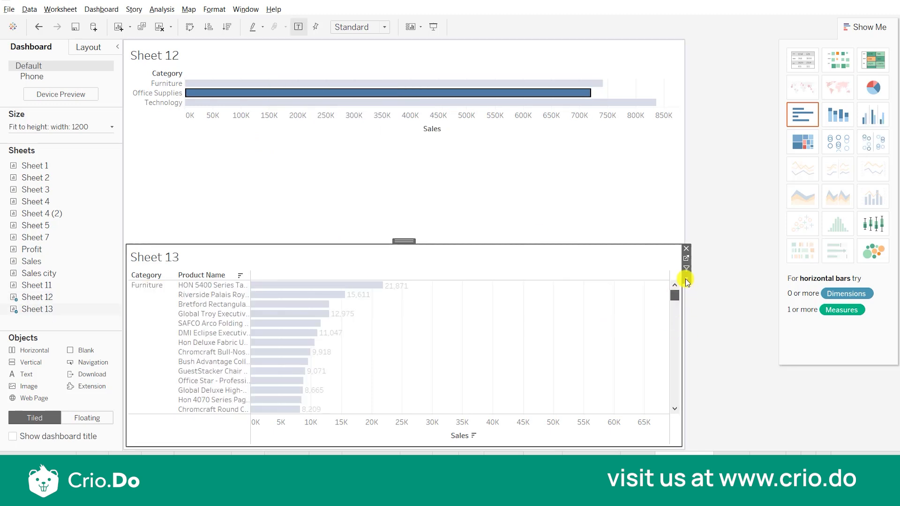
left_click(520, 94)
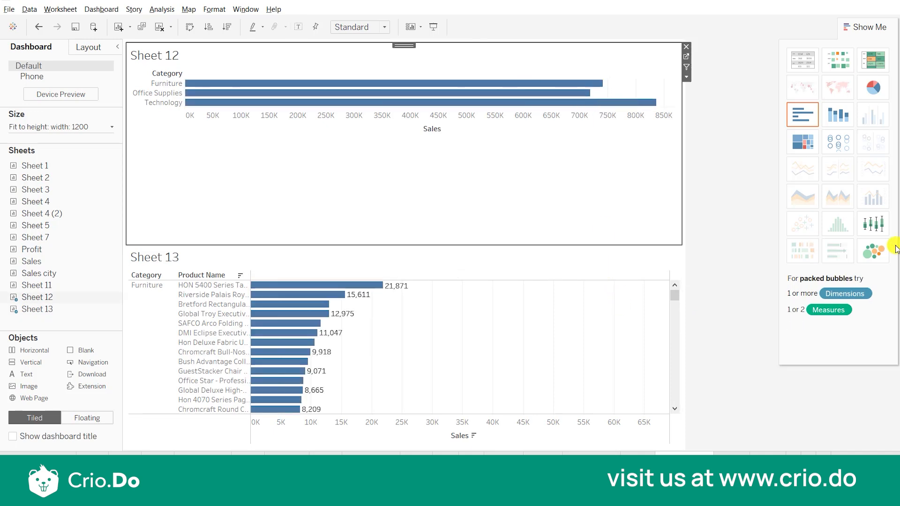
Step: Change the Sheet 13 chart on the dashboard to packed bubbles
left_click(604, 257)
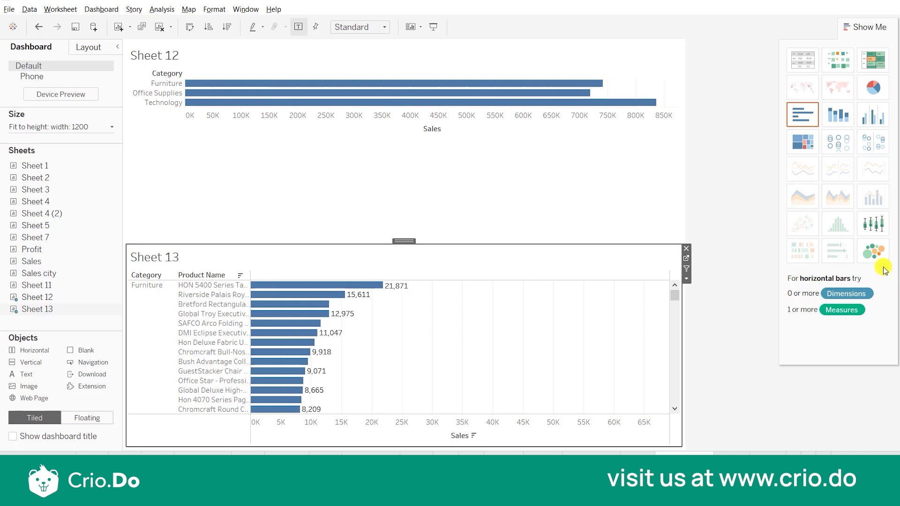
left_click(874, 254)
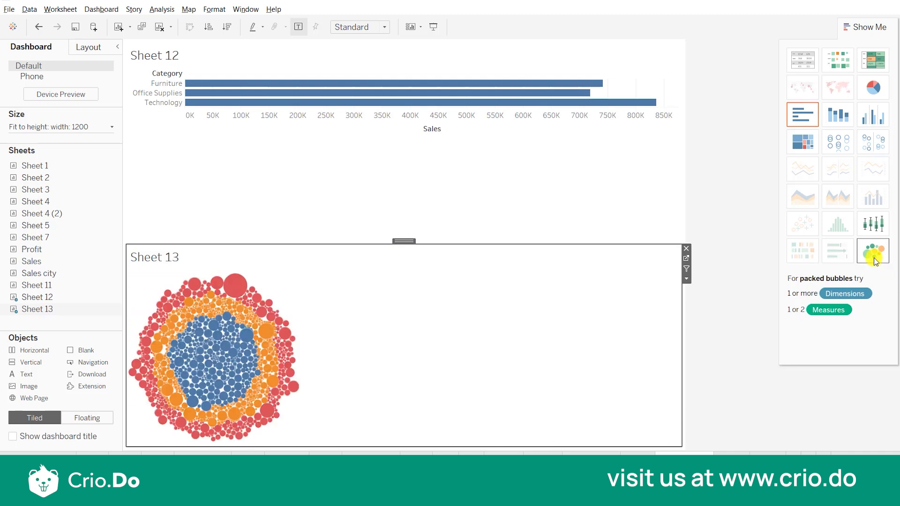
Step: Test the highlight on the bubble chart by selecting the Furniture, Office Supplies and Technology categories in Sheet 12, clearing the selection at the end
left_click(167, 84)
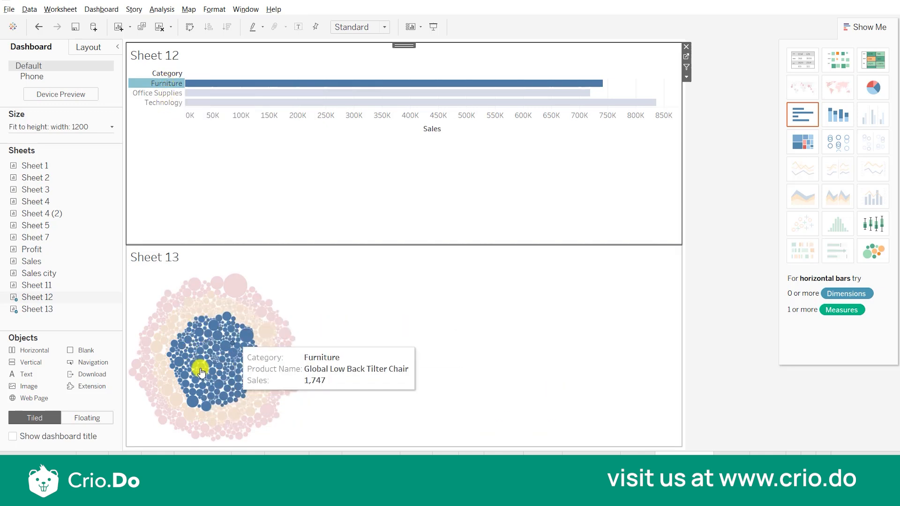
left_click(169, 93)
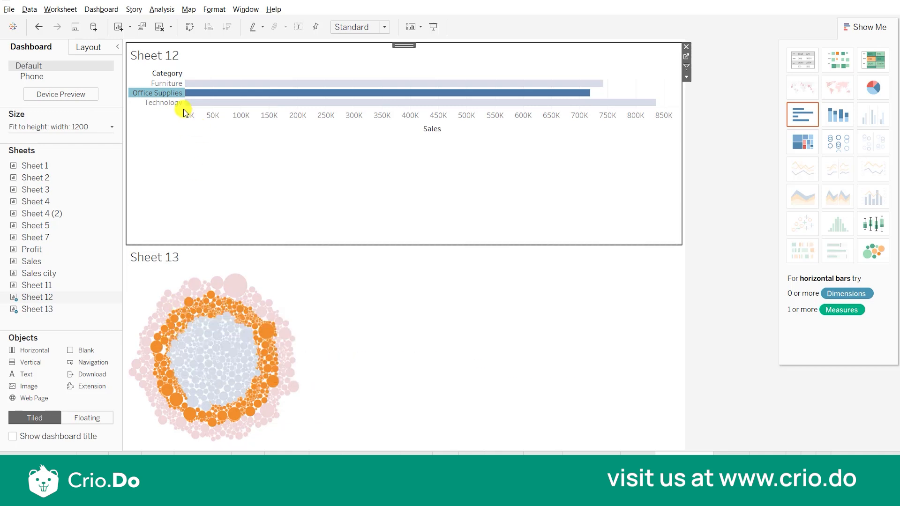
left_click(171, 93)
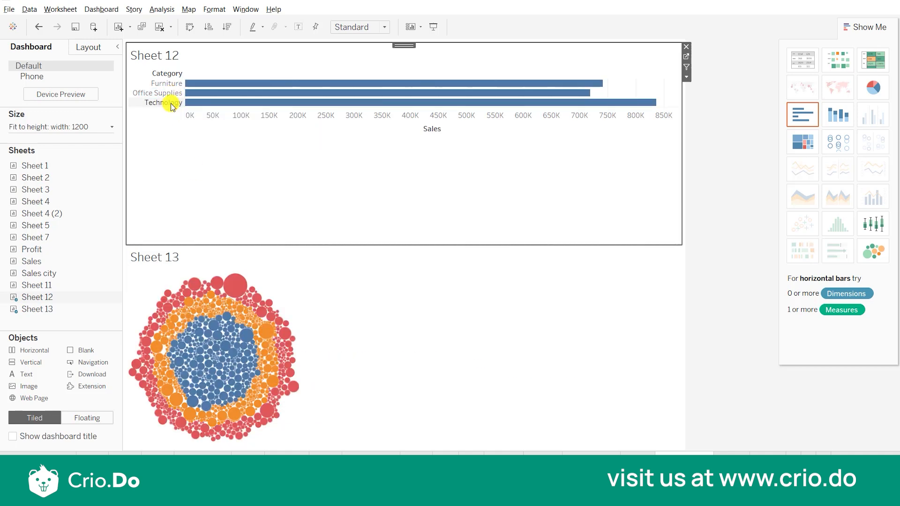
left_click(172, 104)
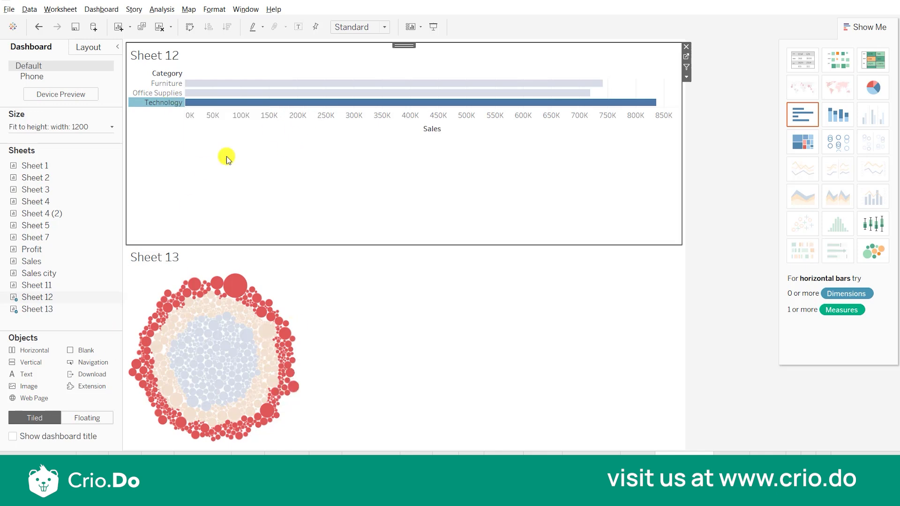
left_click(162, 102)
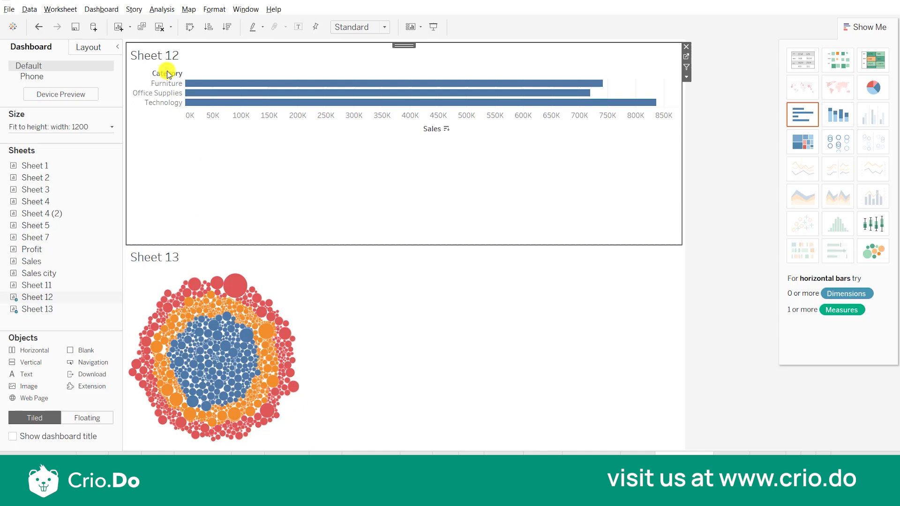
left_click(164, 94)
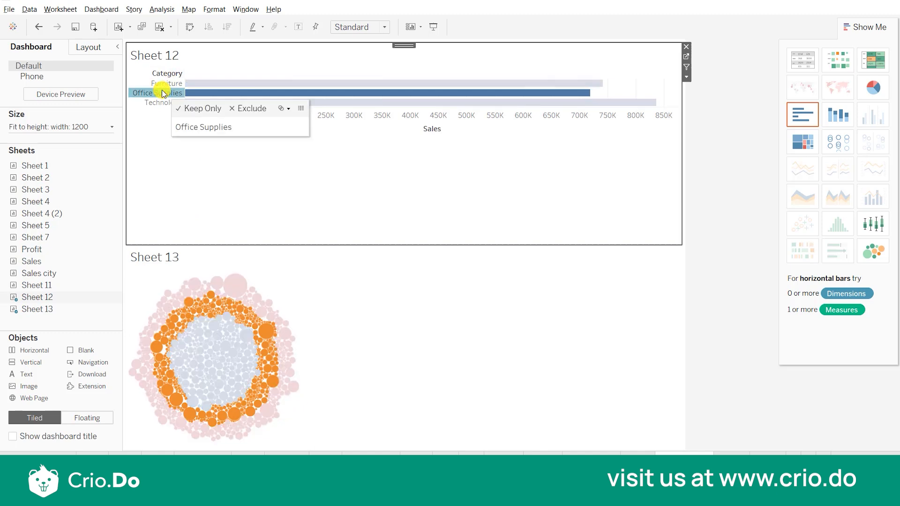
left_click(164, 93)
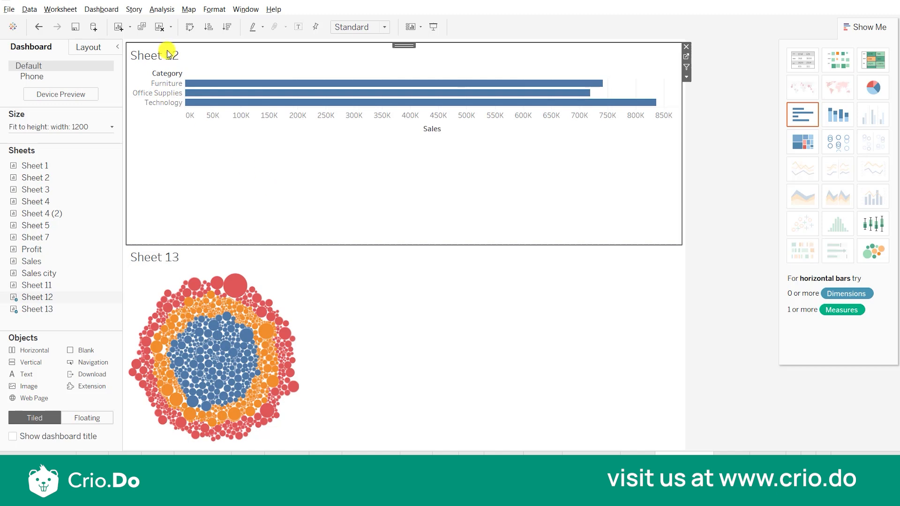
Step: Add a Go to URL action to Dashboard 4 with only Sheet 12 as its source sheet
left_click(115, 10)
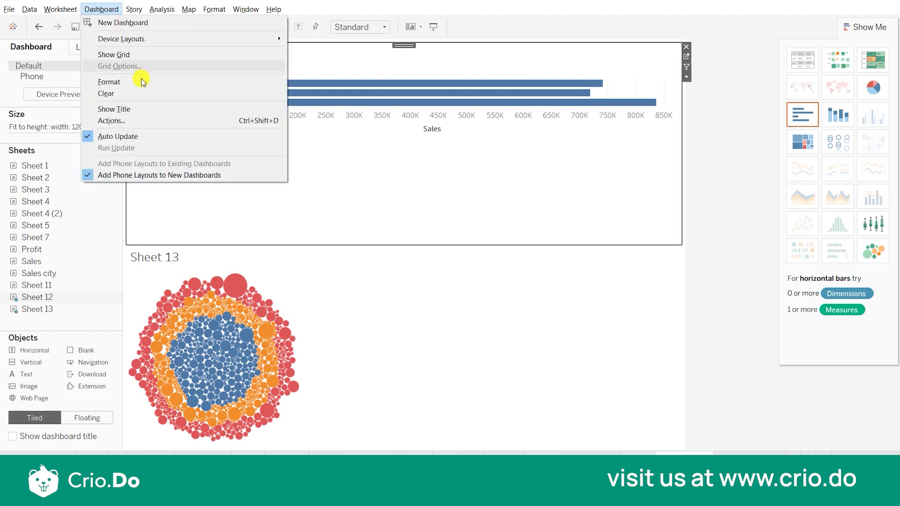
left_click(145, 122)
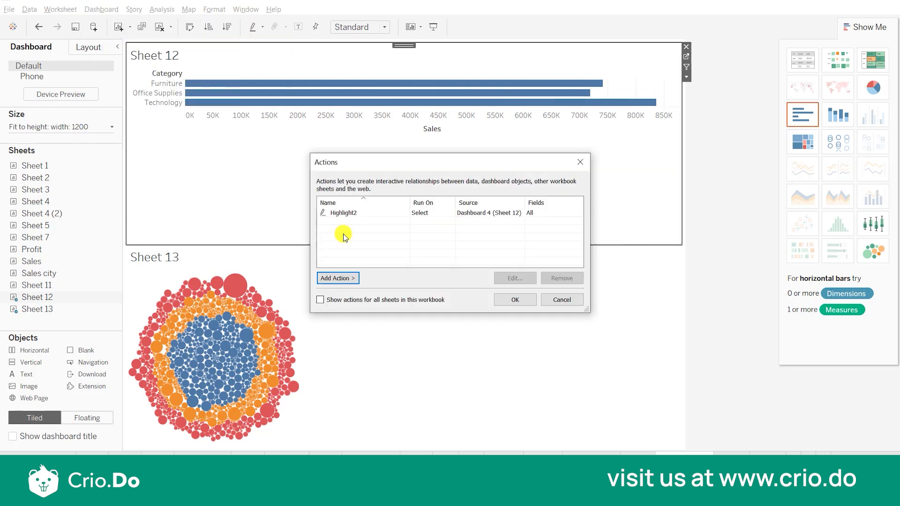
left_click(339, 279)
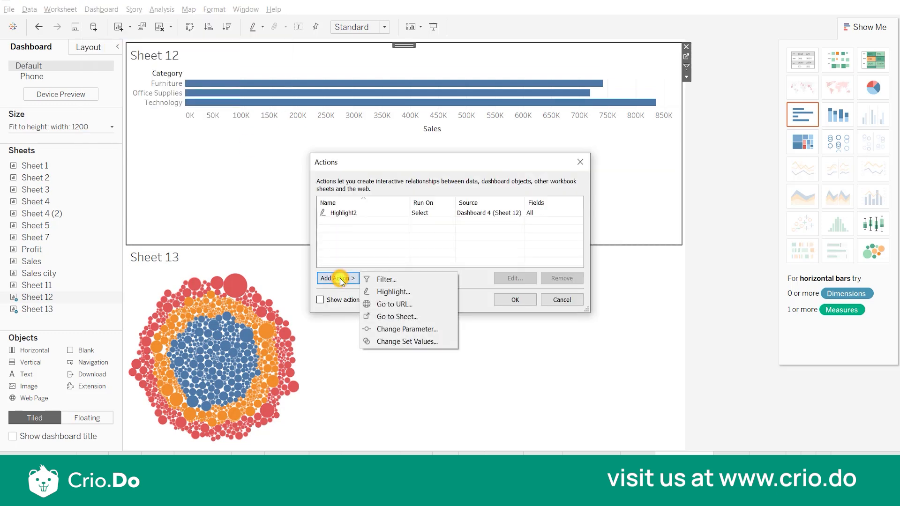
left_click(390, 306)
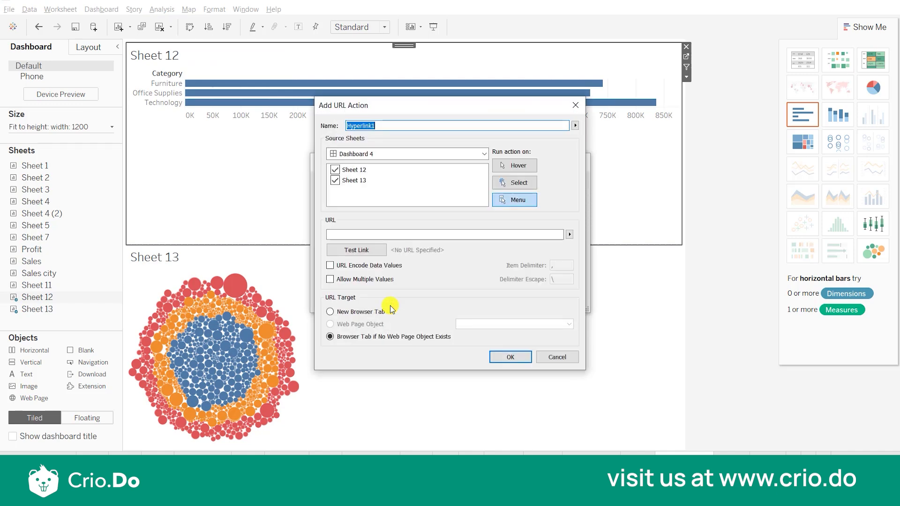
left_click(372, 233)
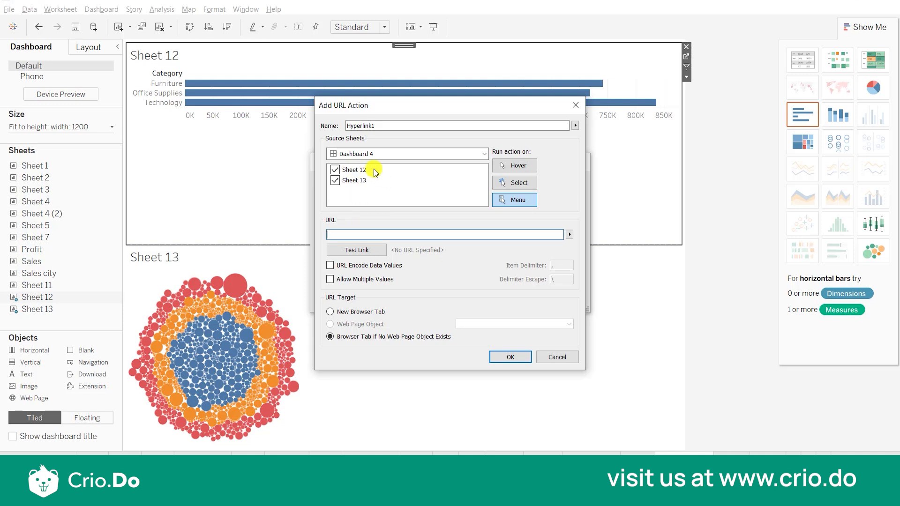
left_click(335, 181)
left_click(357, 232)
type("www.")
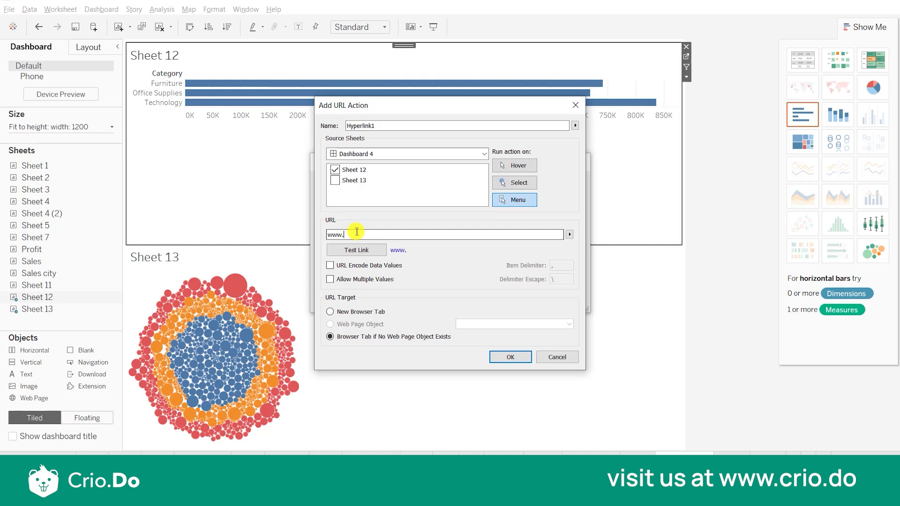
key("alt+Tab")
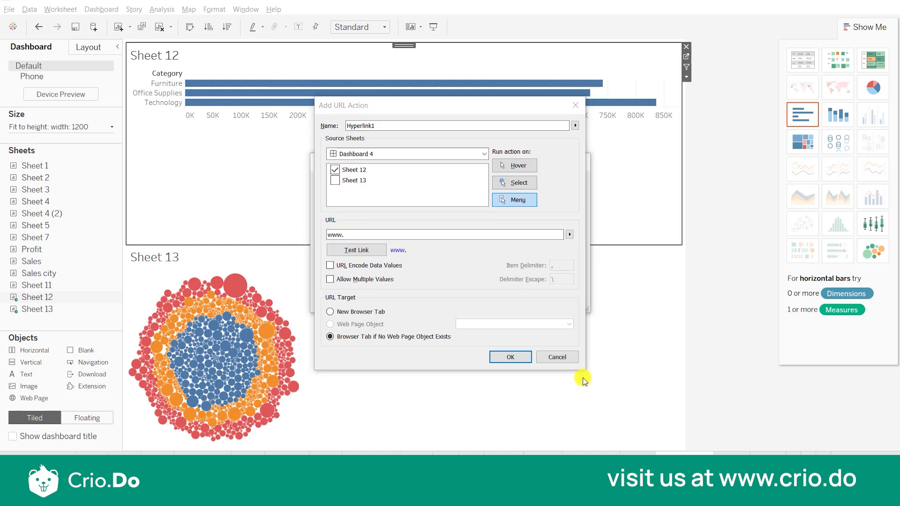
left_click(359, 234)
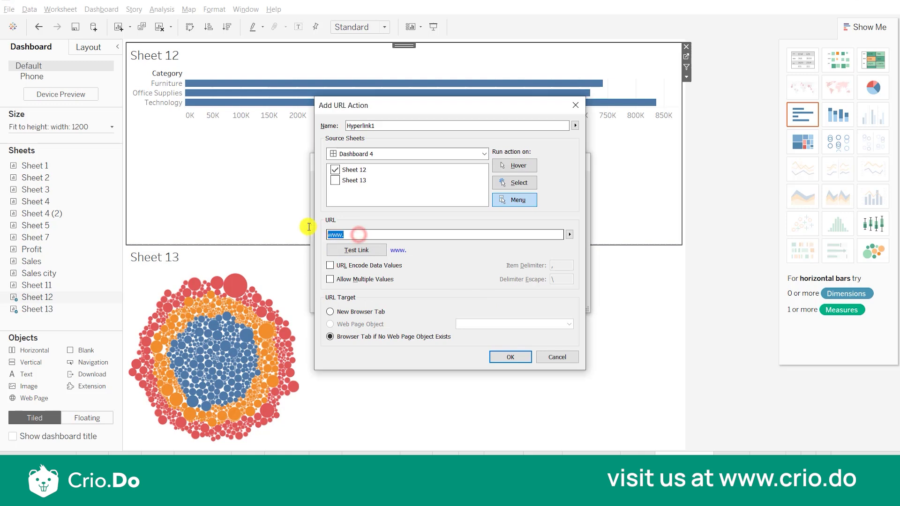
type("https://google.com/")
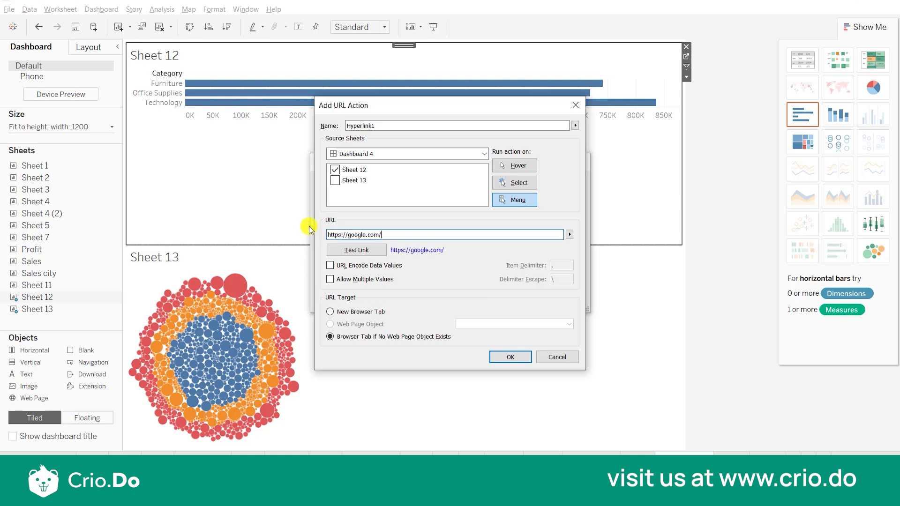
left_click(513, 357)
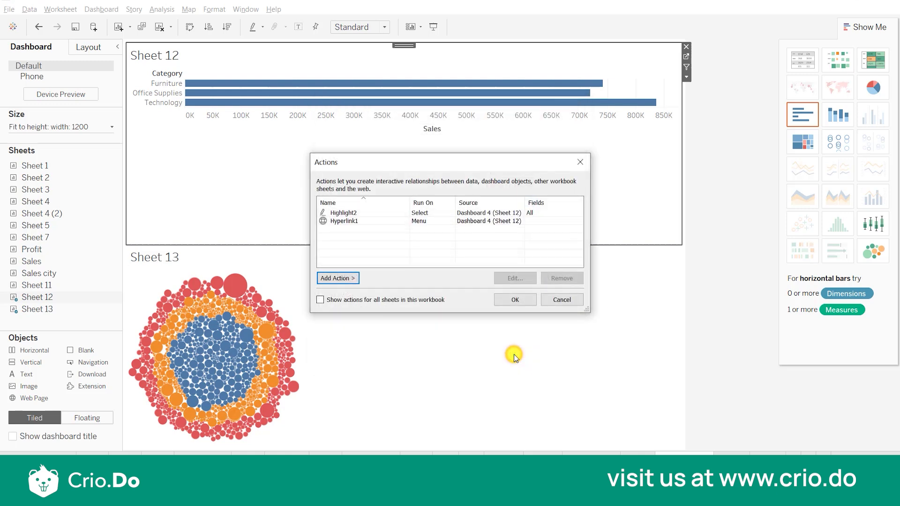
Step: Change the Hyperlink1 action to run on Select and apply the dashboard actions
left_click(471, 223)
left_click(511, 283)
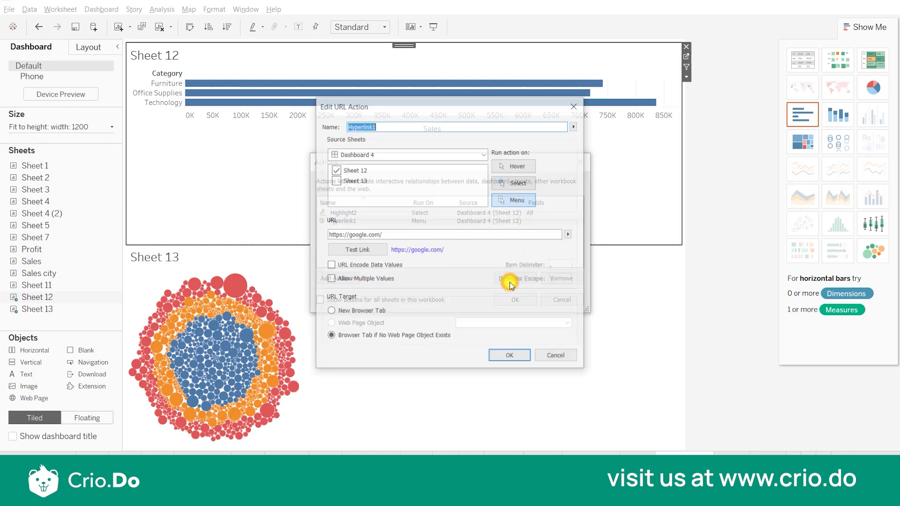
left_click(520, 187)
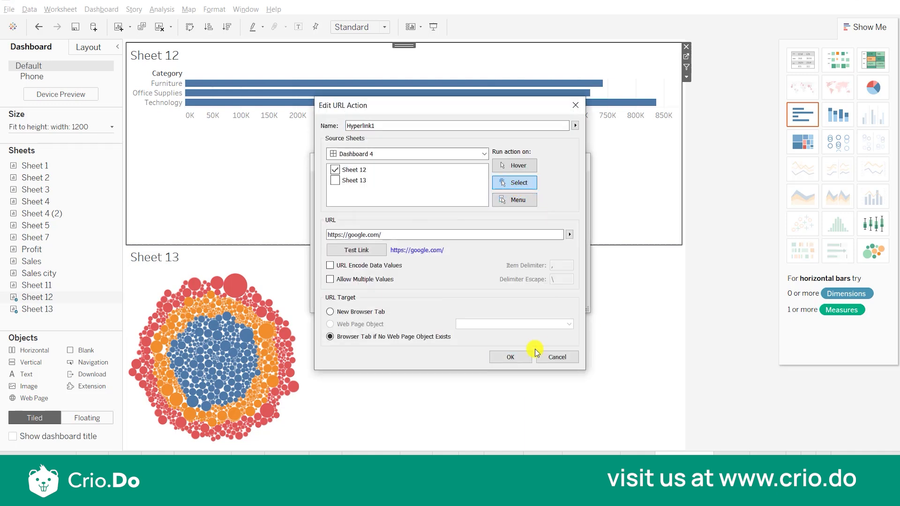
left_click(519, 357)
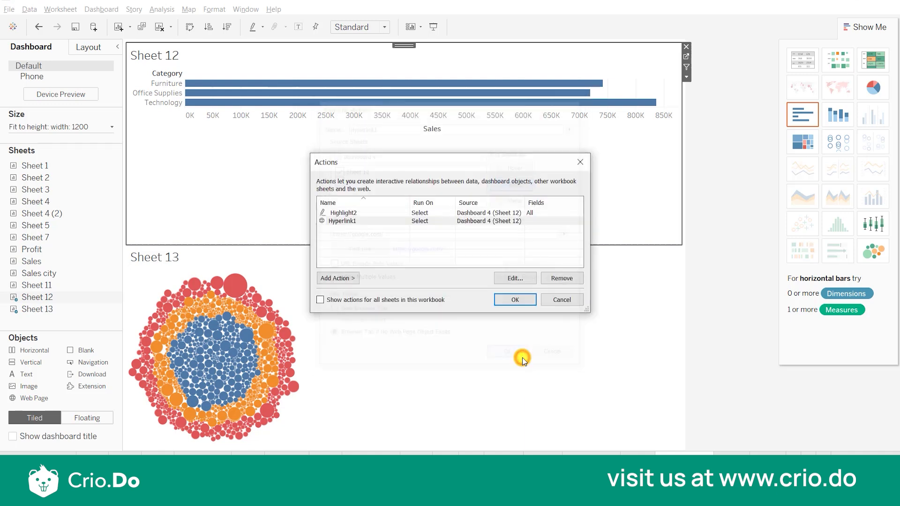
left_click(515, 300)
Step: Test the URL action by selecting the Furniture bar in Sheet 12, and clear the selection
left_click(227, 88)
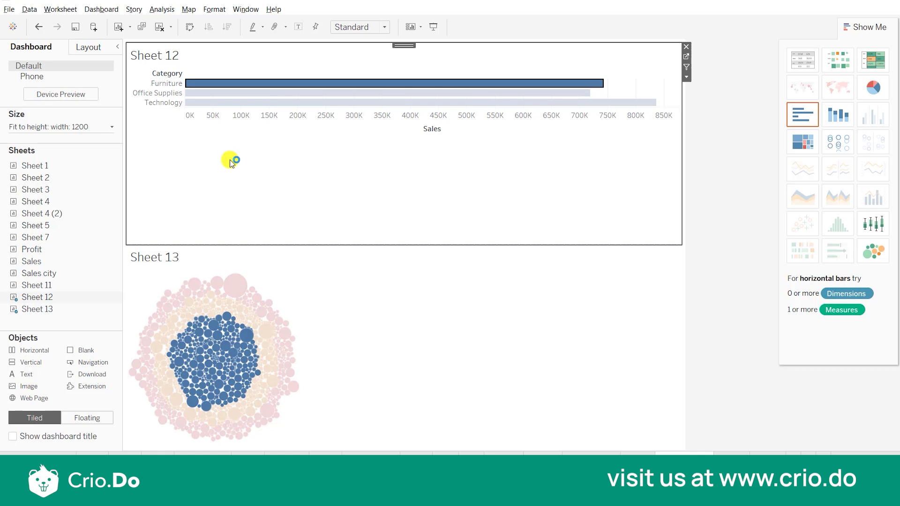
left_click(230, 159)
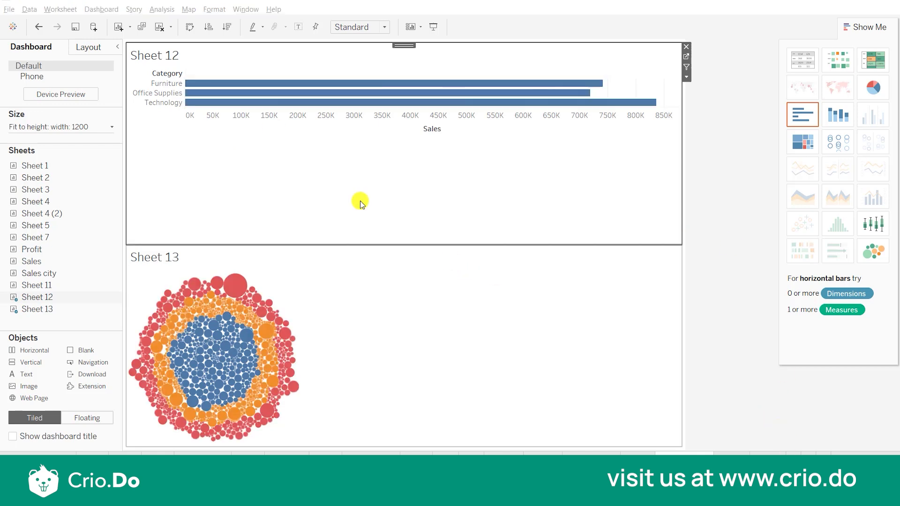
mouse_move(202, 89)
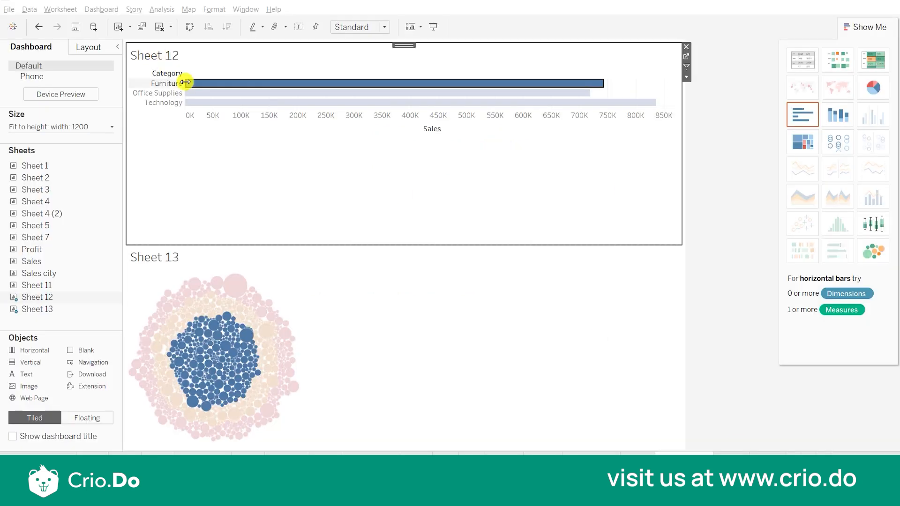
left_click(192, 84)
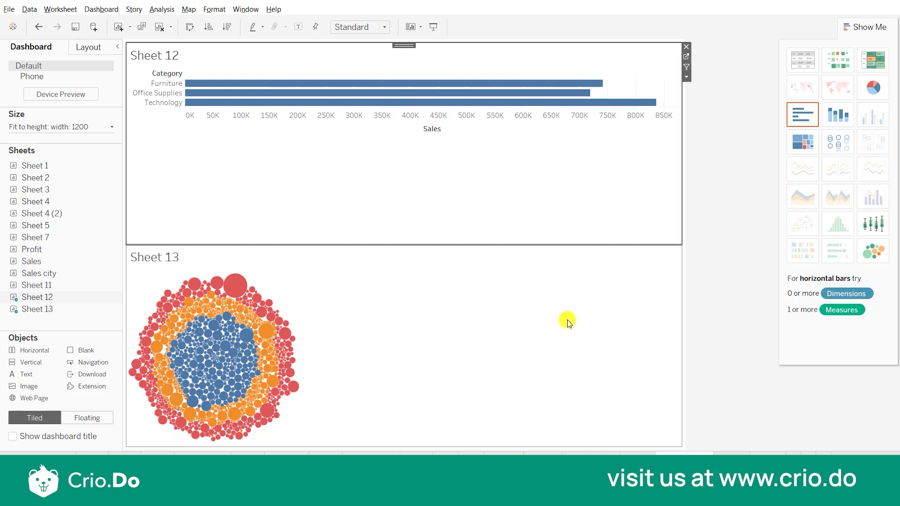
left_click(716, 313)
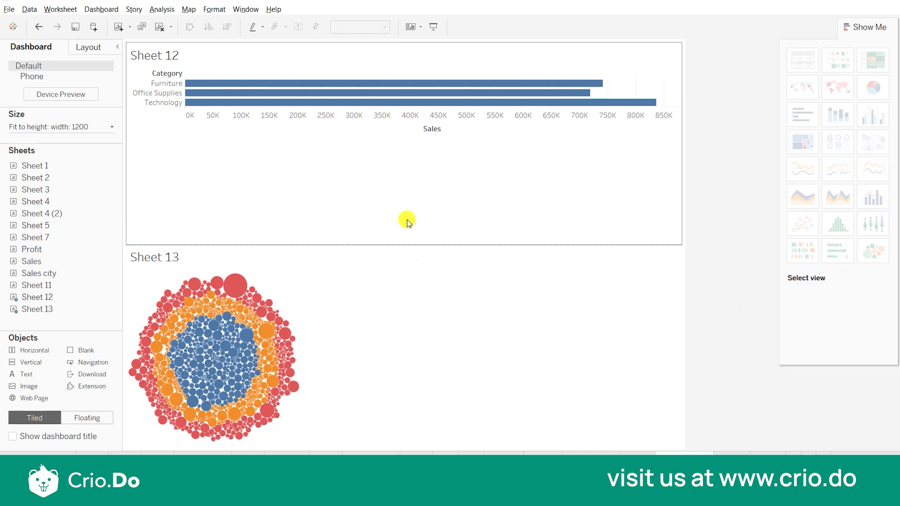
left_click(102, 10)
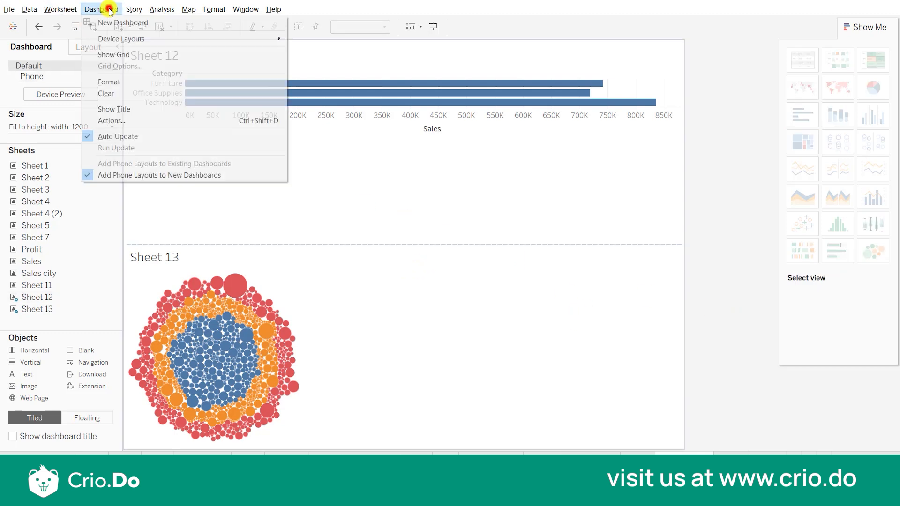
left_click(146, 123)
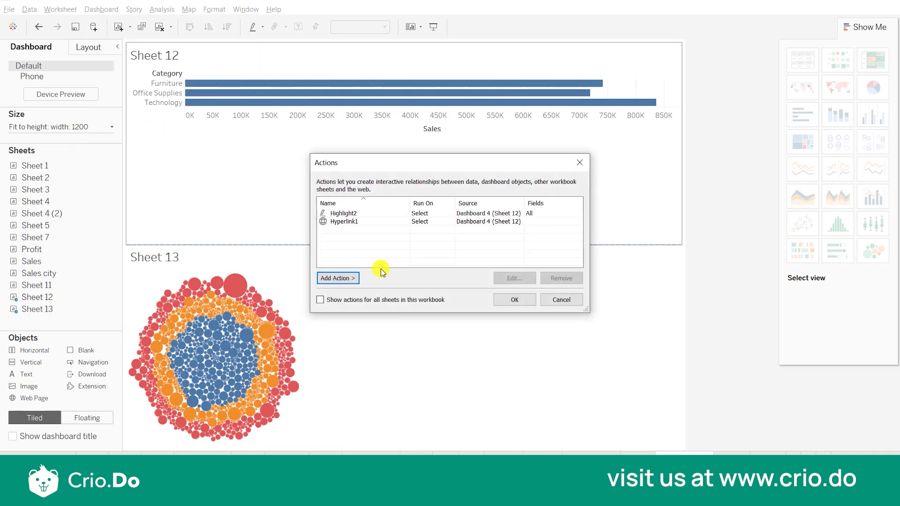
left_click(333, 278)
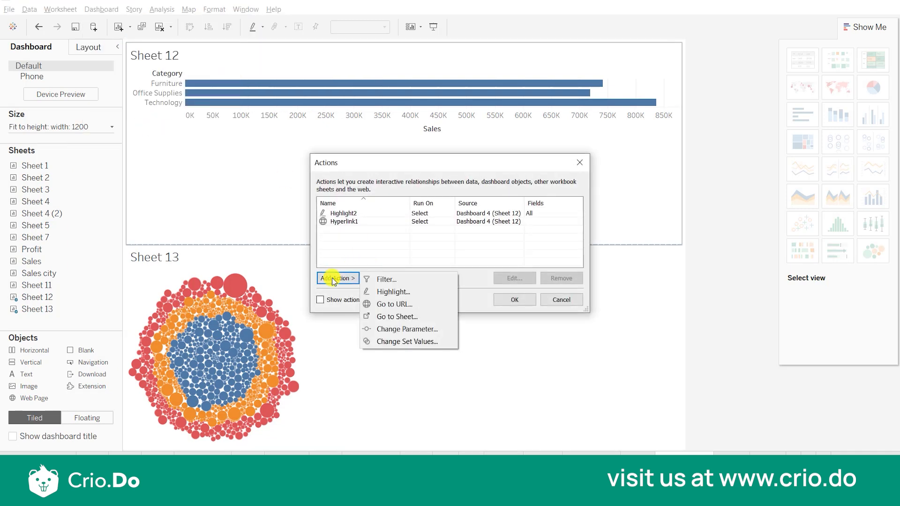
left_click(398, 317)
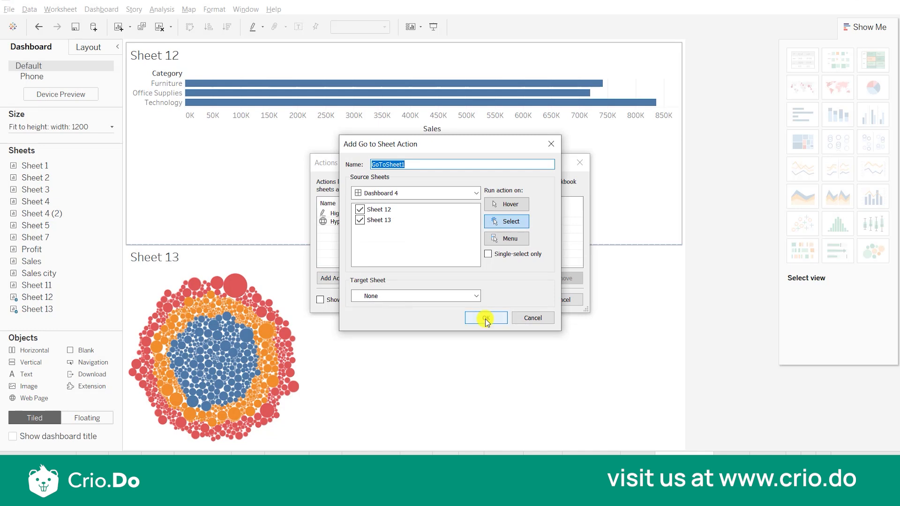
left_click(528, 318)
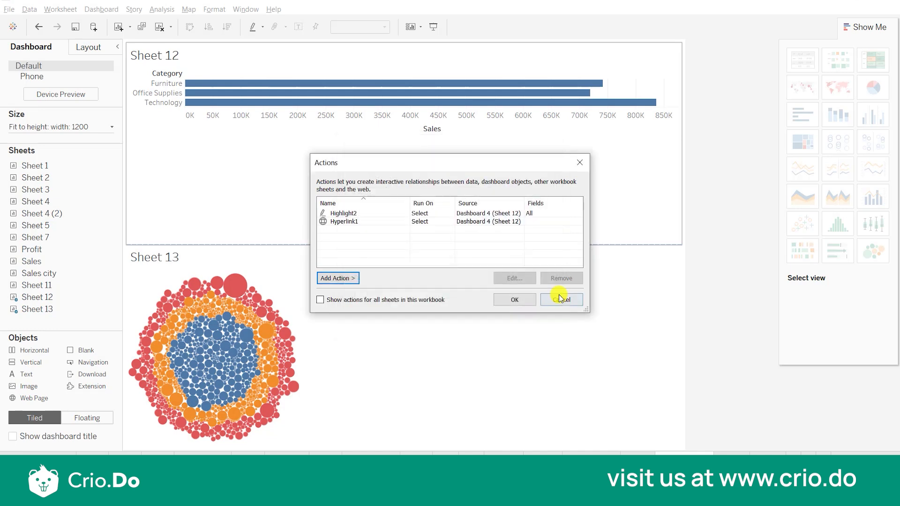
left_click(560, 300)
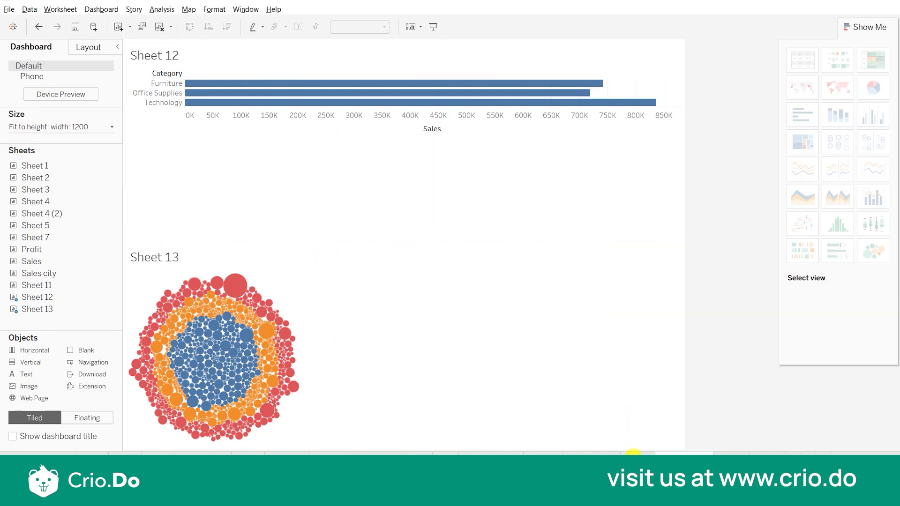
Step: Open the Sheet 12 worksheet and start a new Go to Sheet action for it
left_click(734, 453)
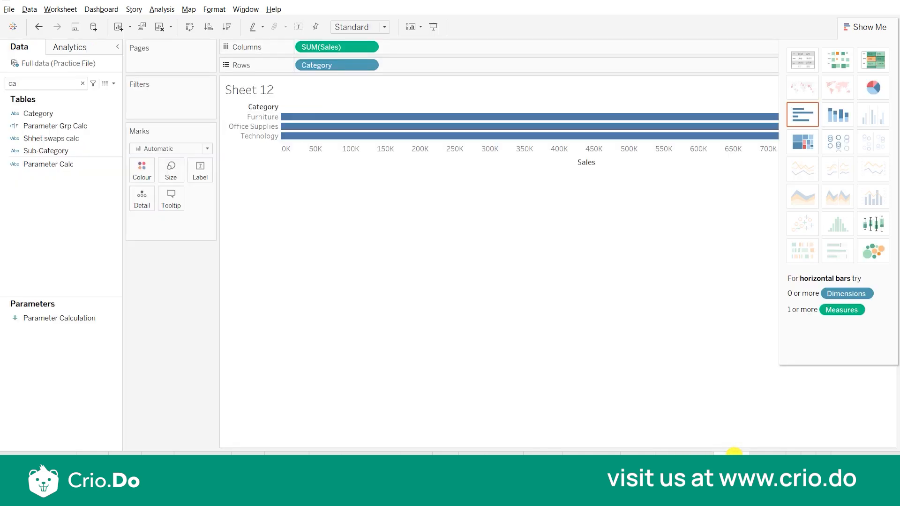
left_click(66, 15)
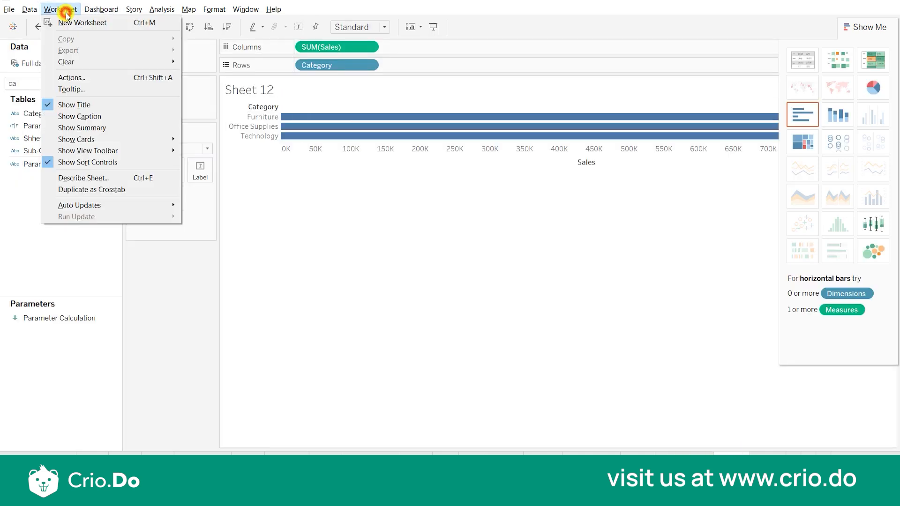
left_click(79, 80)
left_click(336, 278)
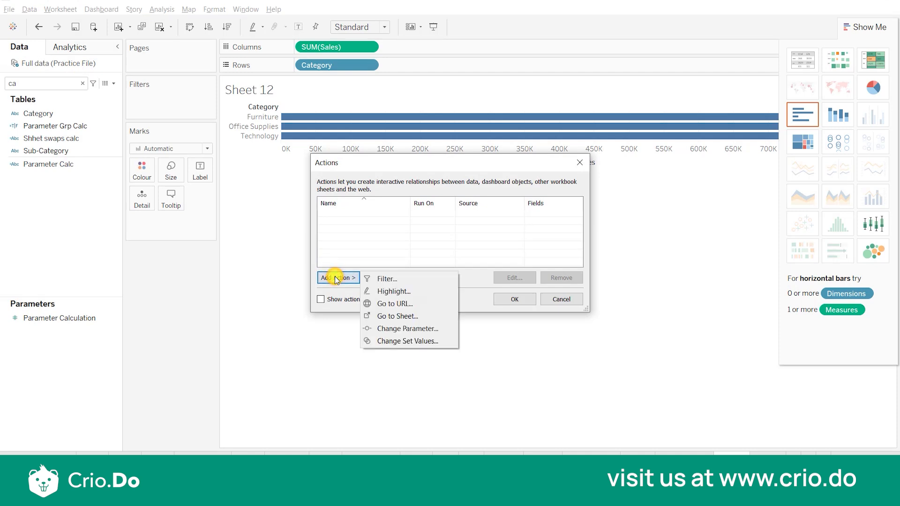
left_click(383, 317)
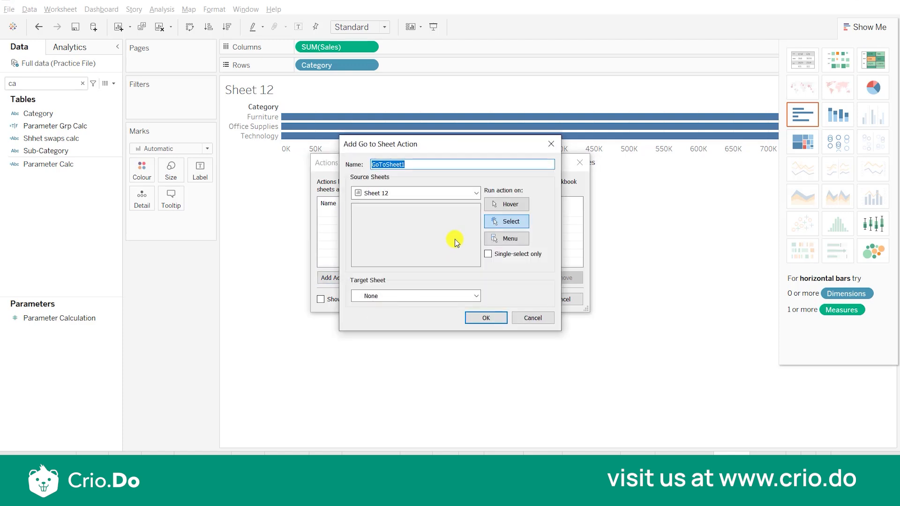
Step: Define the Go to Sheet action with Sheet 12 as source and Sheet 13 as target, and apply it
left_click(383, 193)
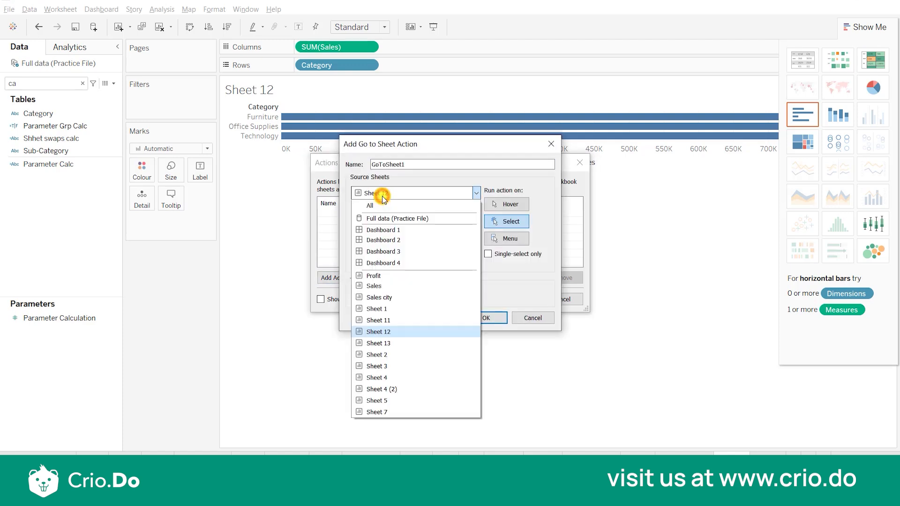
left_click(393, 332)
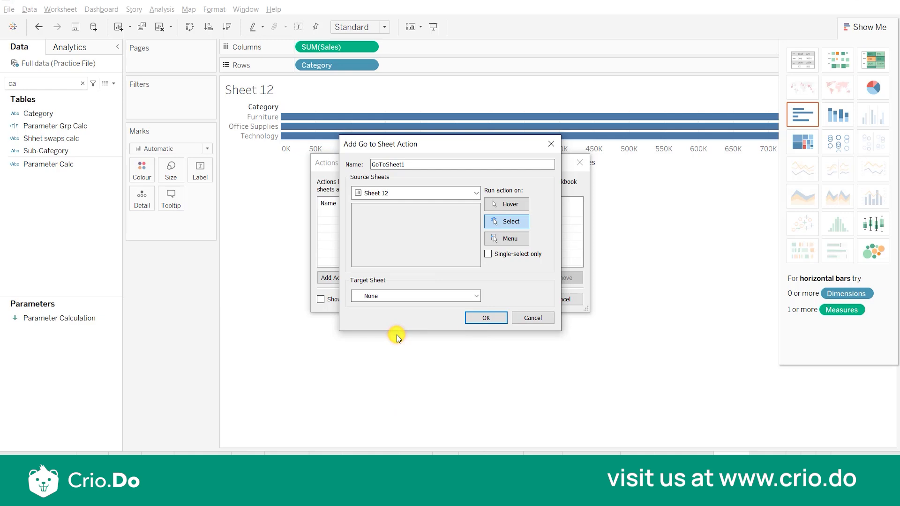
left_click(378, 296)
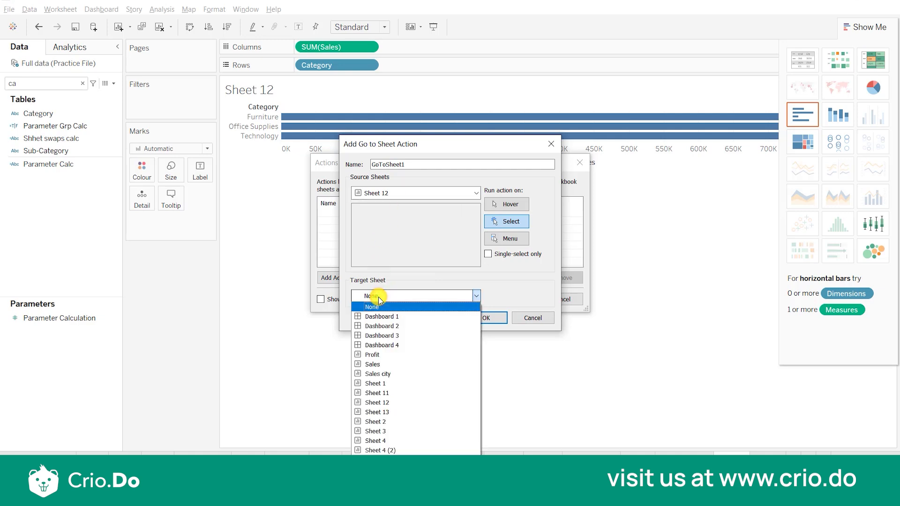
left_click(388, 412)
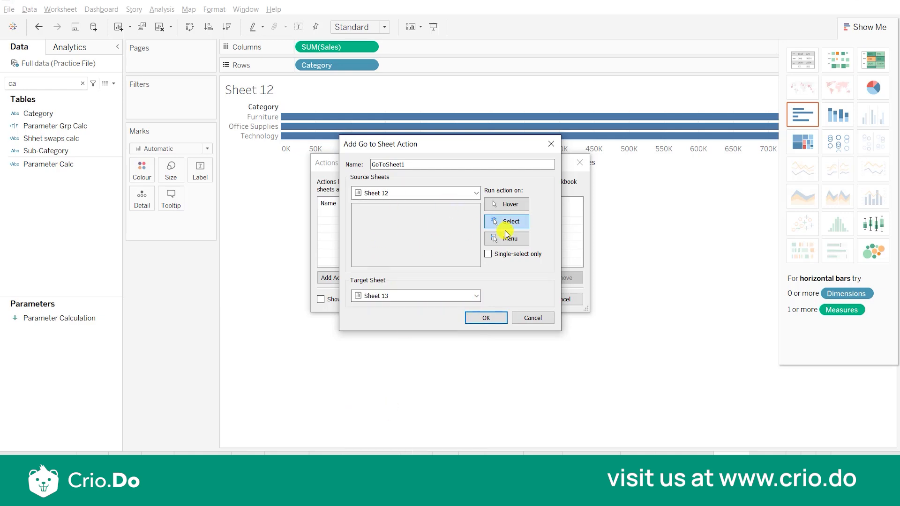
left_click(493, 320)
left_click(524, 299)
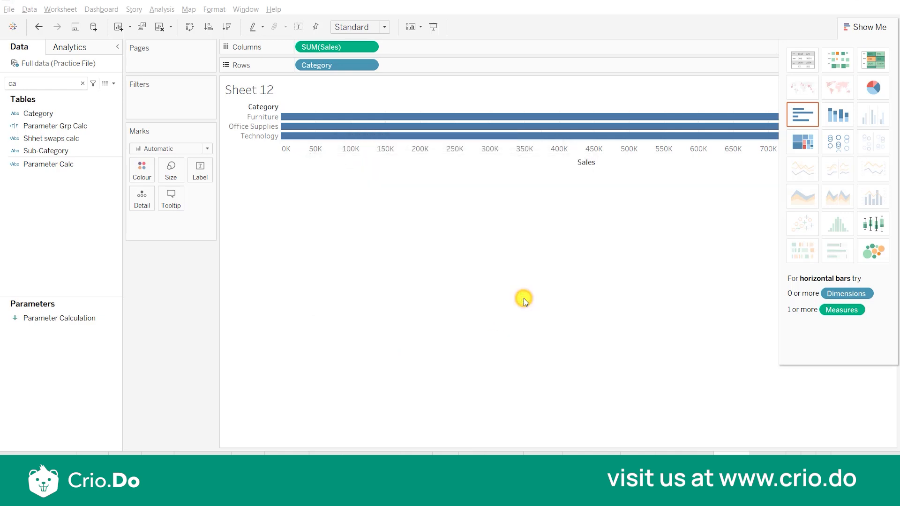
Step: Test the Go to Sheet action by selecting the Technology bar in Sheet 12
left_click(418, 137)
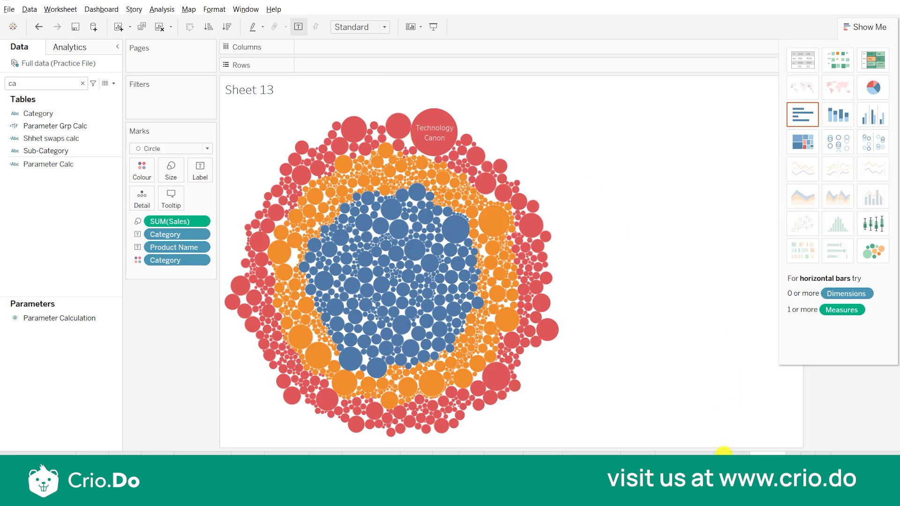
left_click(724, 454)
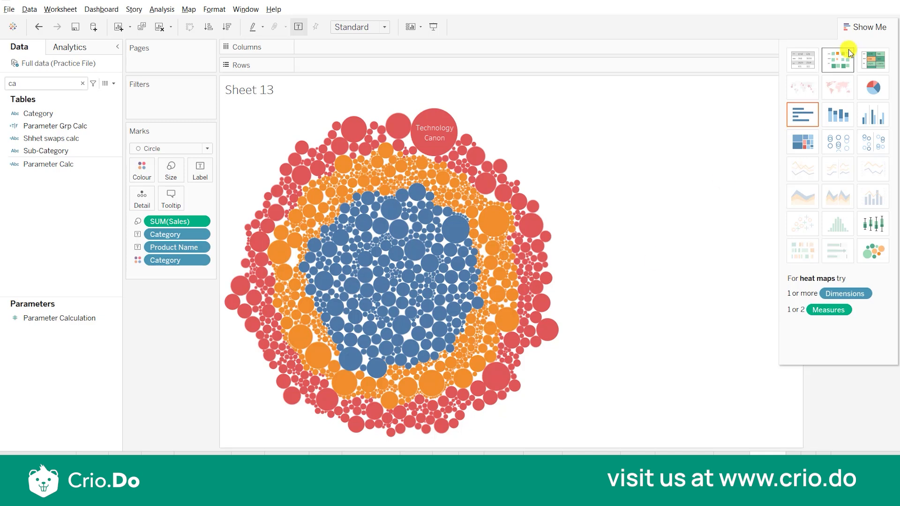
Step: Close the chart suggestions and review the actions of Sheet 13 and the action types that can be added
left_click(859, 32)
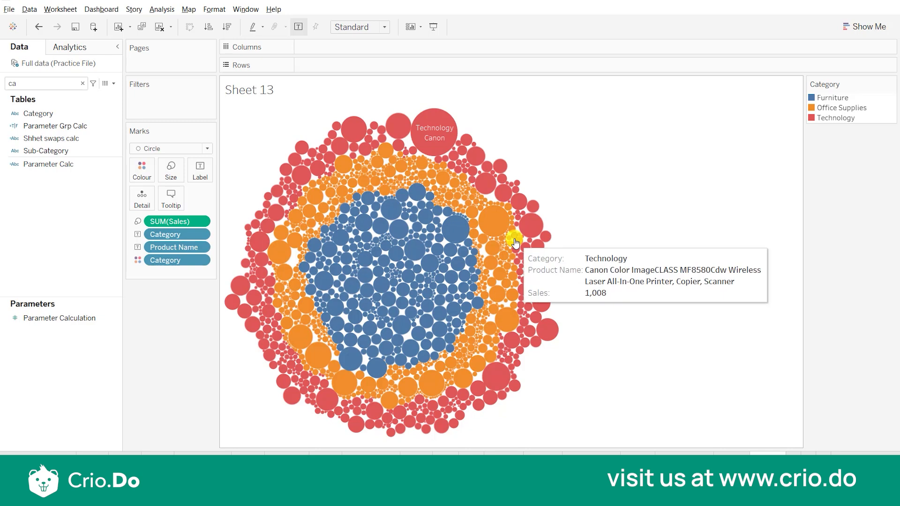
left_click(95, 14)
left_click(58, 11)
left_click(59, 10)
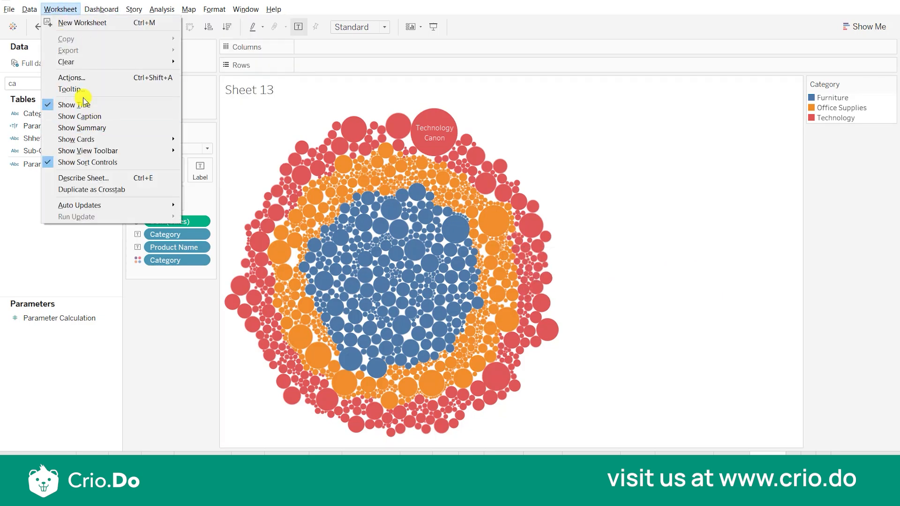
left_click(73, 78)
left_click(351, 280)
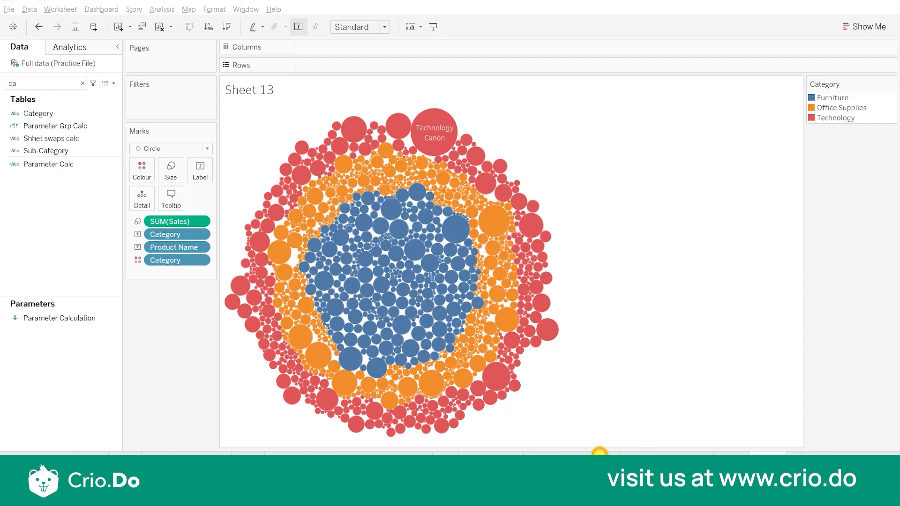
Step: Open the Dashboard 3 dashboard and remove its Highlight1 action
left_click(599, 452)
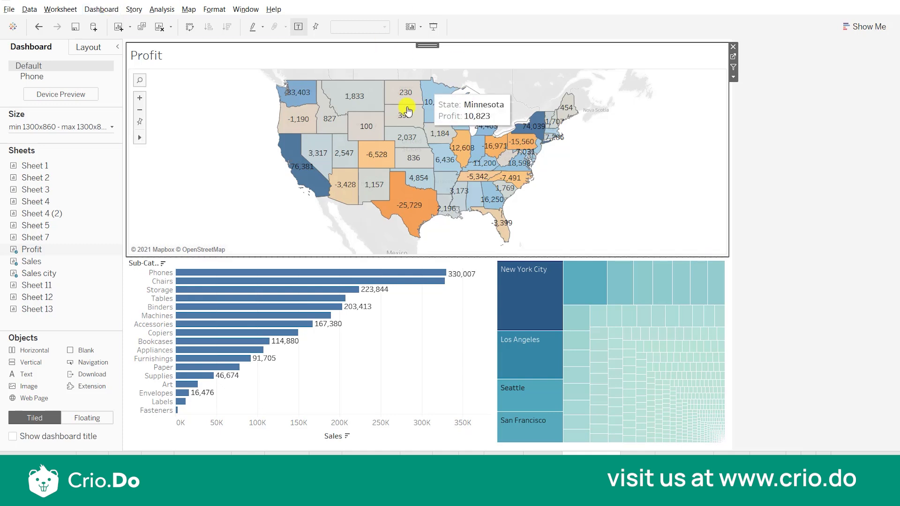
mouse_move(408, 121)
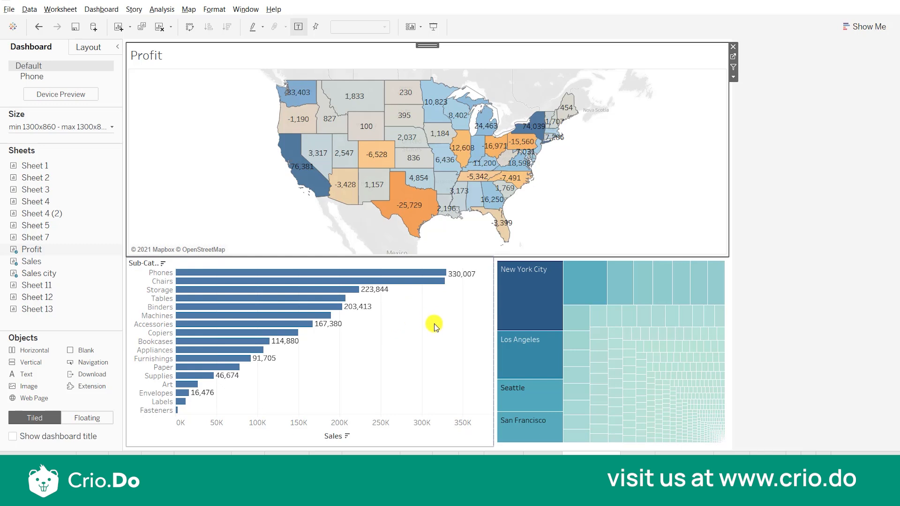
mouse_move(542, 299)
left_click(109, 9)
left_click(130, 122)
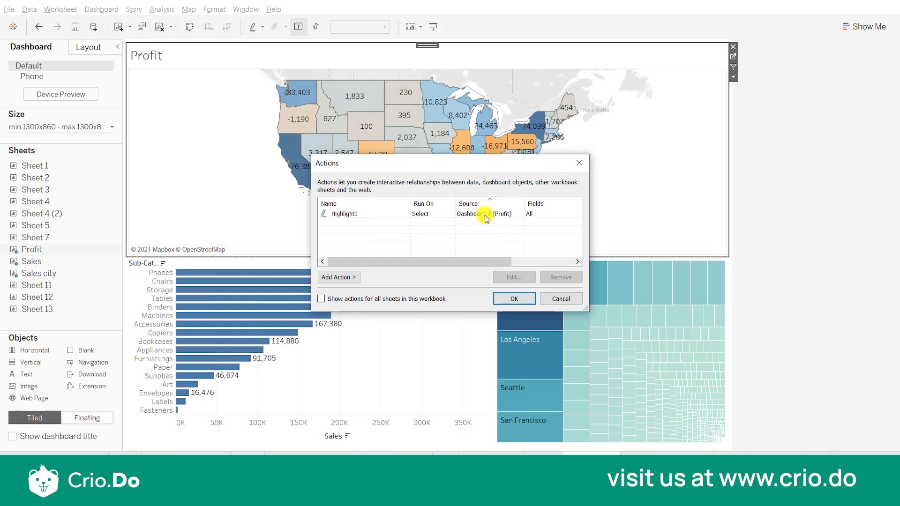
left_click(486, 215)
left_click(560, 277)
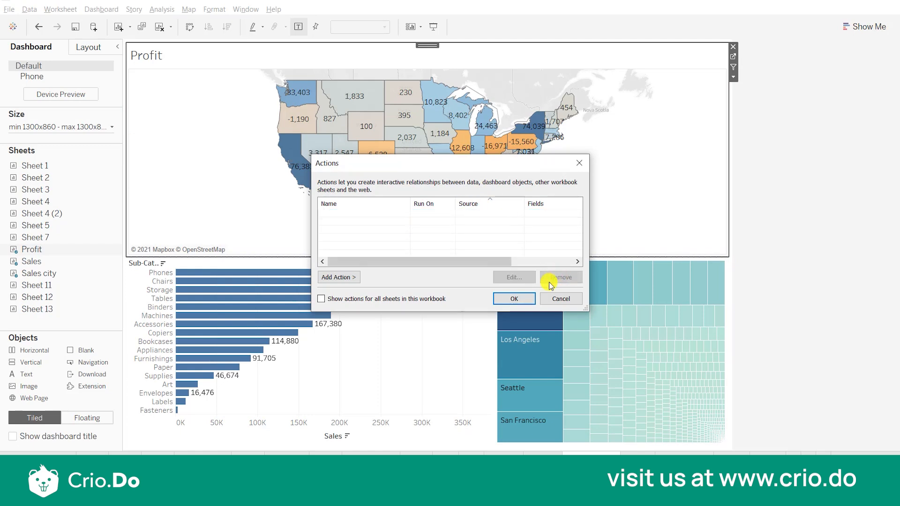
left_click(514, 299)
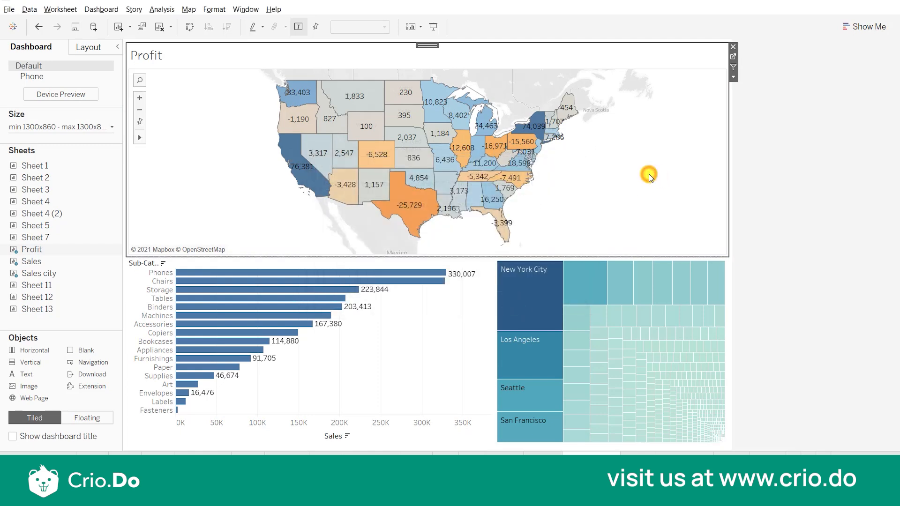
Step: Use the Profit map as a filter and set the Sales bar chart to ignore actions
left_click(733, 79)
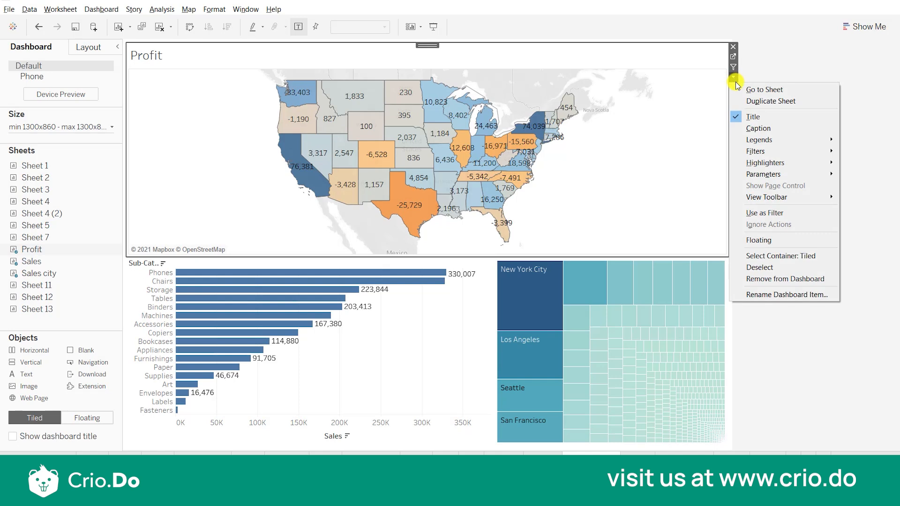
left_click(754, 216)
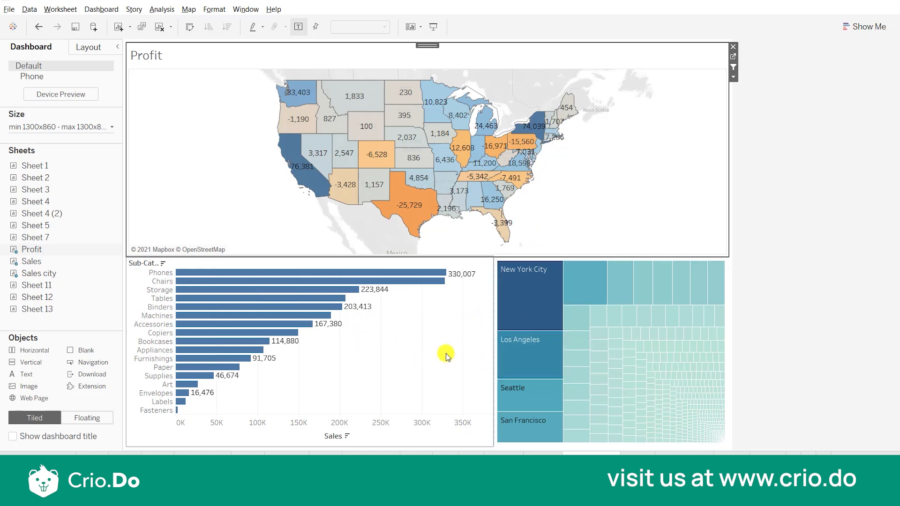
left_click(477, 329)
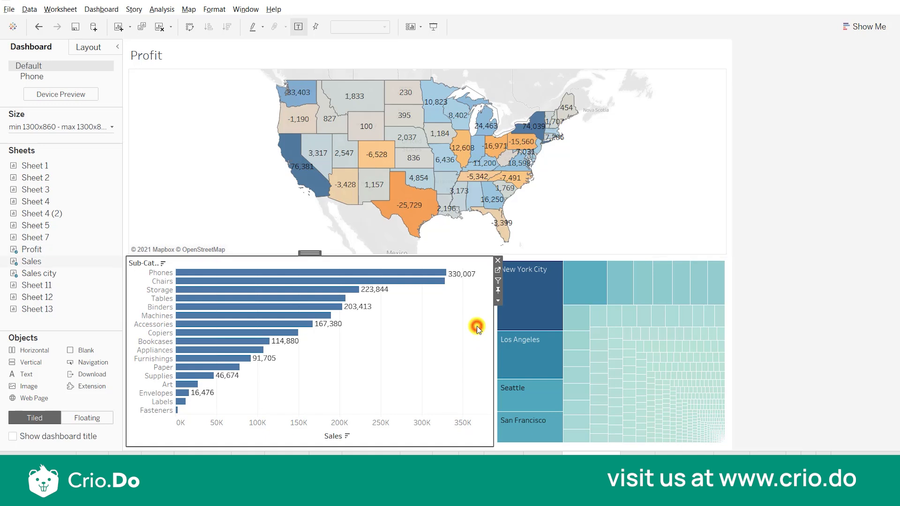
left_click(497, 302)
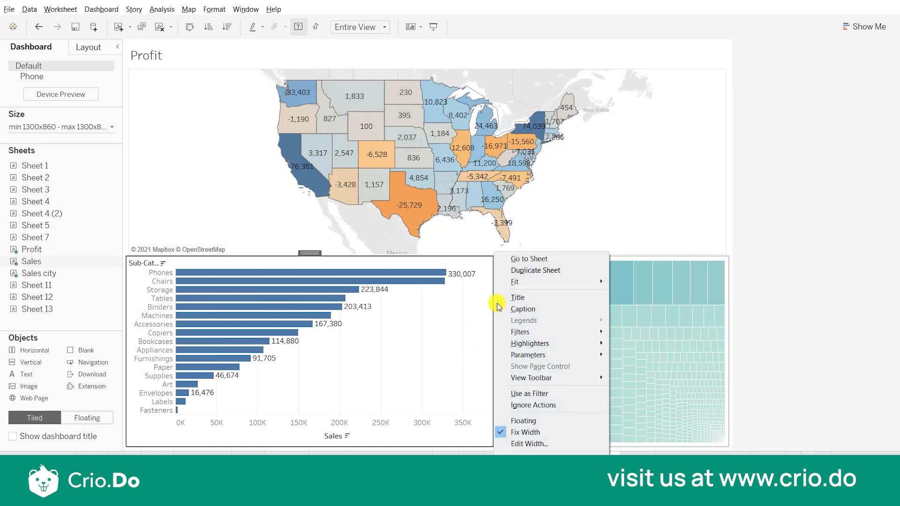
left_click(521, 406)
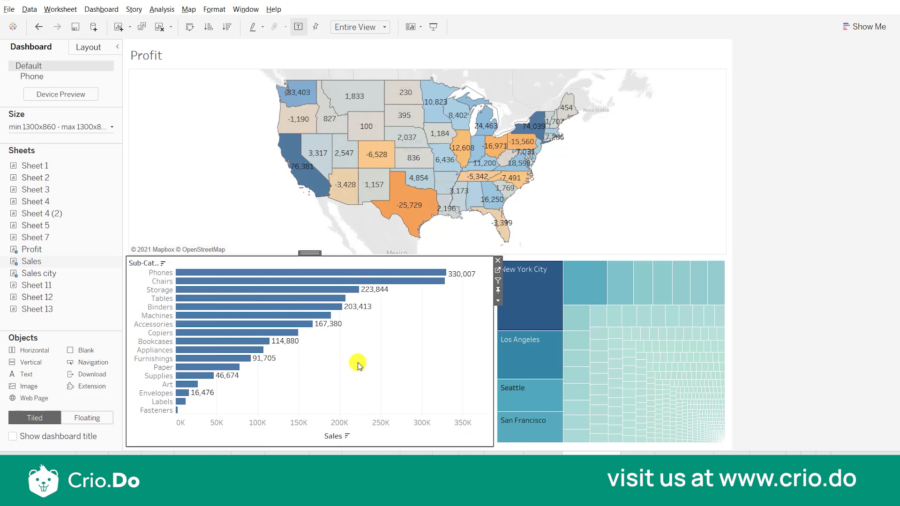
Step: Test the map filter by selecting Montana and Wyoming in turn, clearing each selection
left_click(359, 104)
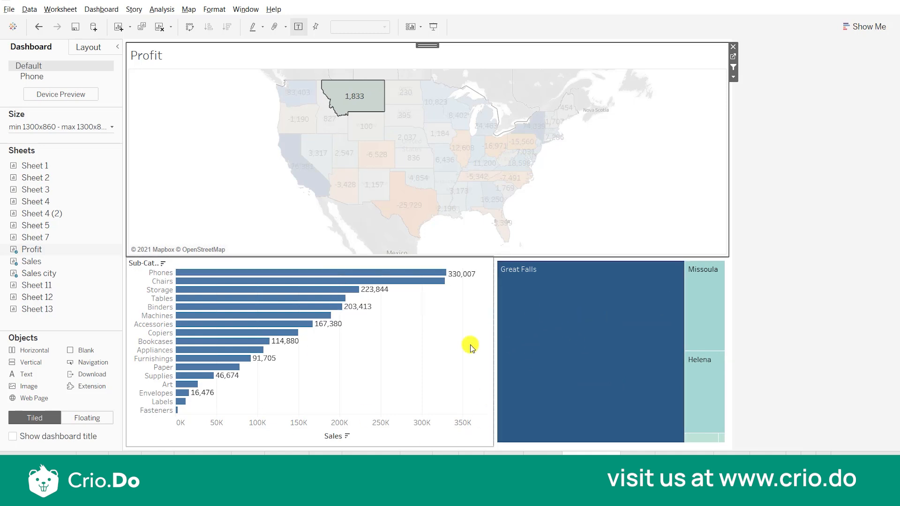
left_click(370, 107)
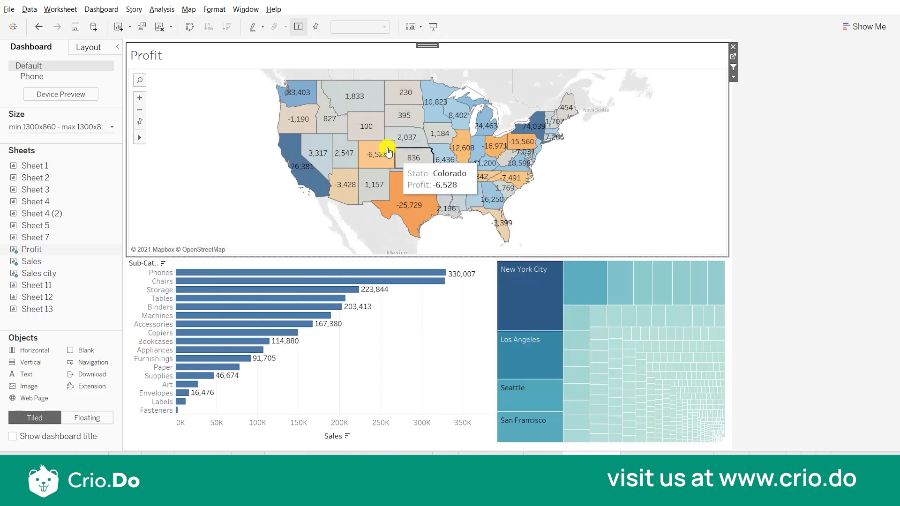
left_click(366, 123)
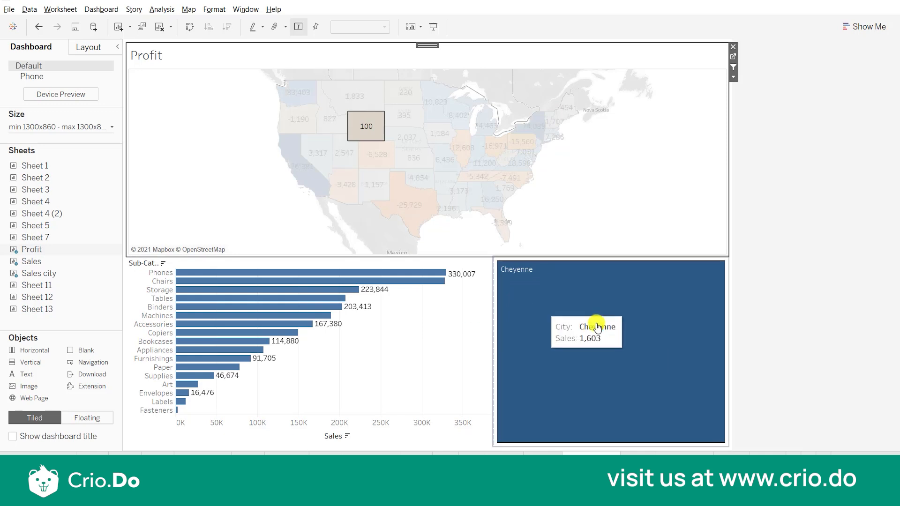
left_click(358, 125)
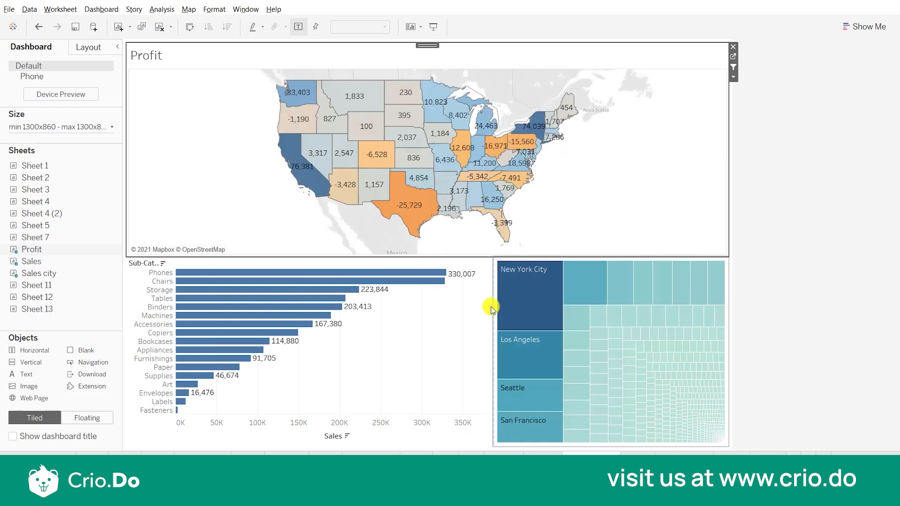
Step: Check the Ignore Actions option of the Sales bar chart against the Profit map
left_click(463, 312)
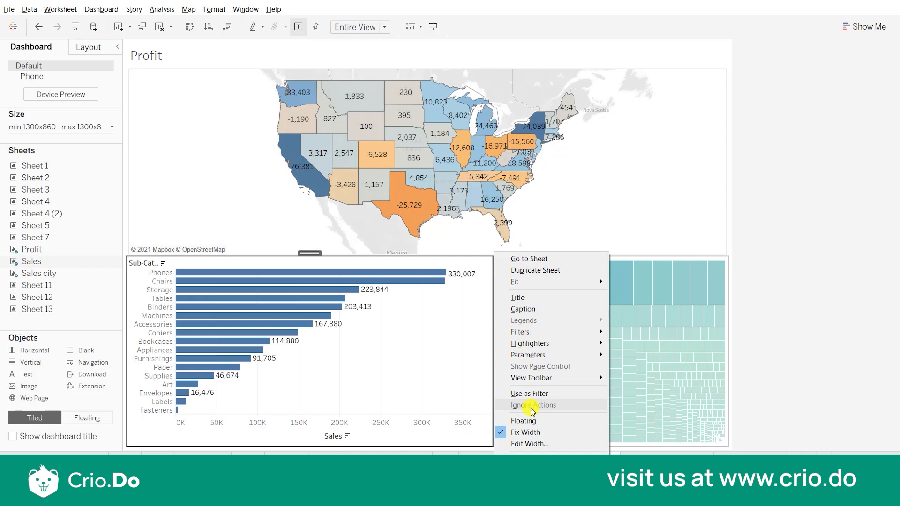
left_click(675, 188)
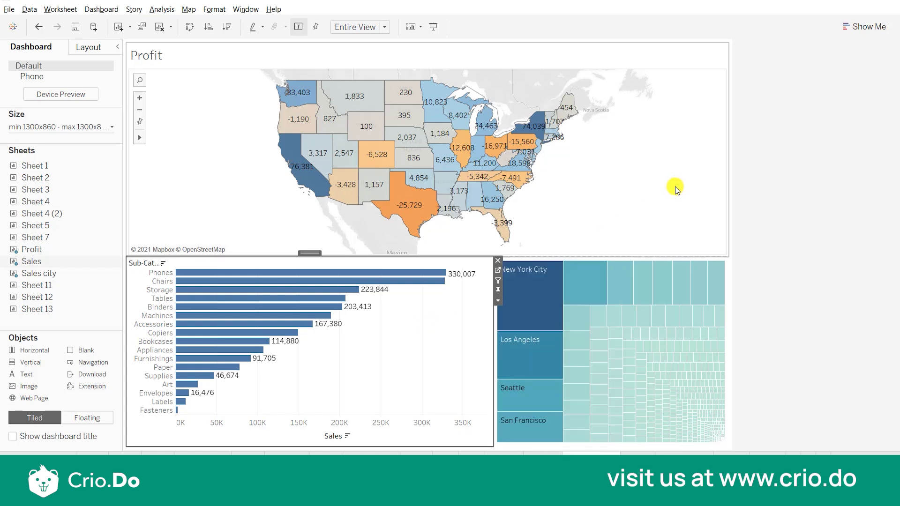
left_click(675, 188)
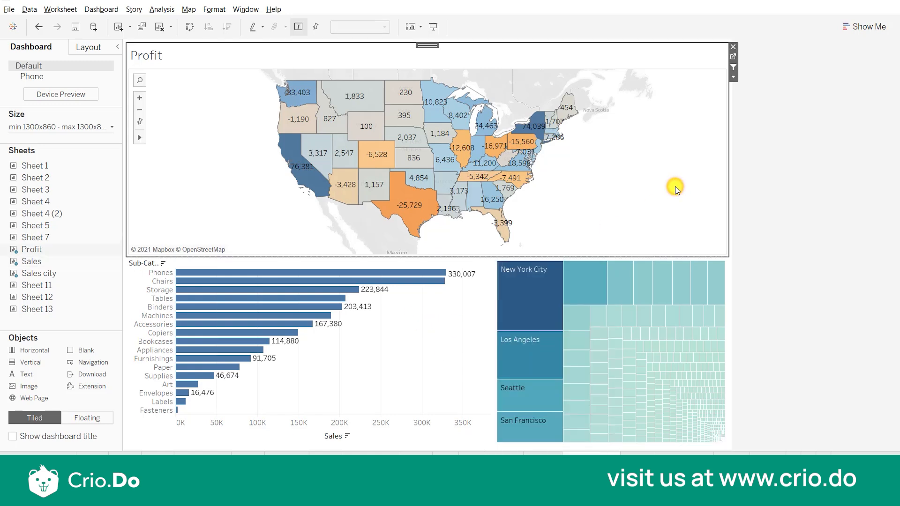
left_click(439, 342)
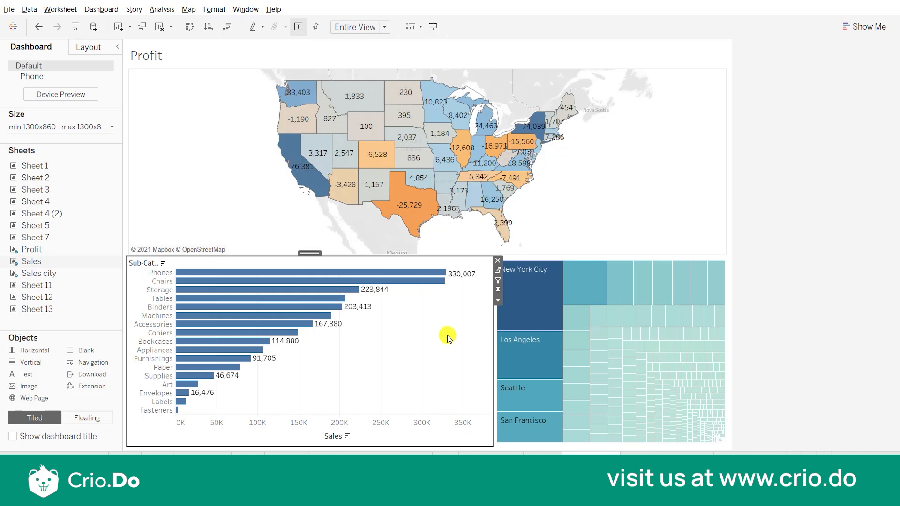
left_click(632, 189)
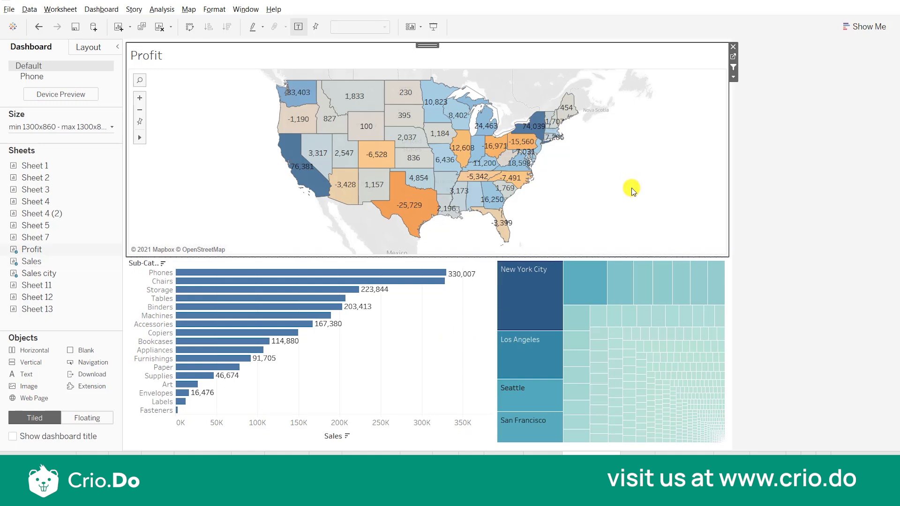
Step: Review the Profit map's Use as Filter option and turn it off
left_click(732, 77)
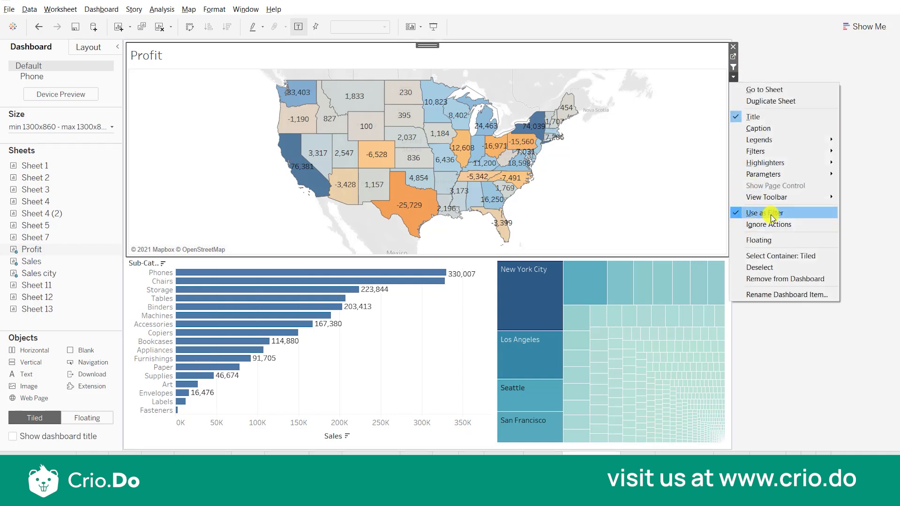
left_click(733, 65)
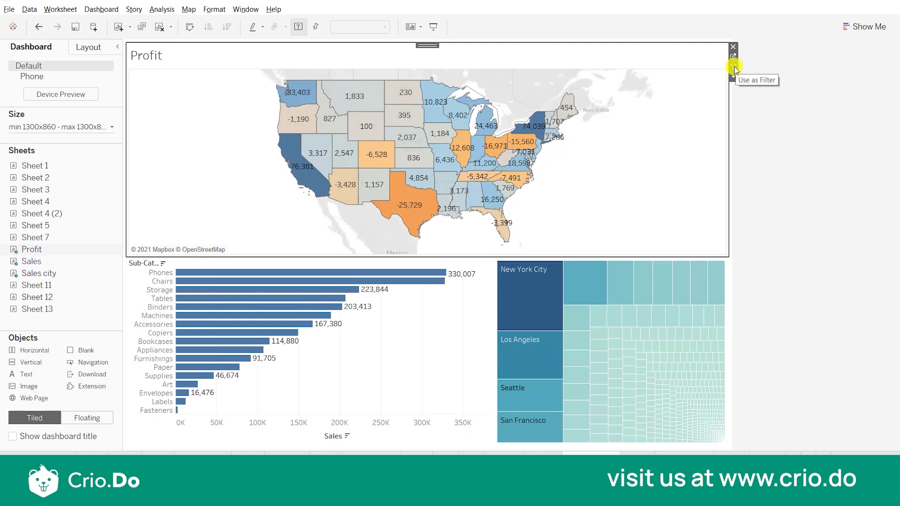
left_click(733, 66)
left_click(733, 67)
Step: Start a new filter action for Dashboard 3 and compare the Selected Fields and All Fields target filter options
left_click(114, 14)
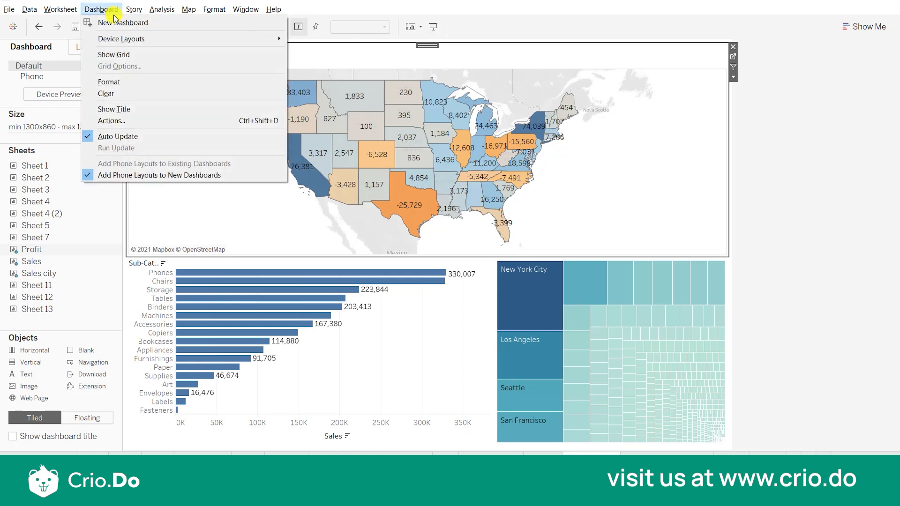
left_click(139, 121)
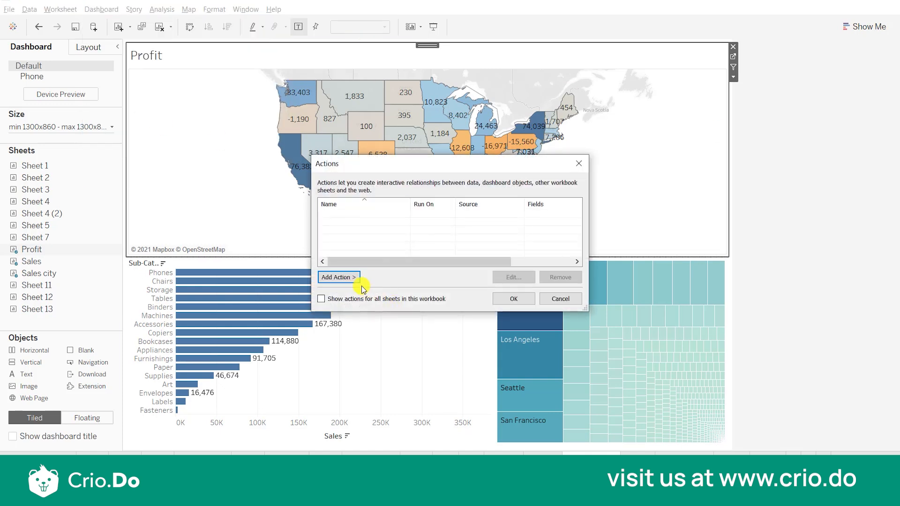
left_click(341, 277)
left_click(370, 280)
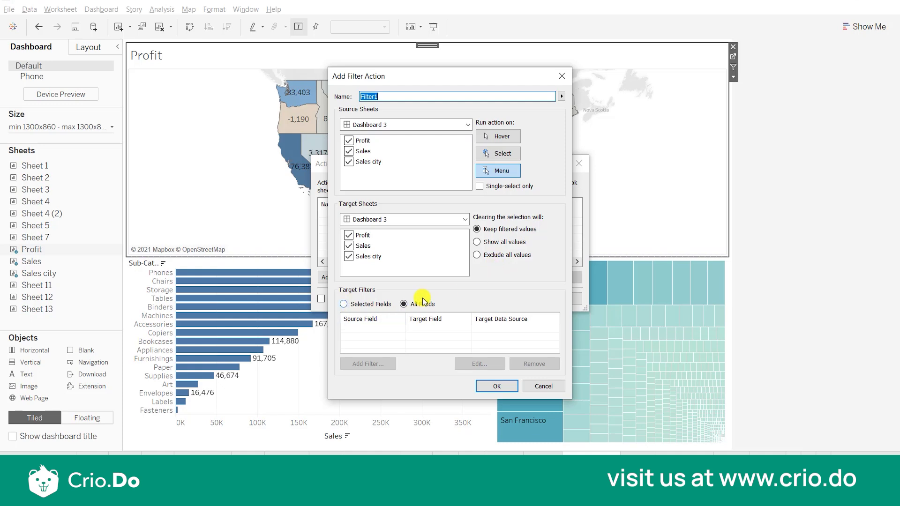
left_click(344, 305)
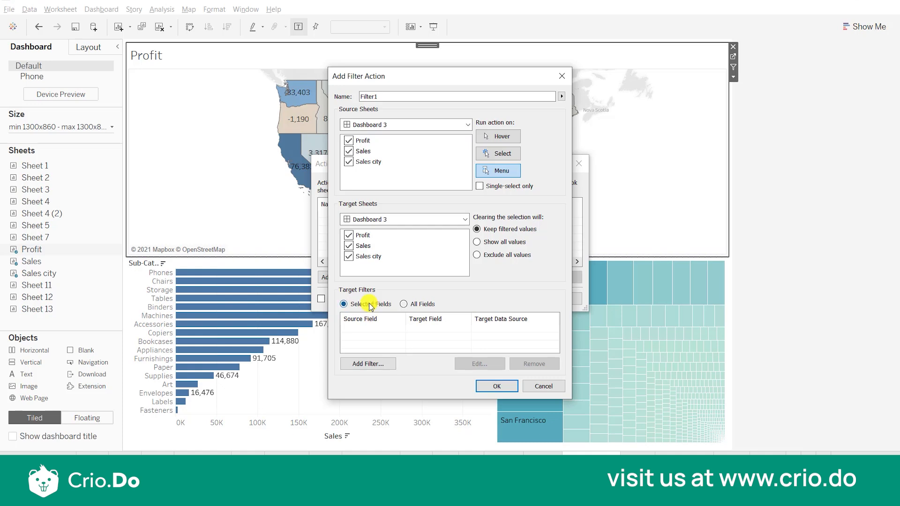
left_click(403, 304)
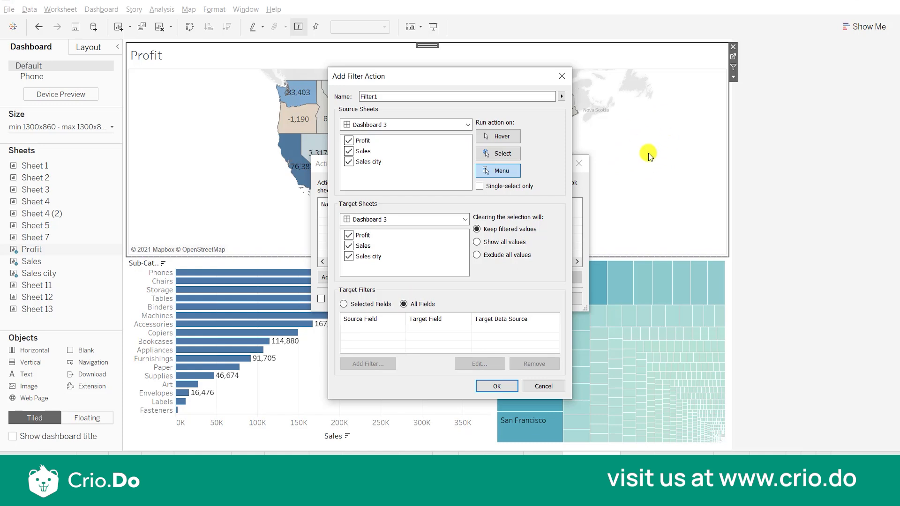
Step: Keep only Profit as the source sheet and only Sales and Sales city as target sheets of the filter action
left_click(349, 152)
left_click(349, 162)
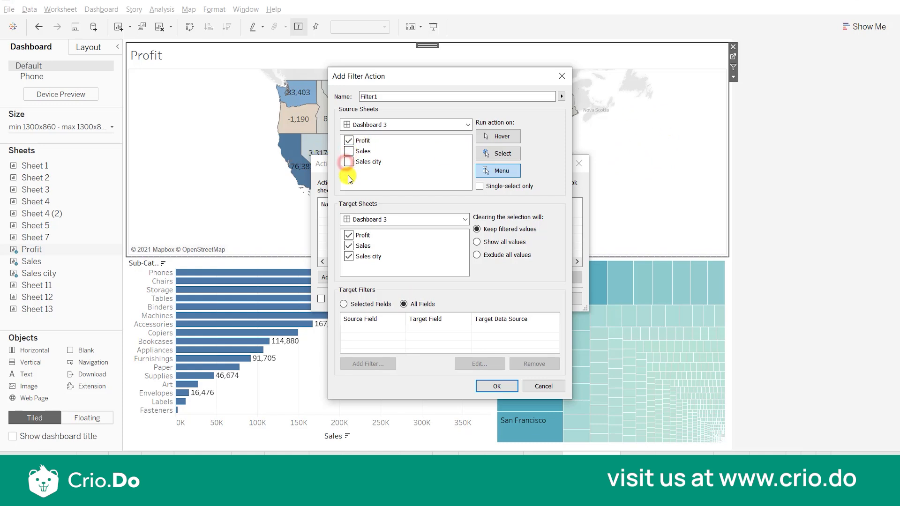
left_click(348, 235)
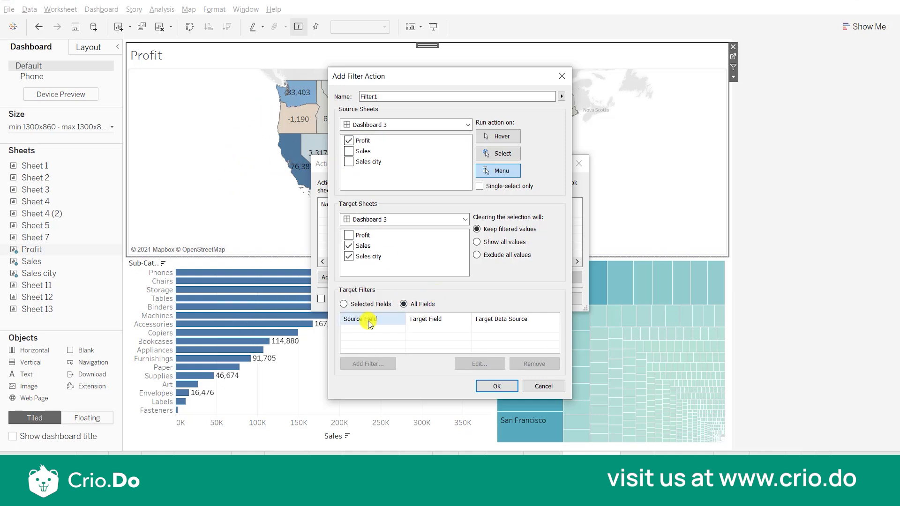
Step: Restrict the filter action's target filters to selected fields, mapping State to State, and save the action
left_click(344, 305)
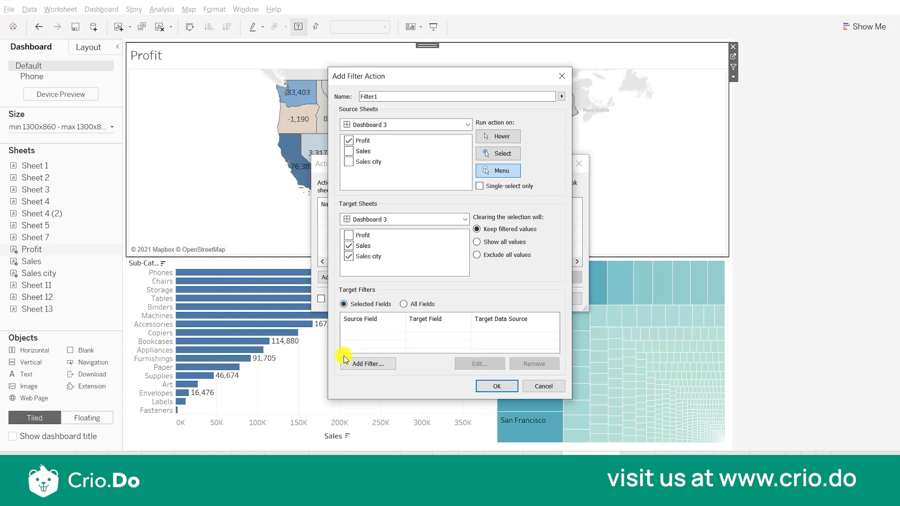
left_click(350, 365)
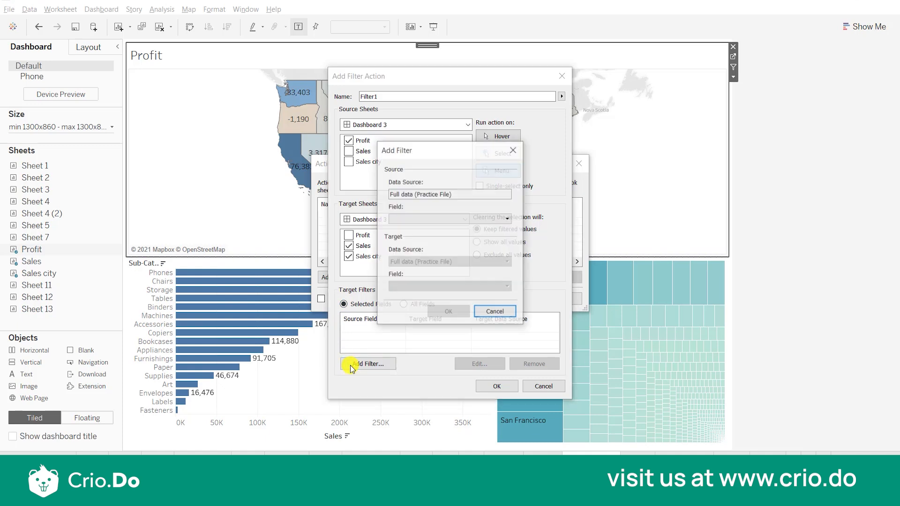
left_click(424, 220)
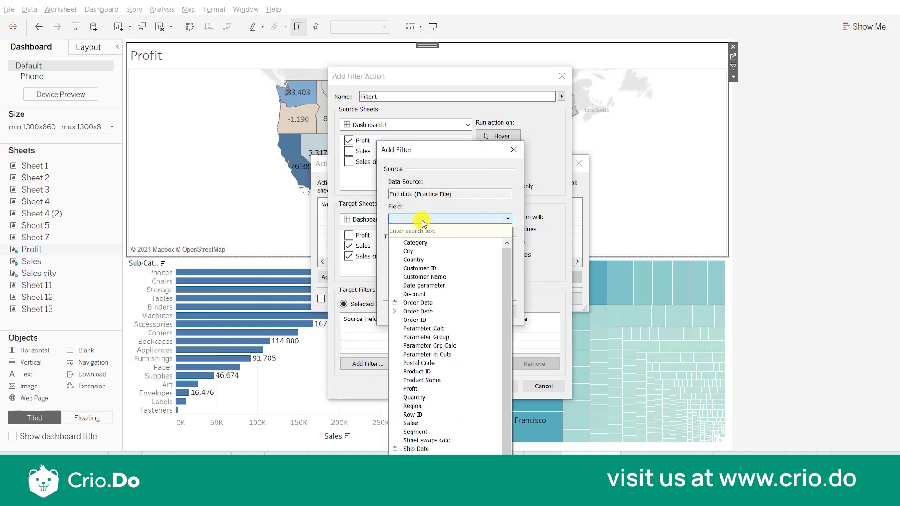
type("s")
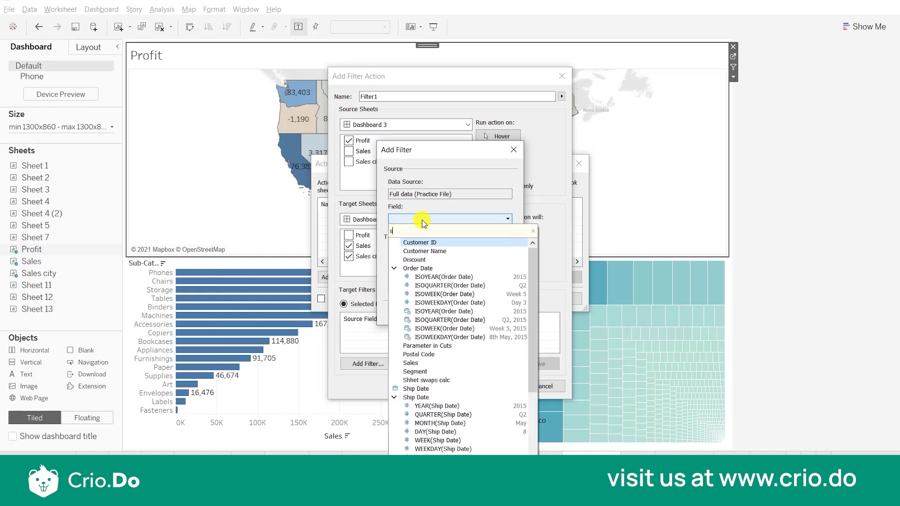
type("t")
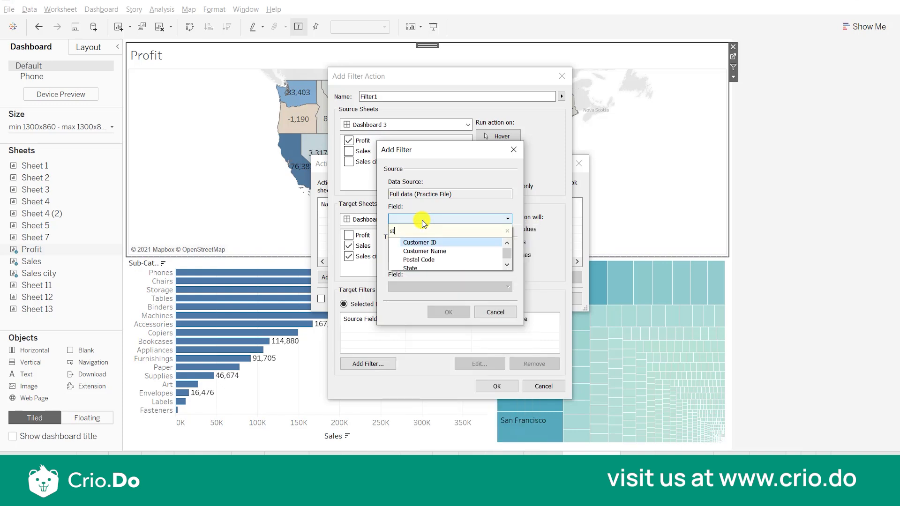
left_click(425, 267)
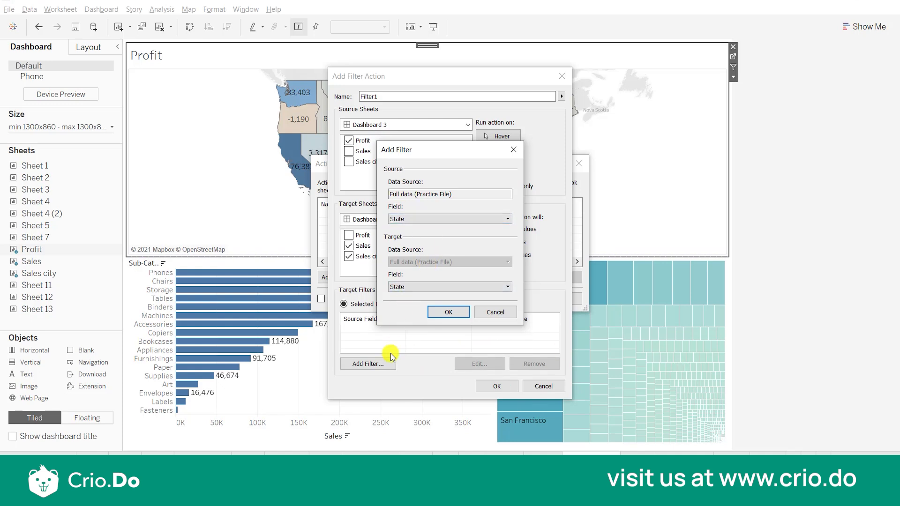
left_click(435, 312)
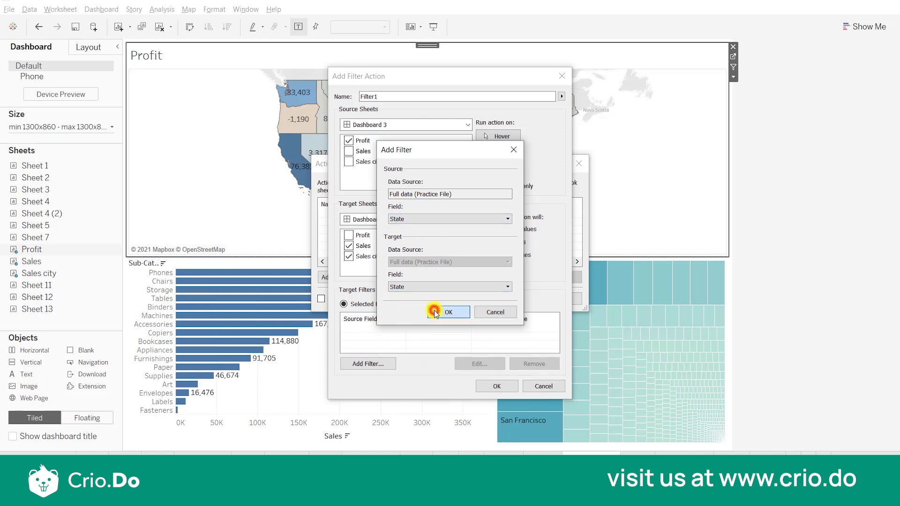
left_click(485, 386)
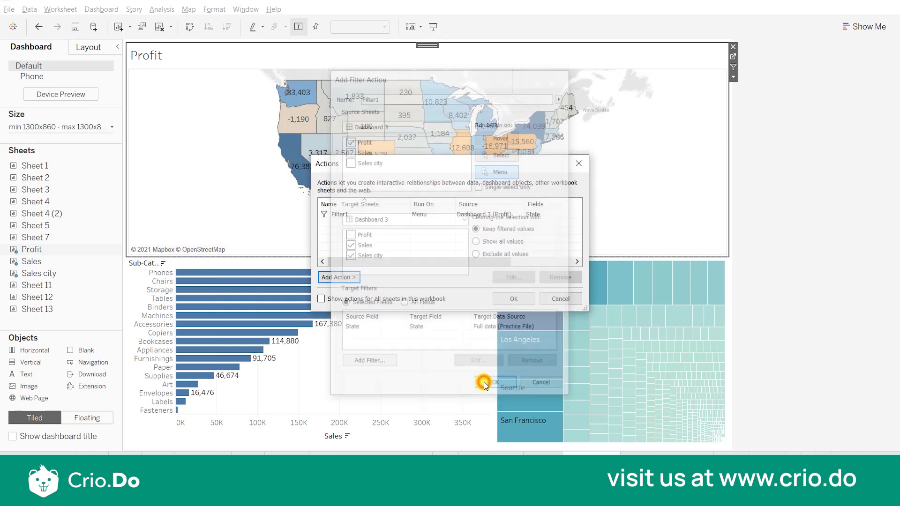
left_click(515, 300)
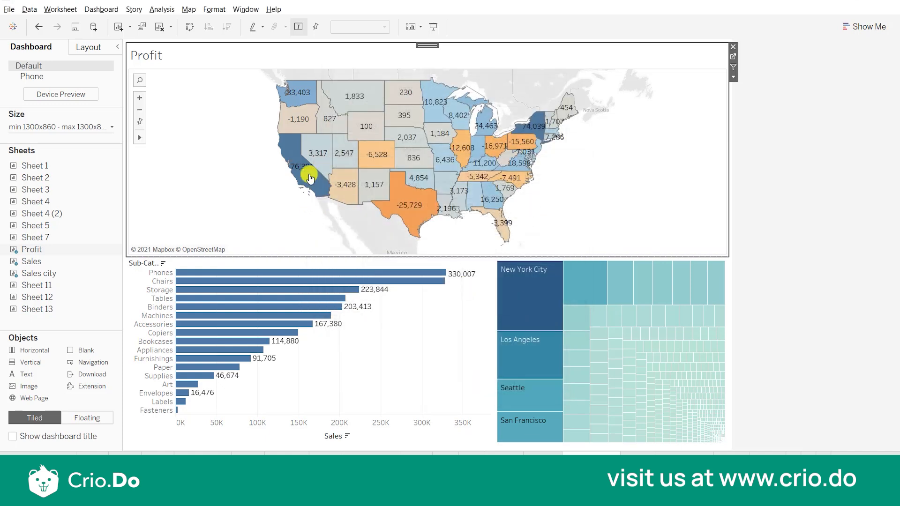
Step: Test the filter action on California in the Profit map and change Filter1 to run on Select
left_click(307, 177)
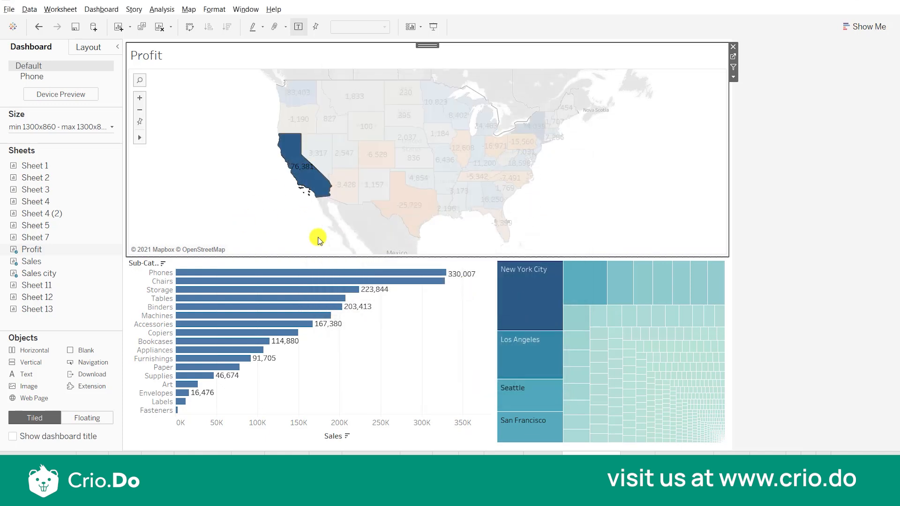
left_click(313, 177)
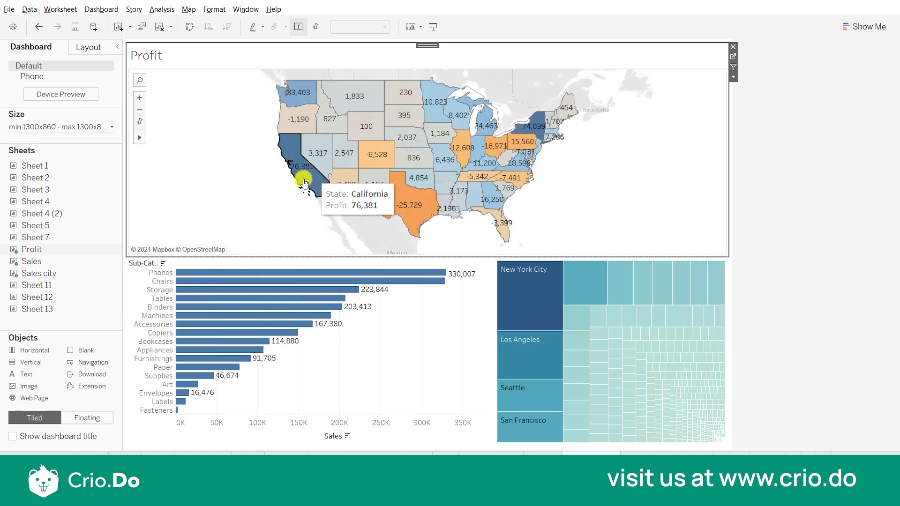
left_click(96, 10)
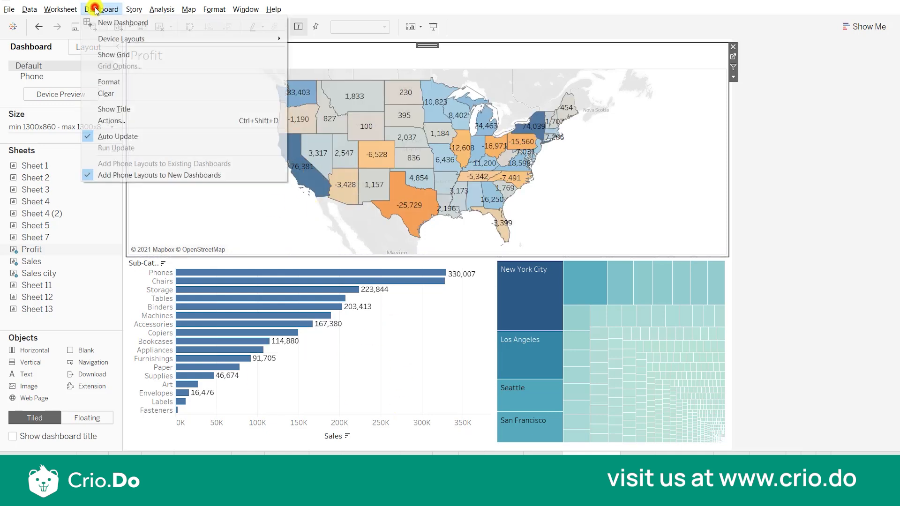
left_click(133, 9)
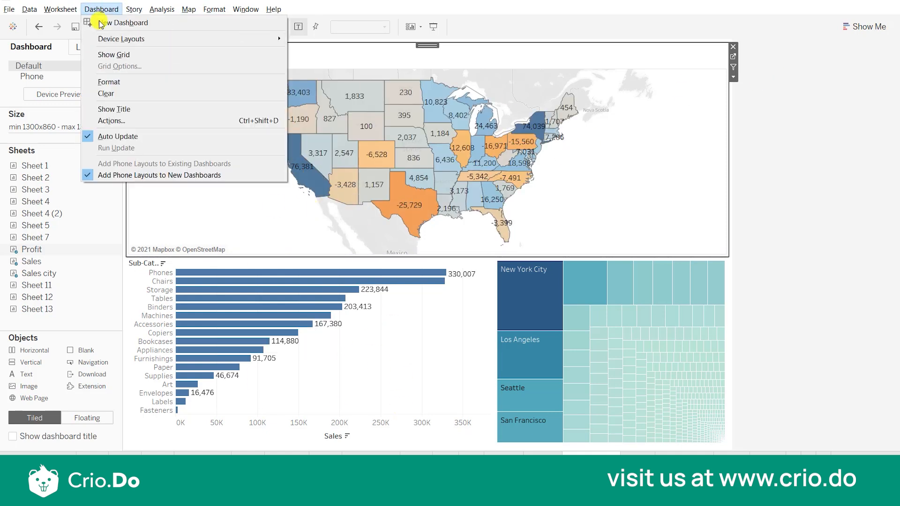
left_click(121, 121)
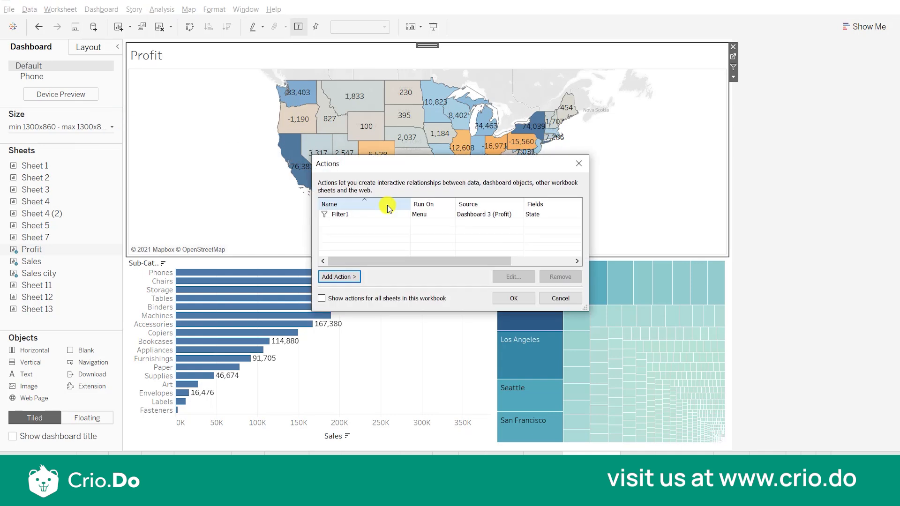
left_click(373, 214)
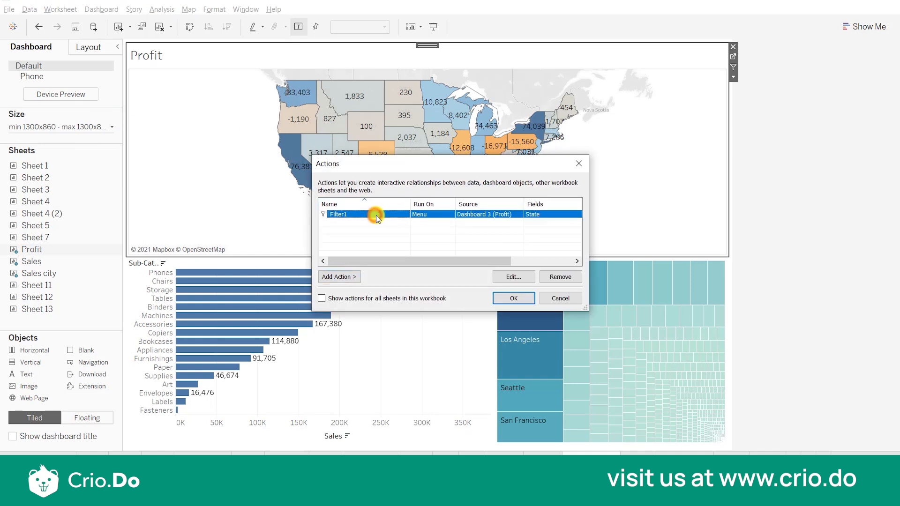
left_click(513, 277)
left_click(509, 154)
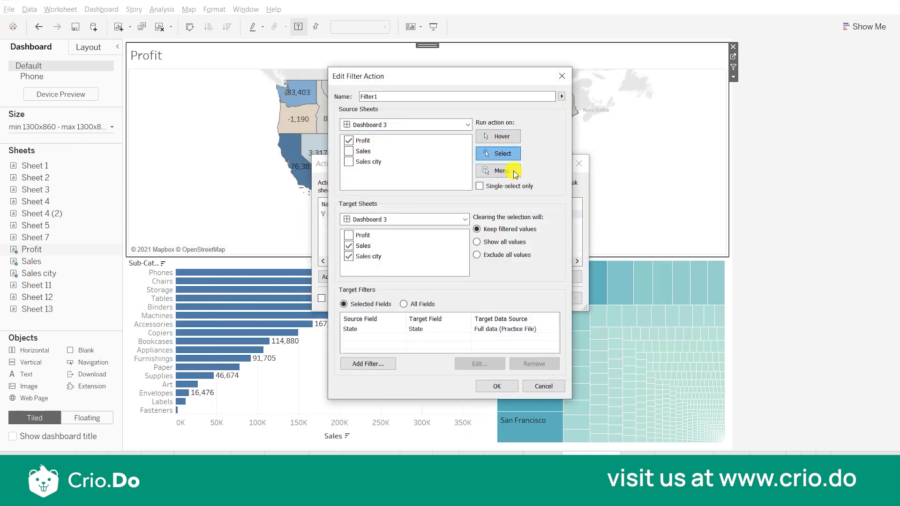
left_click(506, 387)
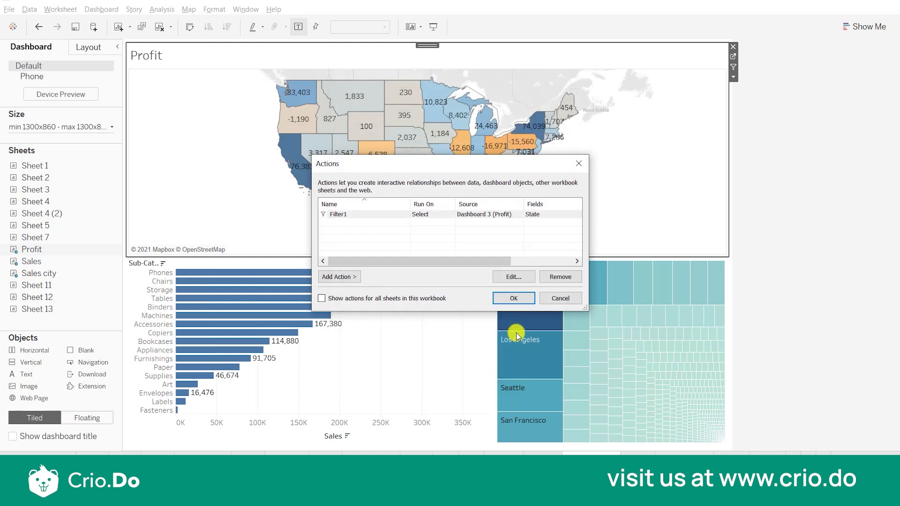
left_click(514, 299)
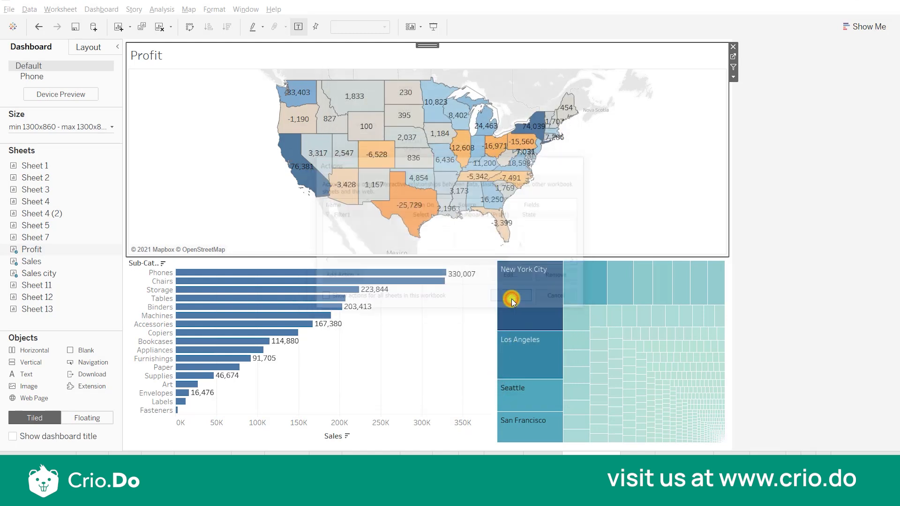
Step: Test the filter action by selecting and clearing Colorado, Wyoming, North Dakota and Texas on the Profit map
left_click(384, 166)
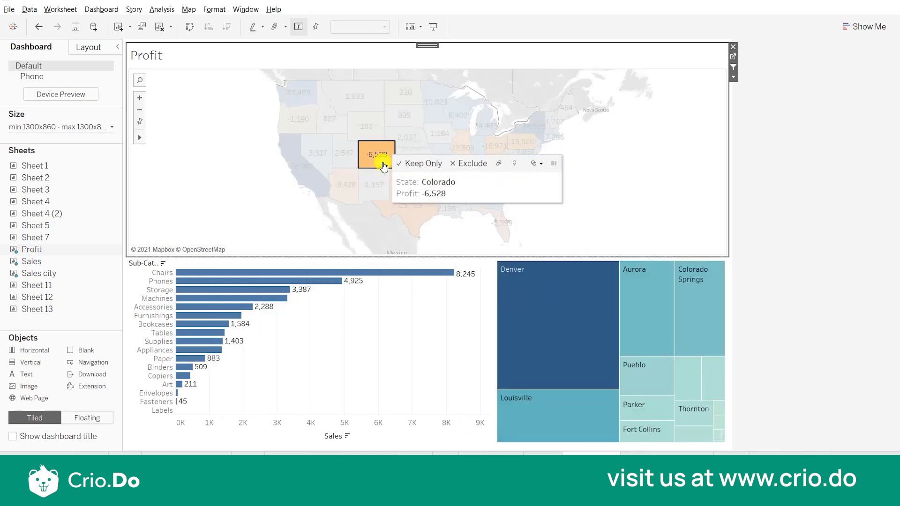
left_click(383, 166)
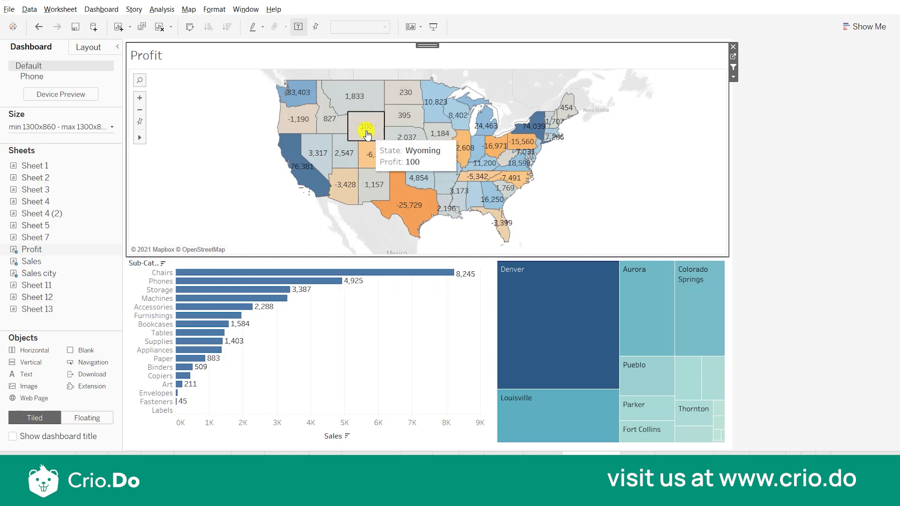
left_click(367, 134)
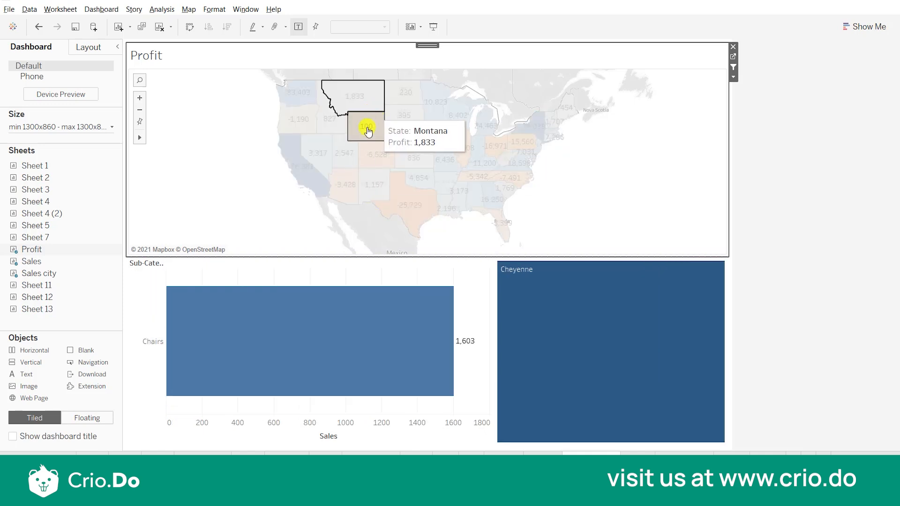
left_click(375, 137)
left_click(410, 96)
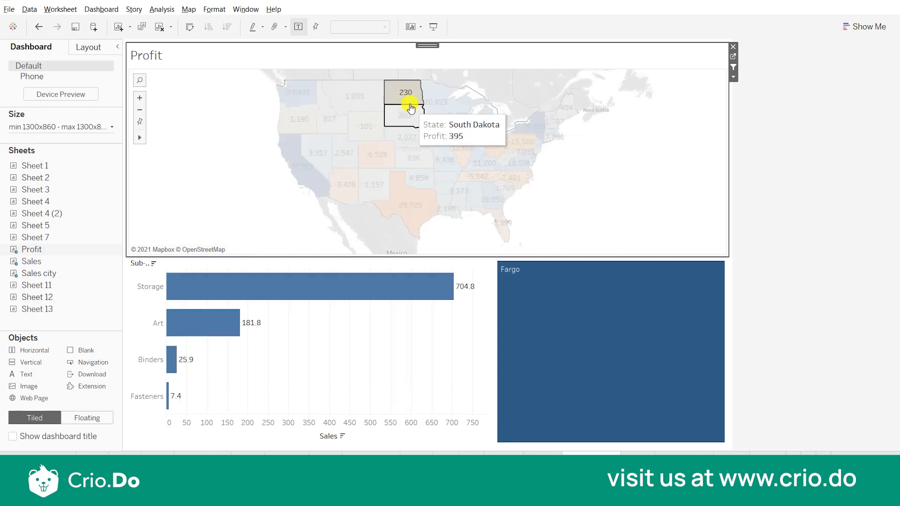
left_click(409, 103)
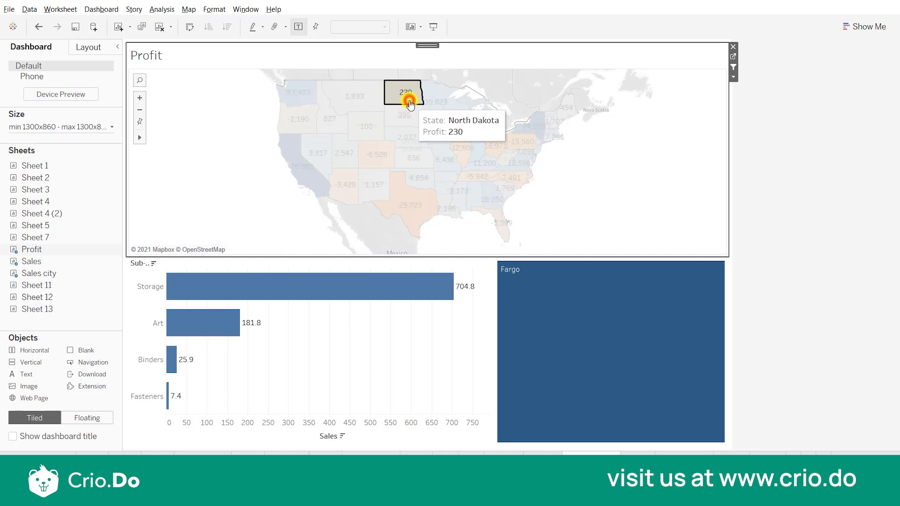
left_click(417, 217)
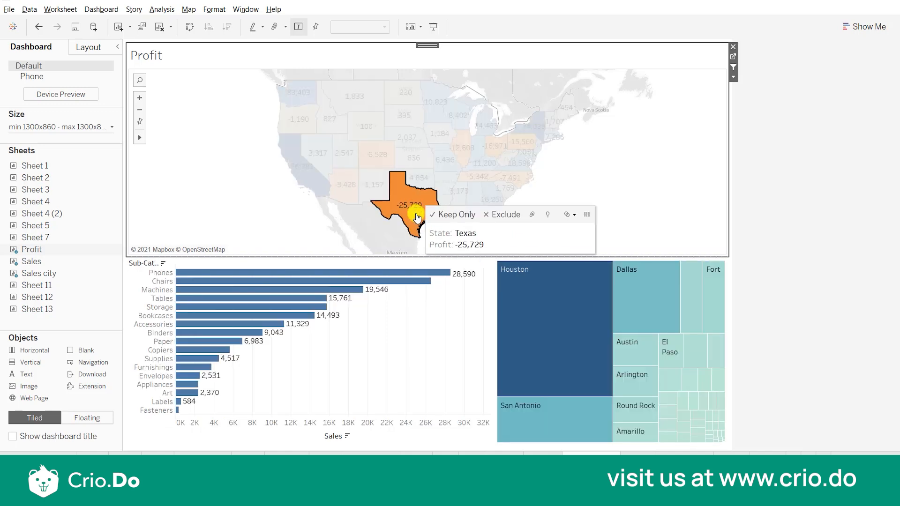
left_click(417, 216)
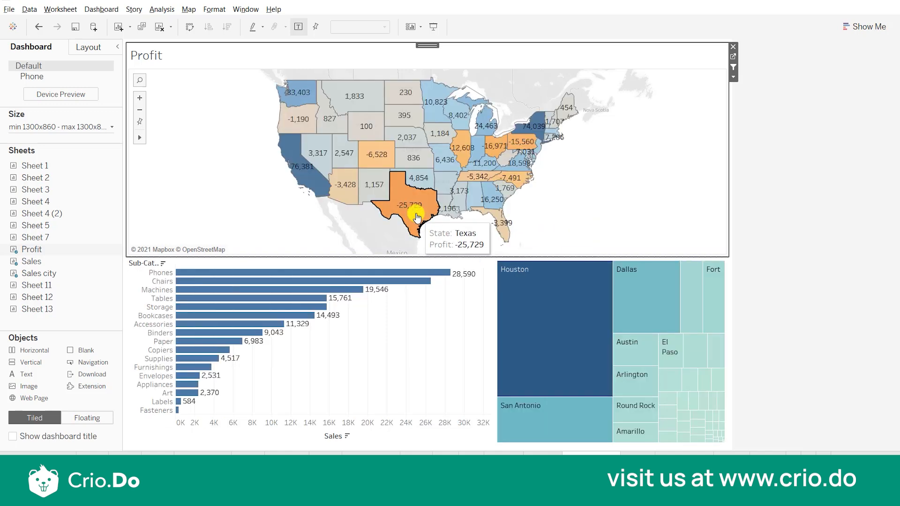
Step: Review the source, target and clearing-selection settings of the Filter1 action
left_click(114, 9)
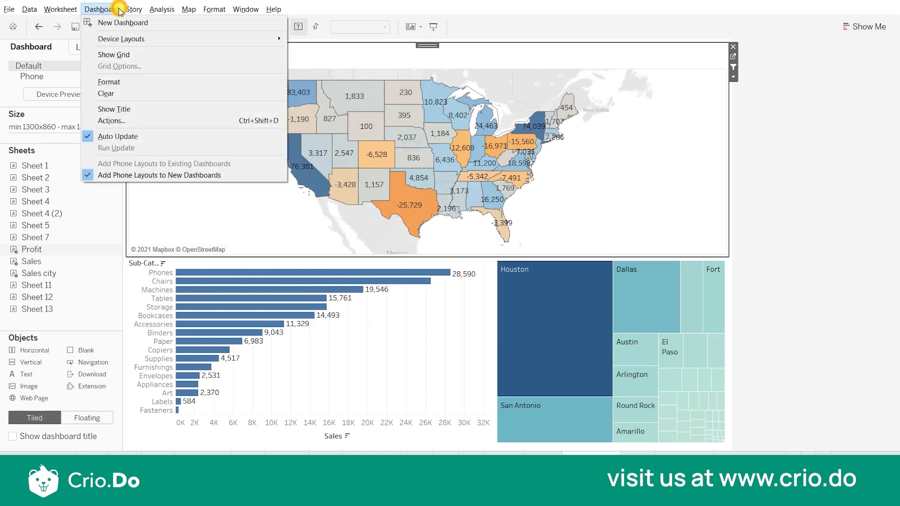
left_click(140, 121)
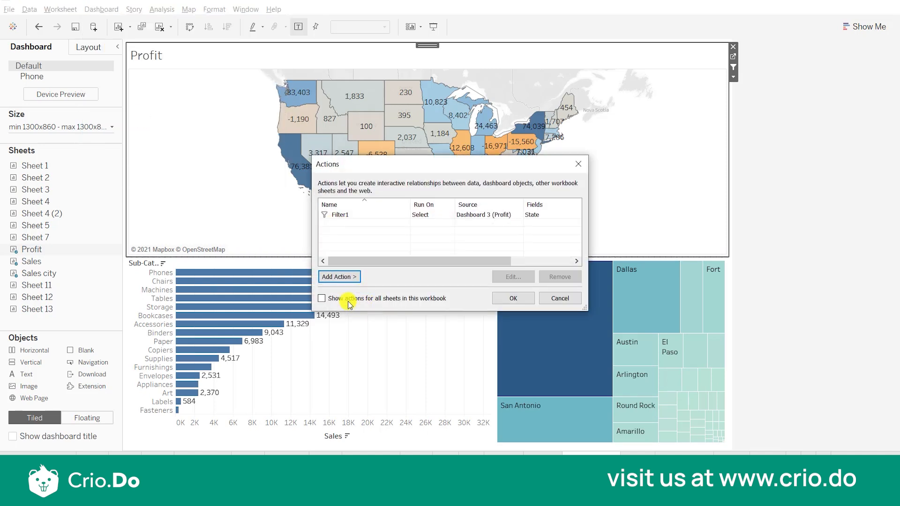
left_click(389, 216)
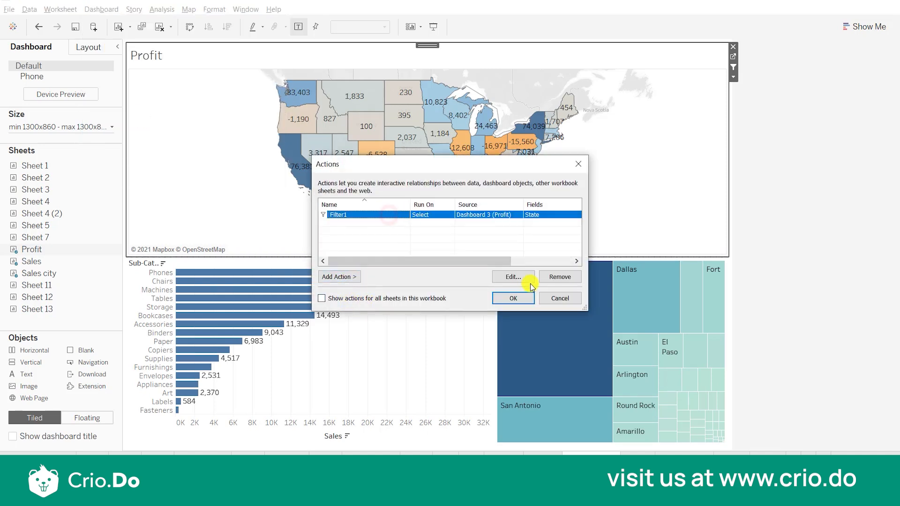
left_click(524, 280)
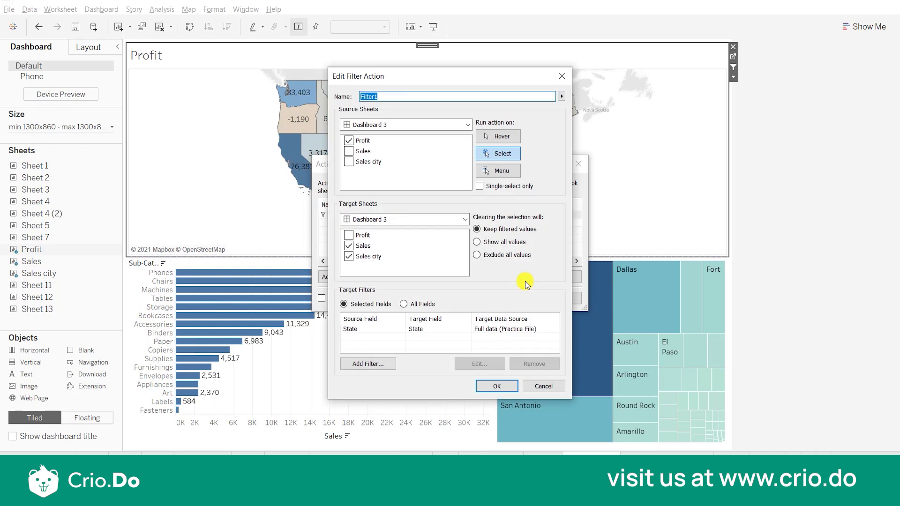
left_click(494, 387)
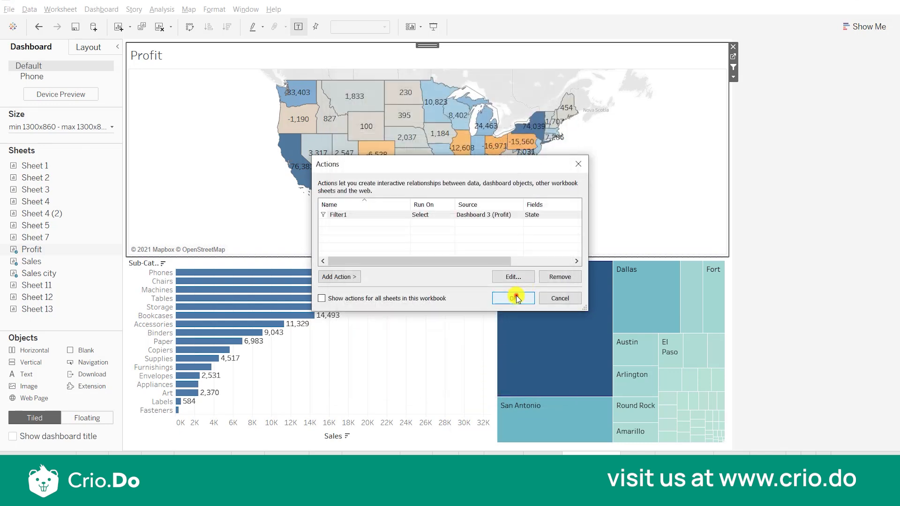
left_click(514, 297)
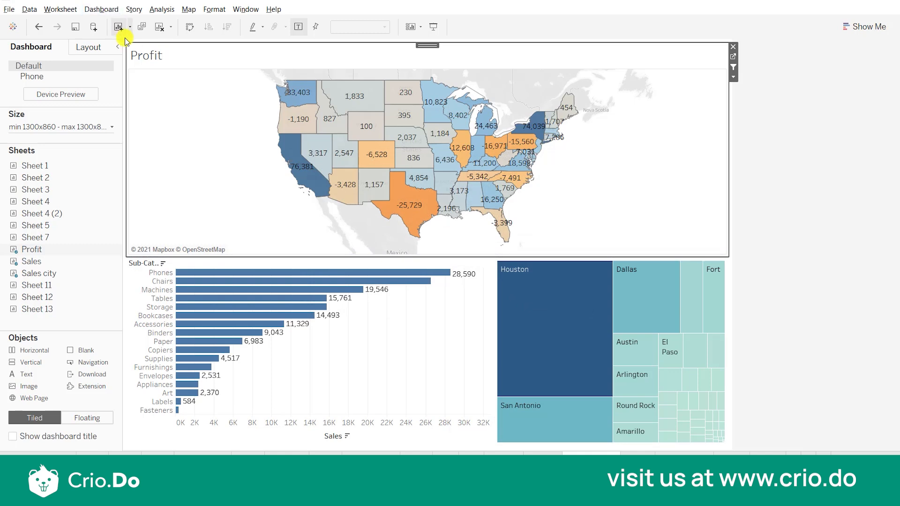
left_click(102, 10)
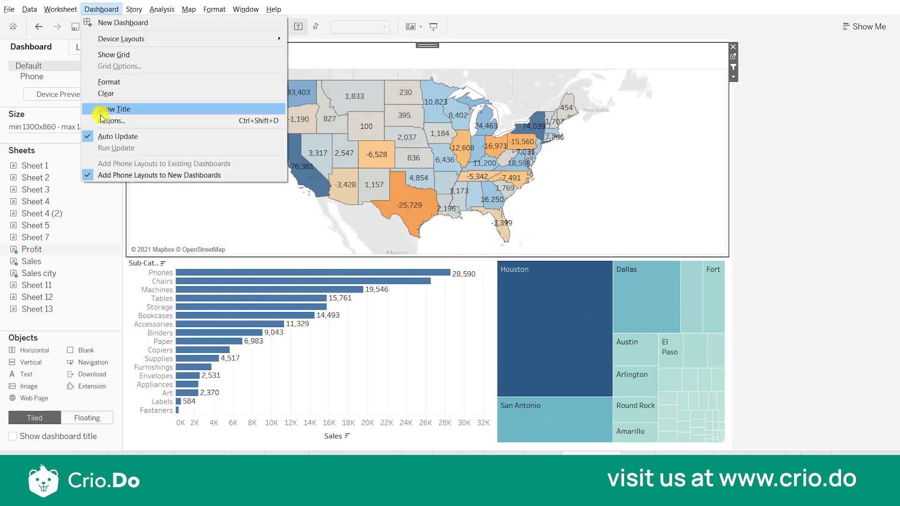
mouse_move(57, 14)
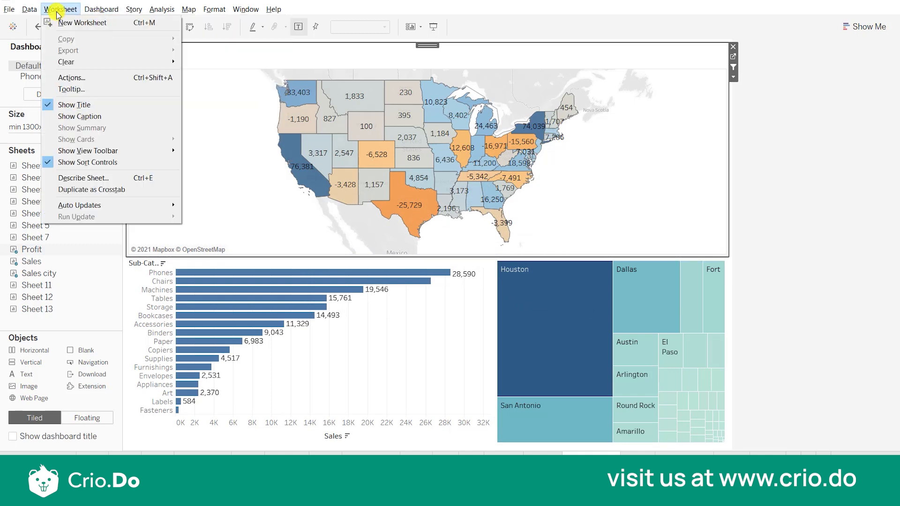
left_click(237, 212)
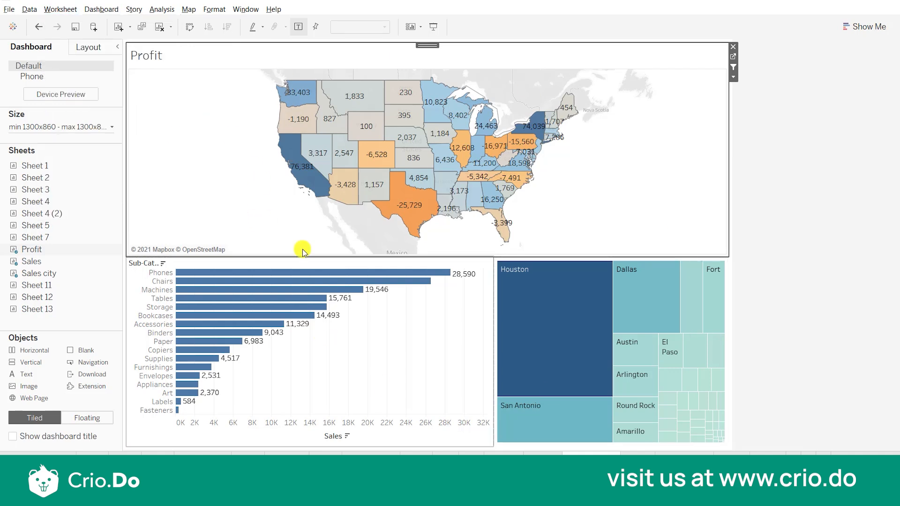
Step: Check where actions are available at dashboard and worksheet level, viewing the Profit worksheet's Actions list without adding any
left_click(103, 10)
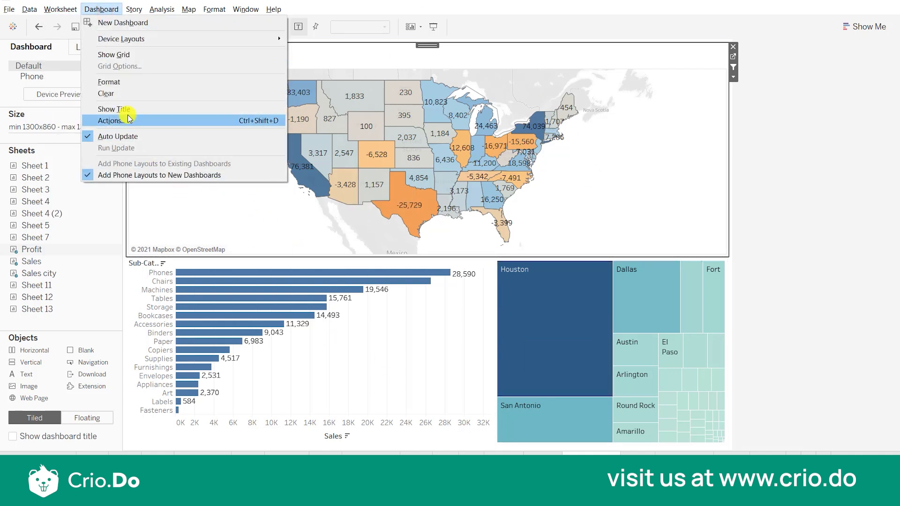
left_click(268, 218)
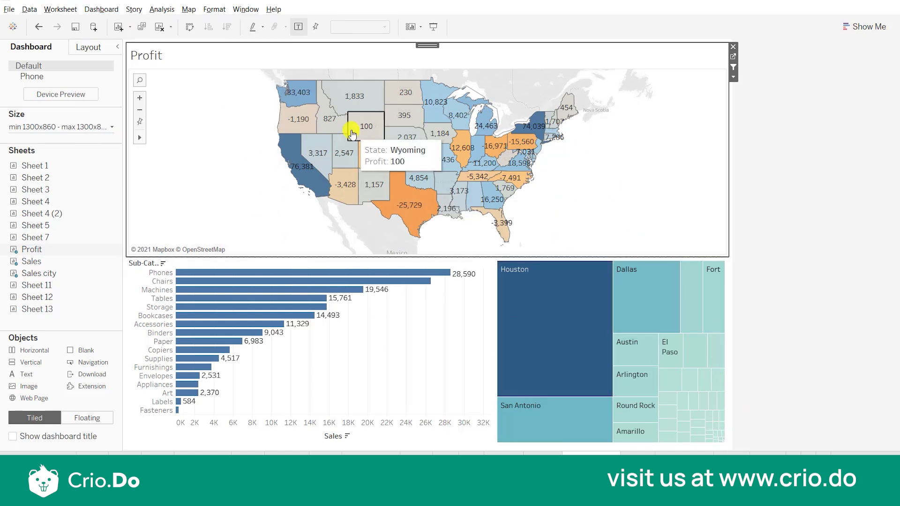
left_click(70, 9)
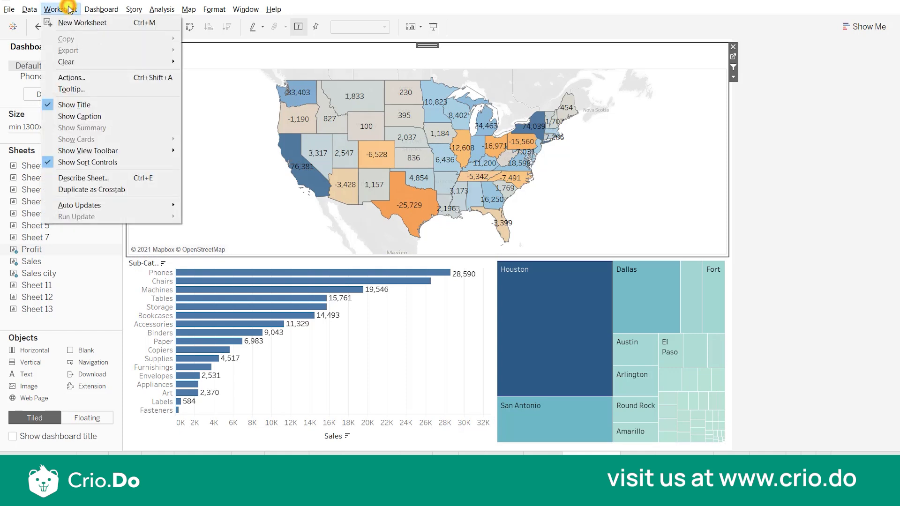
left_click(72, 83)
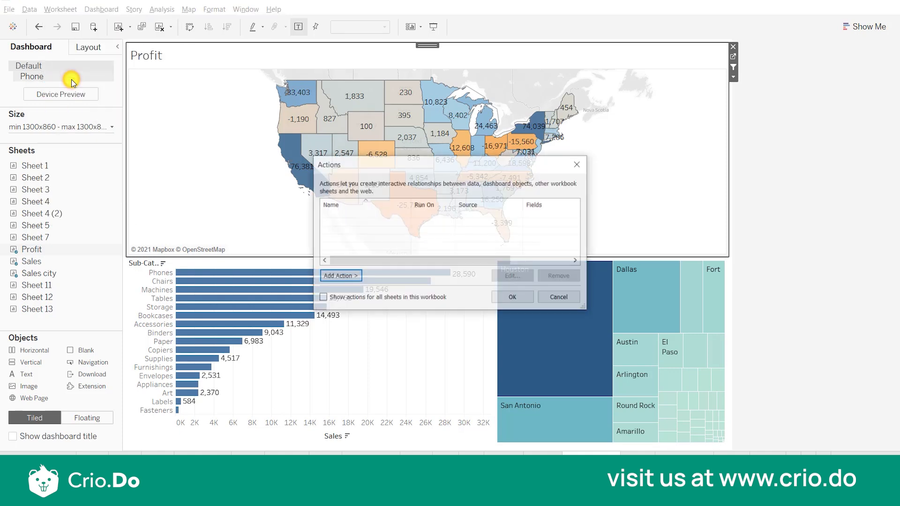
left_click(578, 162)
Step: Clear the Office Supplies bar selection on Sheet 12 and open the dashboard combining Sheet 12 and Sheet 13
left_click(730, 450)
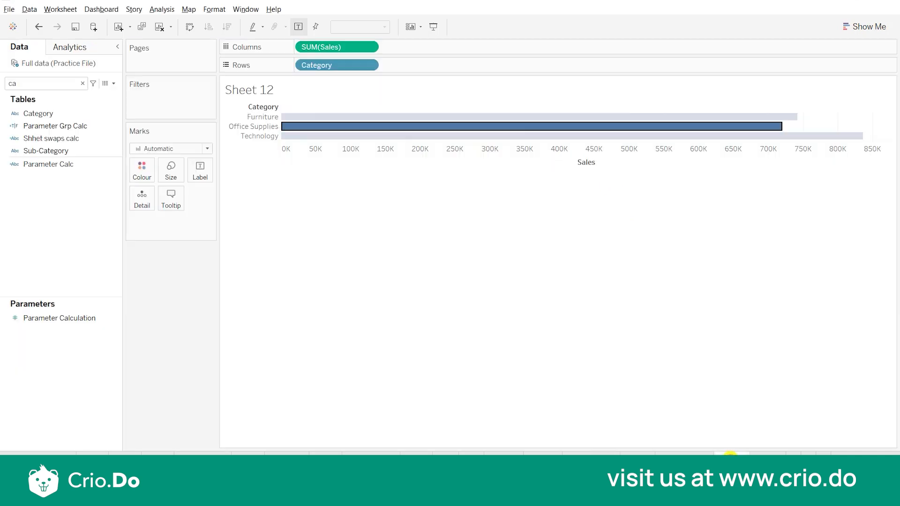
left_click(448, 126)
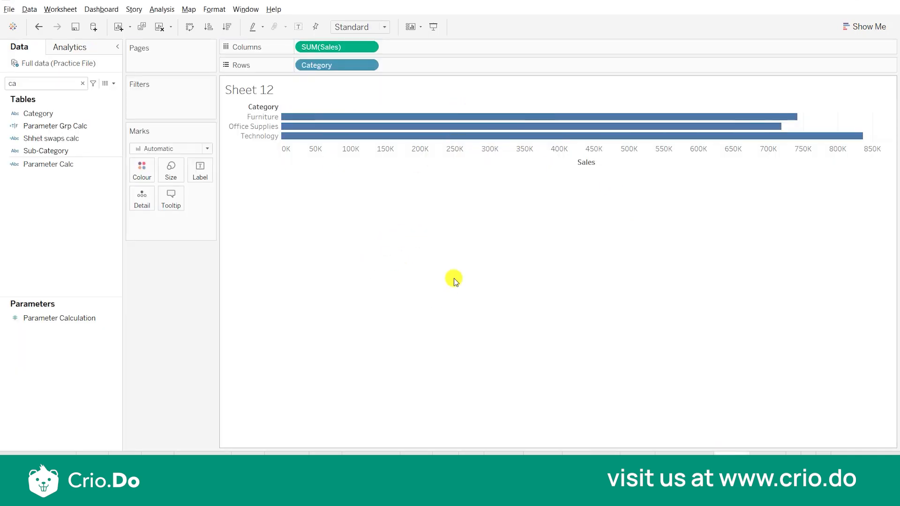
left_click(683, 452)
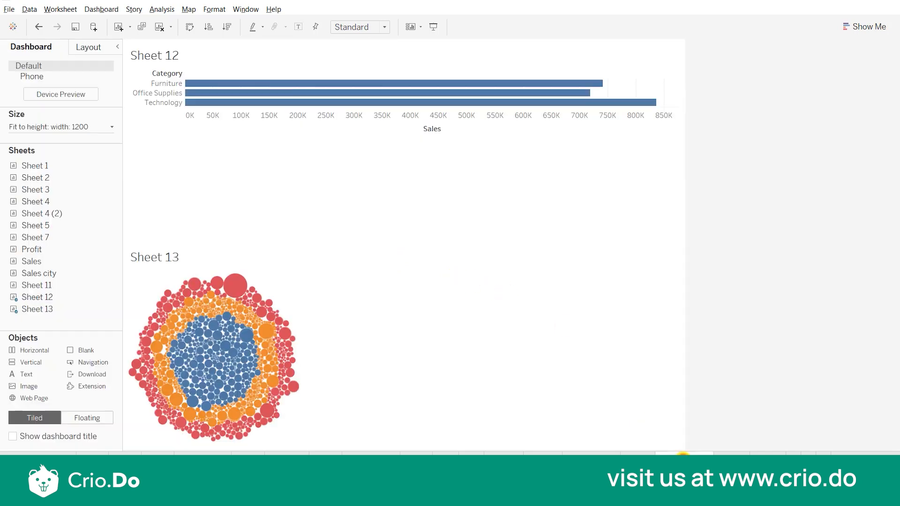